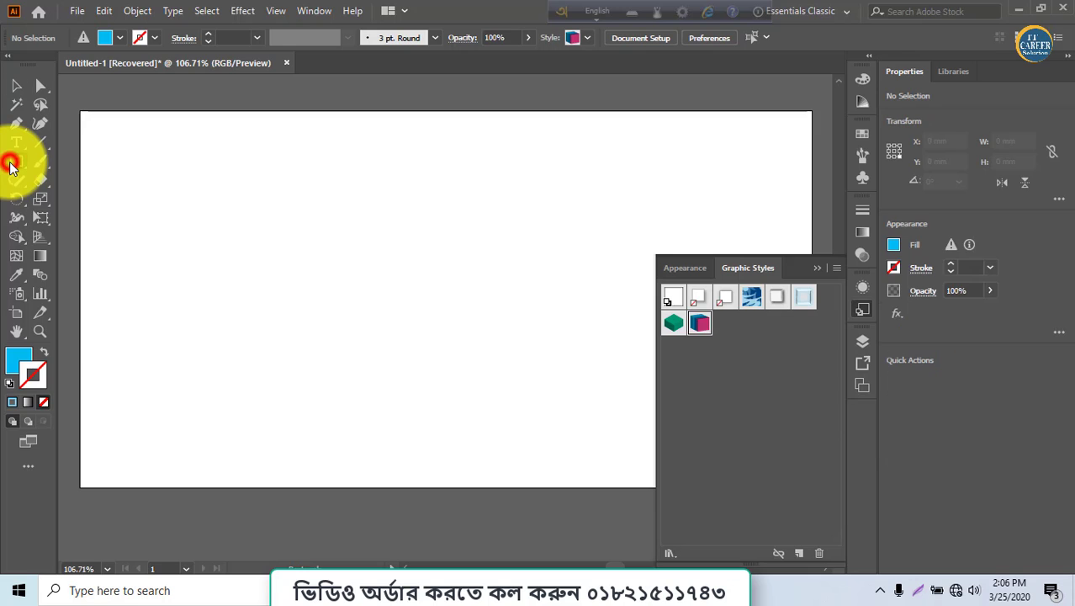
# - Draw a five-pointed star about 81 mm wide and 78 mm high on the artboard and give it a 9 pt stroke
pyautogui.click(102, 236)
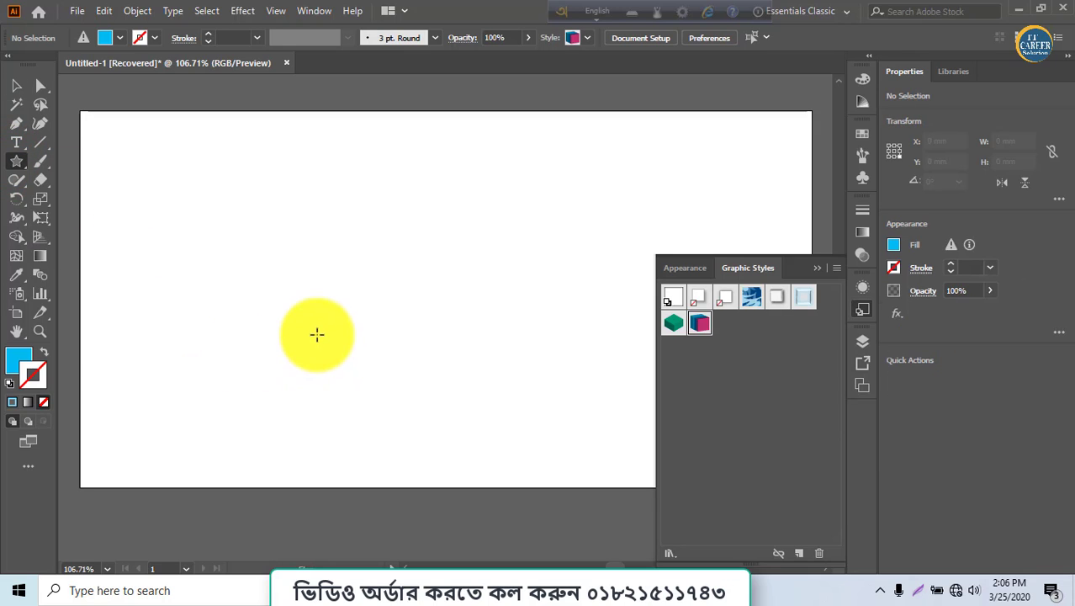
pyautogui.moveTo(314, 316); pyautogui.dragTo(412, 440)
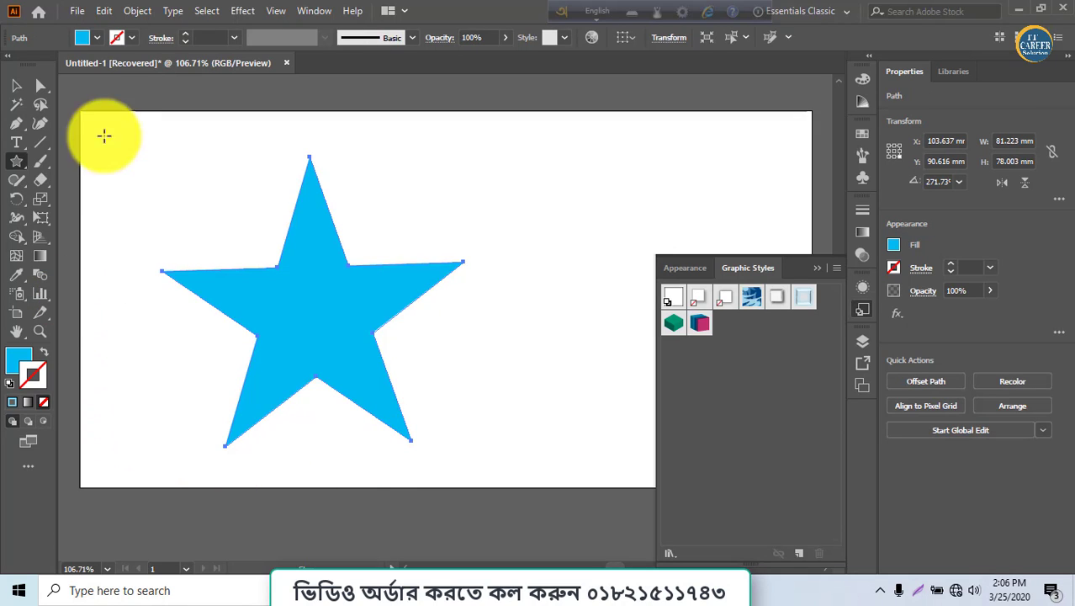
pyautogui.click(185, 36)
pyautogui.click(184, 36)
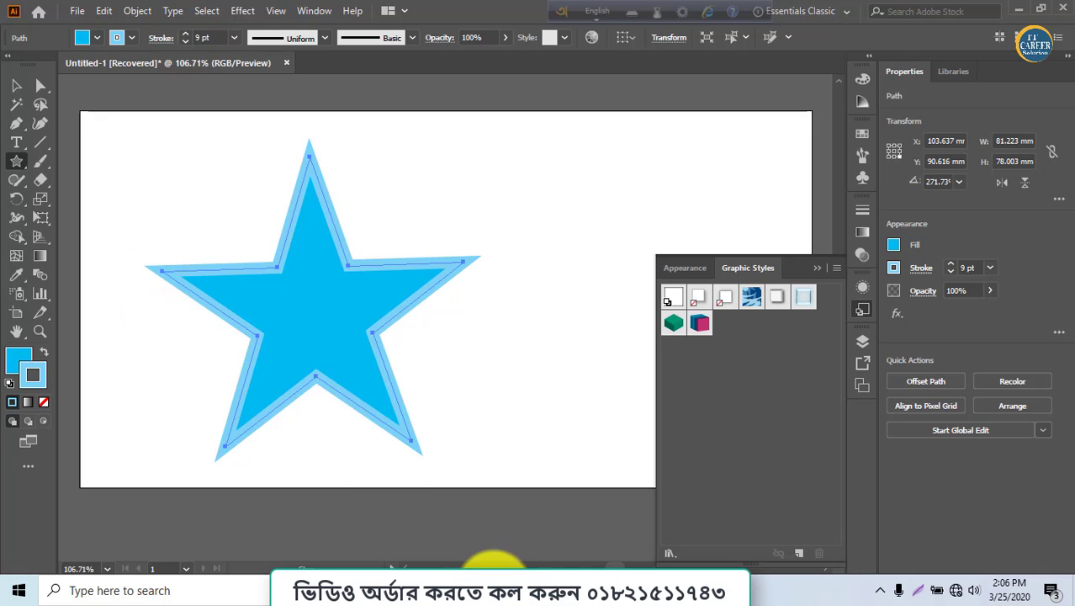
pyautogui.click(558, 599)
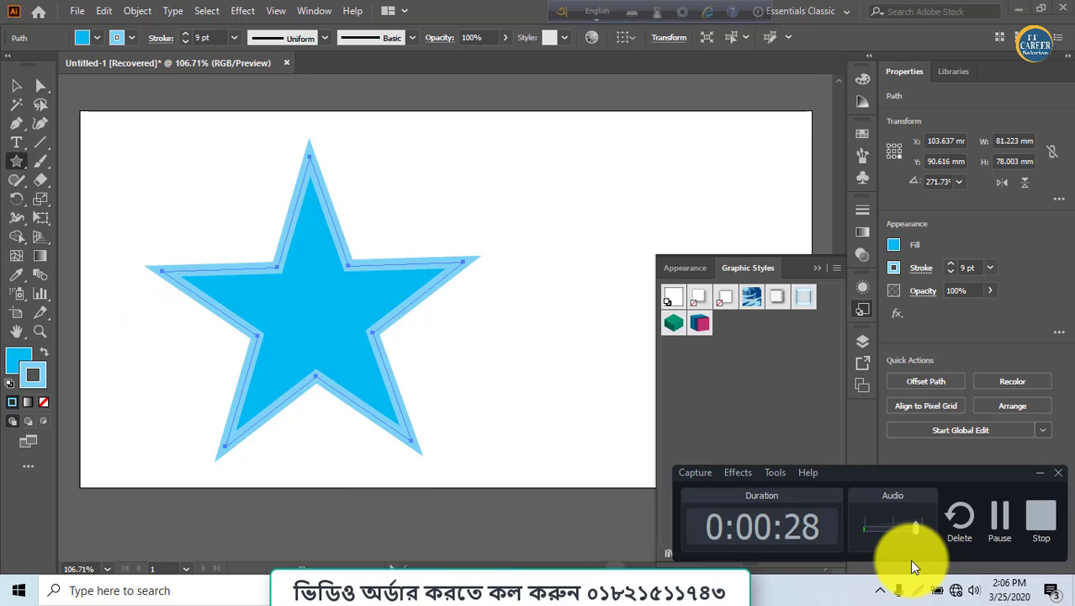
pyautogui.click(995, 527)
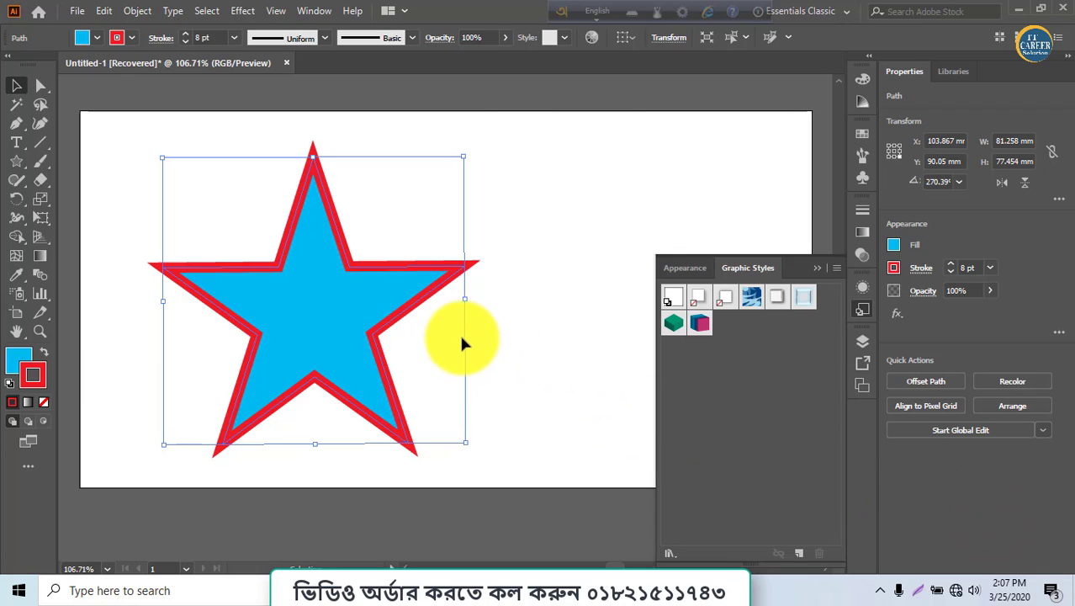
# - Collapse the Graphic Styles list and show the selected star's Appearance attributes
pyautogui.click(820, 268)
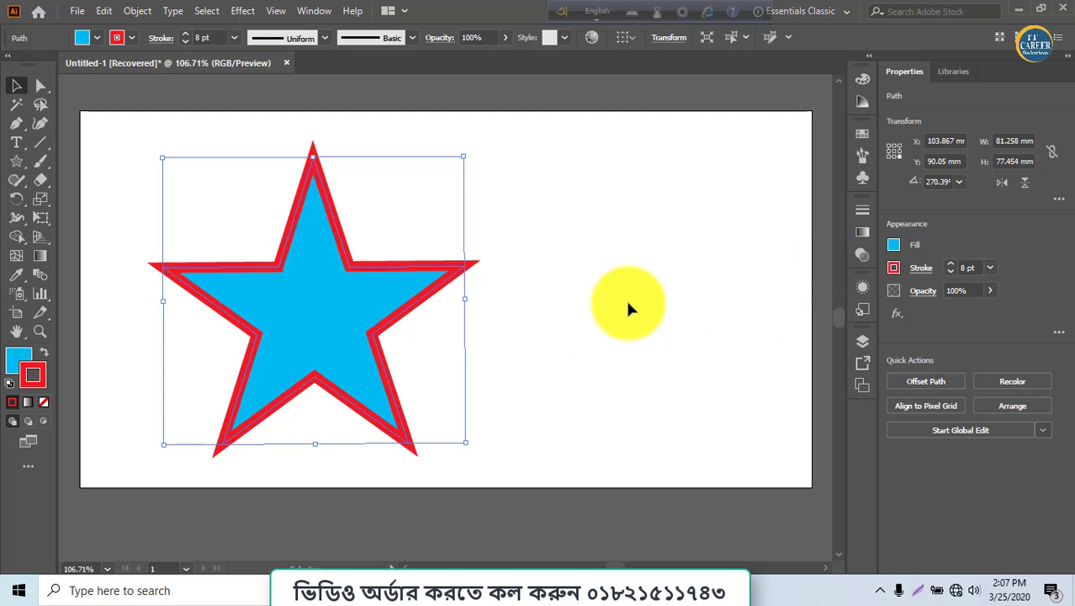
pyautogui.click(309, 12)
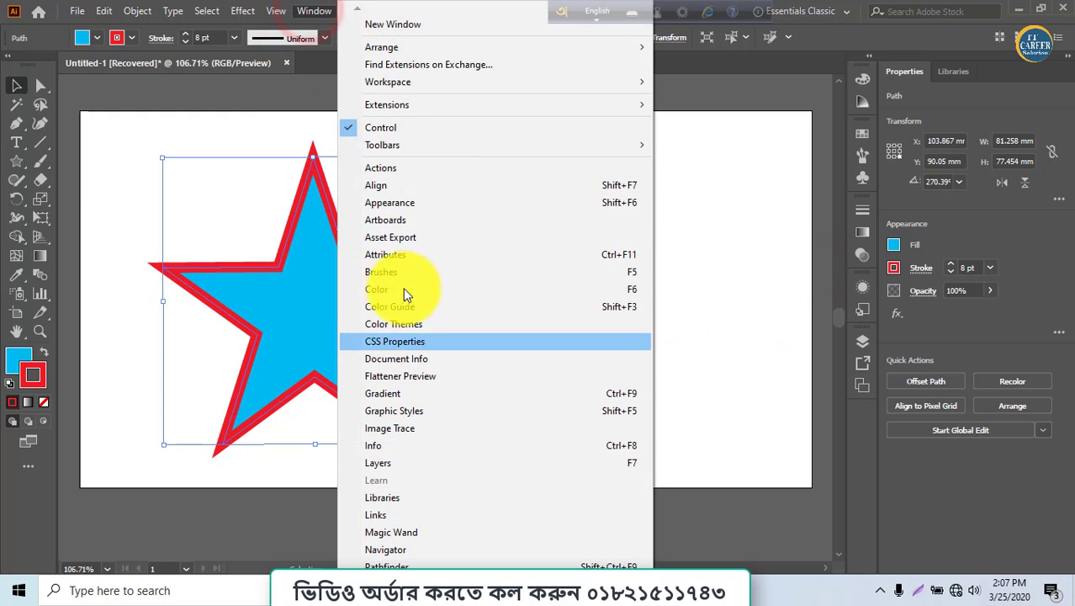
pyautogui.click(394, 203)
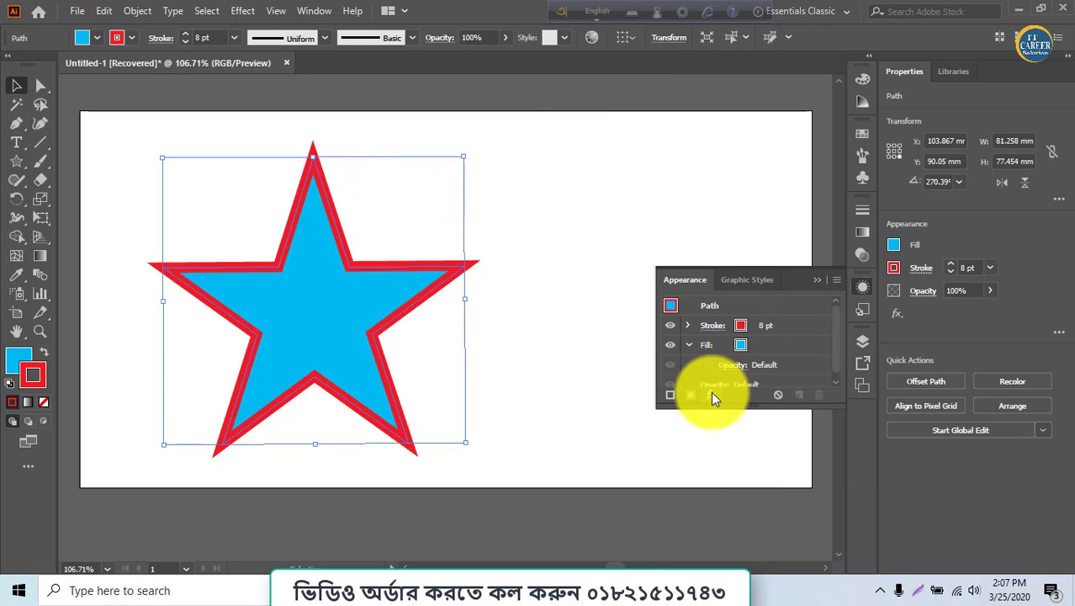
# - Duplicate the star's red 8 pt stroke in its appearance attributes
pyautogui.click(713, 326)
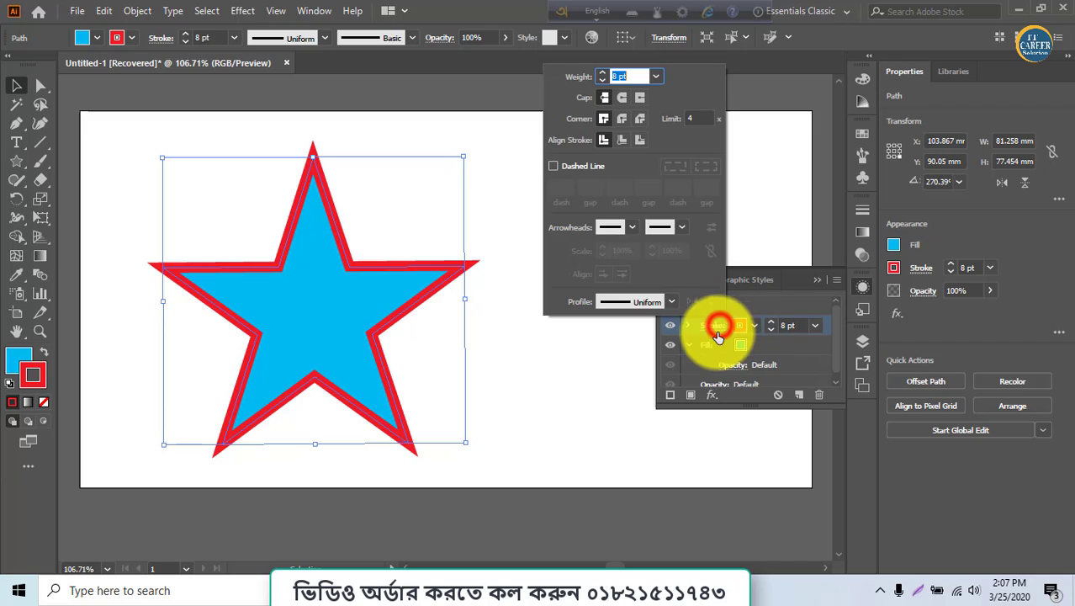
pyautogui.click(712, 341)
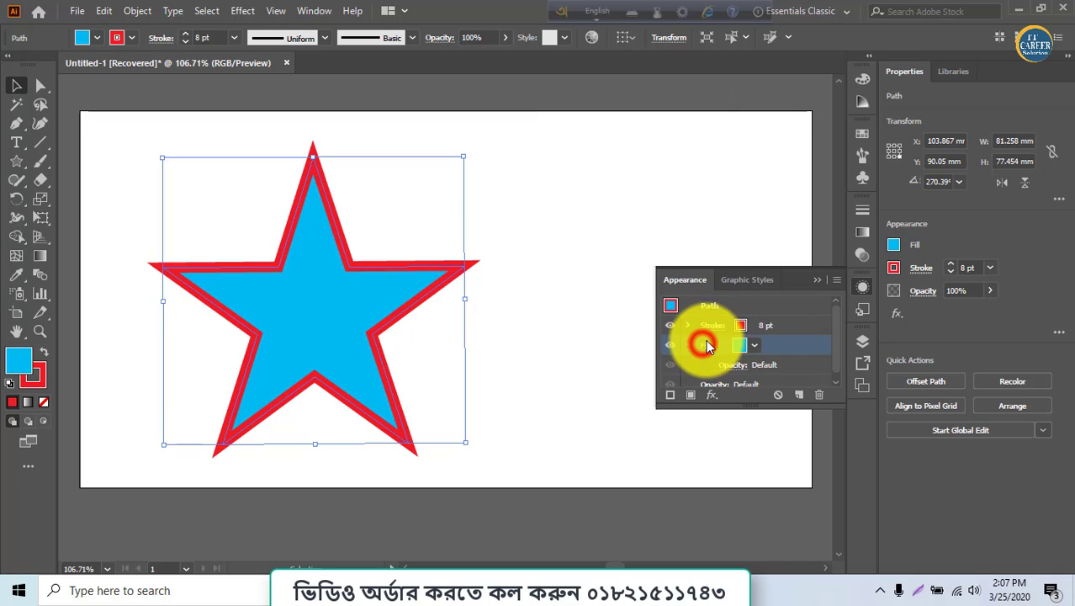
pyautogui.click(712, 327)
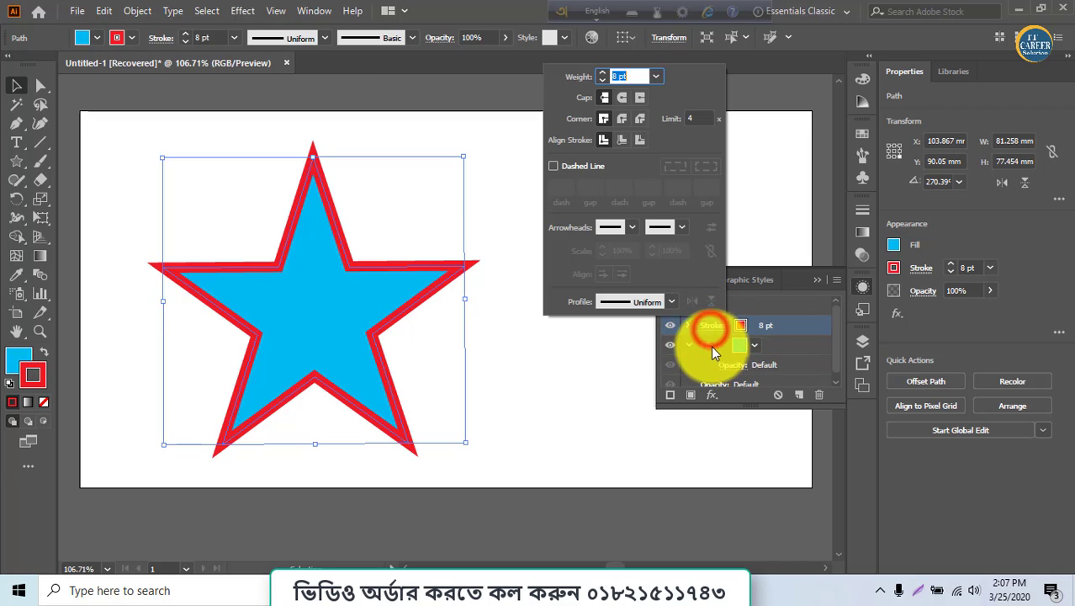
pyautogui.click(796, 328)
pyautogui.click(800, 395)
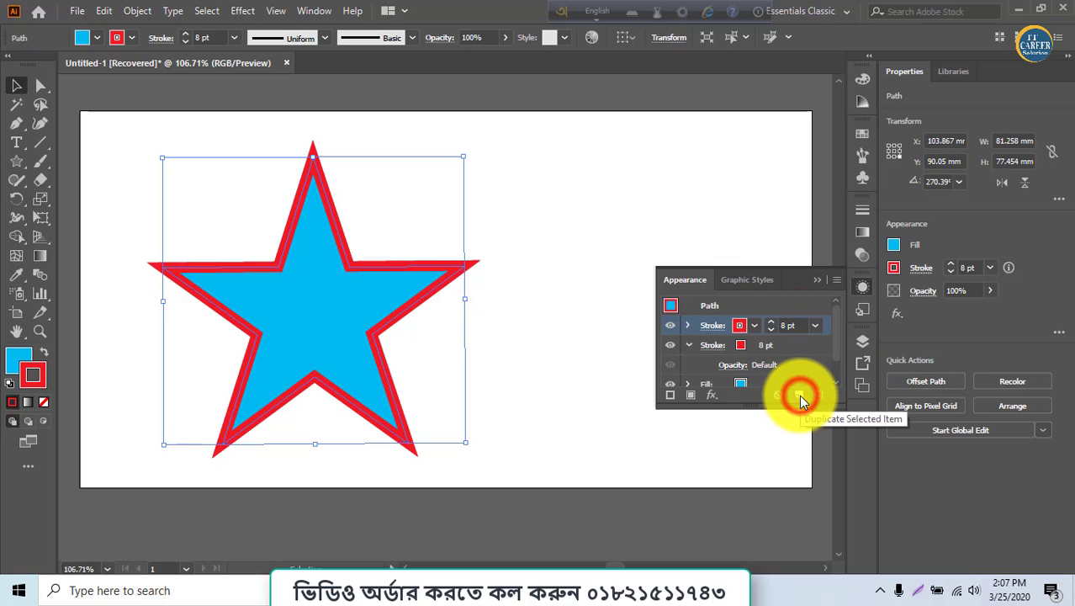
# - Recolor the lower of the two red strokes to blue and set its weight to 16 pt
pyautogui.click(778, 345)
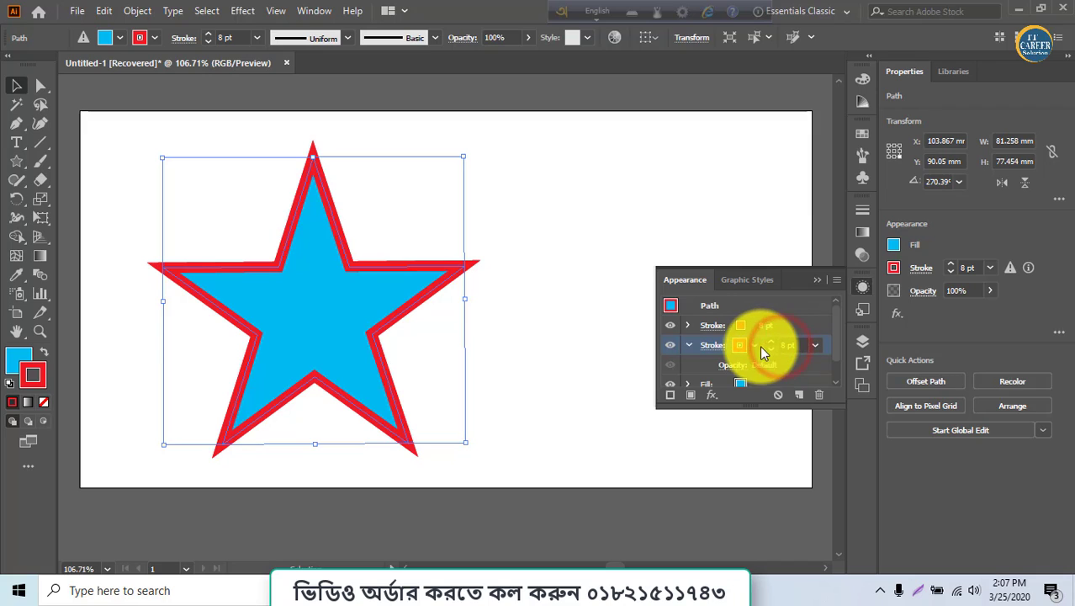
pyautogui.click(756, 345)
pyautogui.click(676, 373)
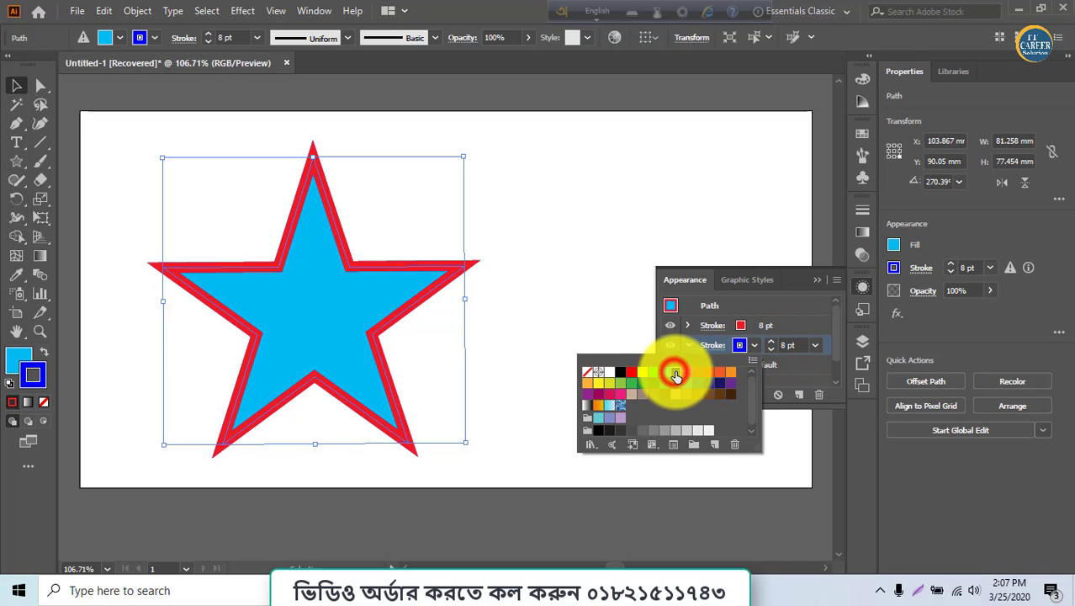
pyautogui.click(787, 345)
pyautogui.click(788, 347)
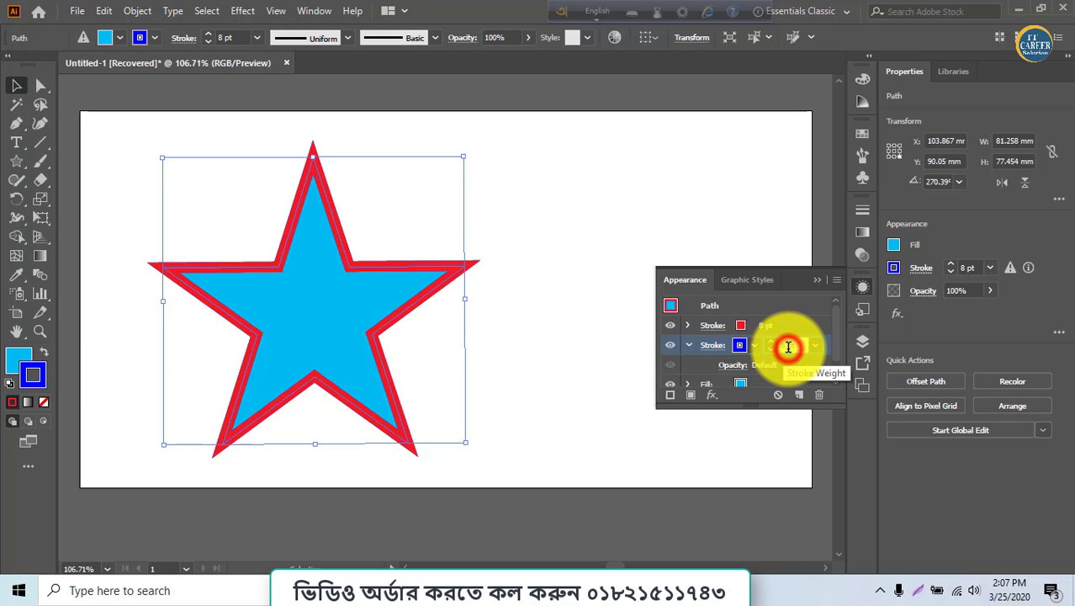
pyautogui.write('1')
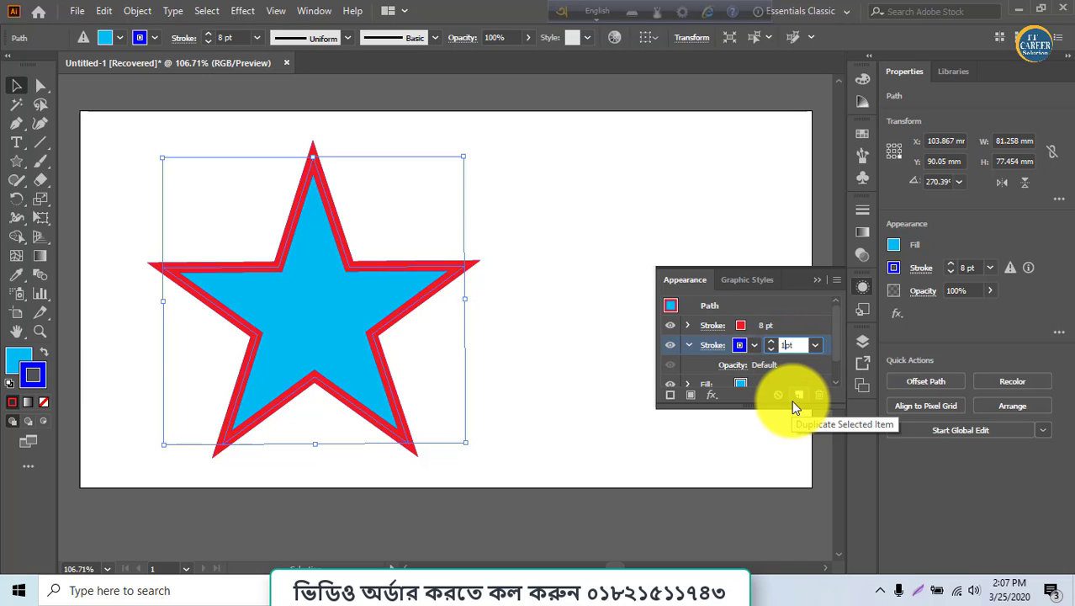
pyautogui.write('6')
pyautogui.press('Return')
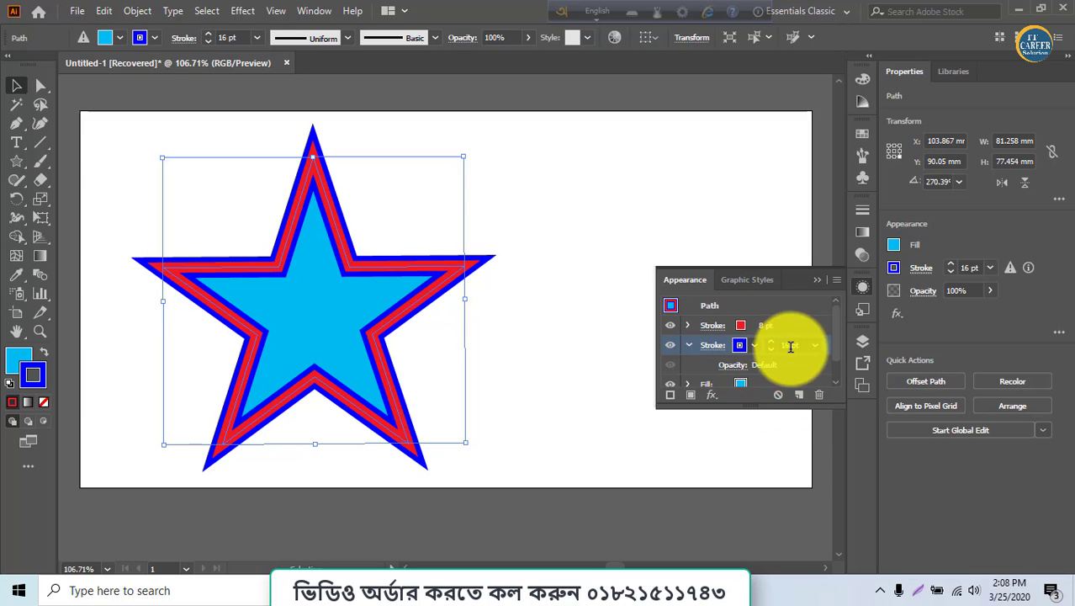
# - Hide the star's light blue fill
pyautogui.scroll(-1, 755, 381)
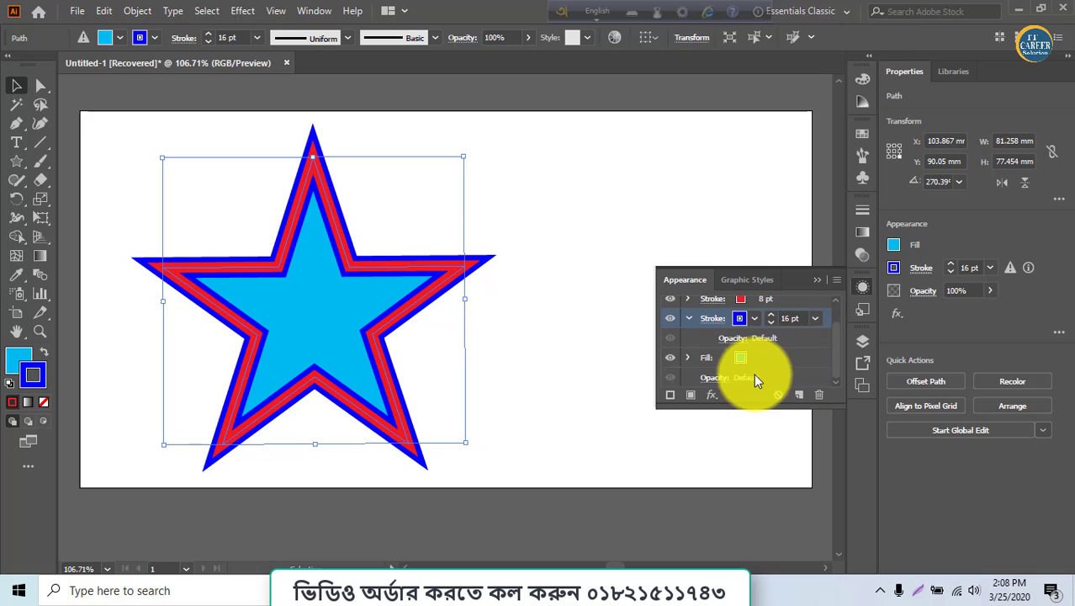
pyautogui.click(673, 363)
pyautogui.click(674, 363)
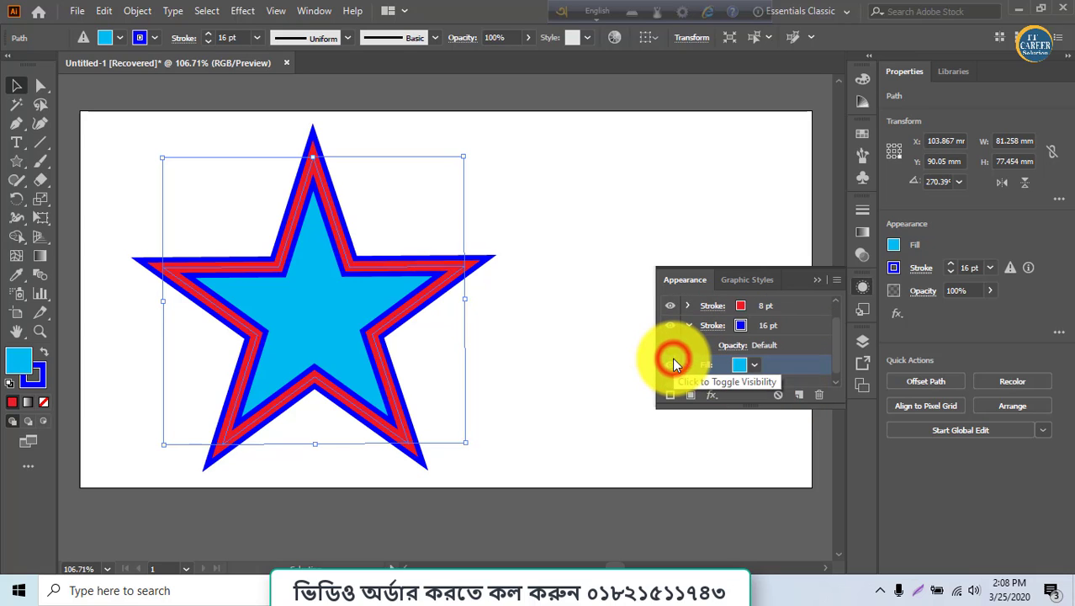
pyautogui.click(673, 363)
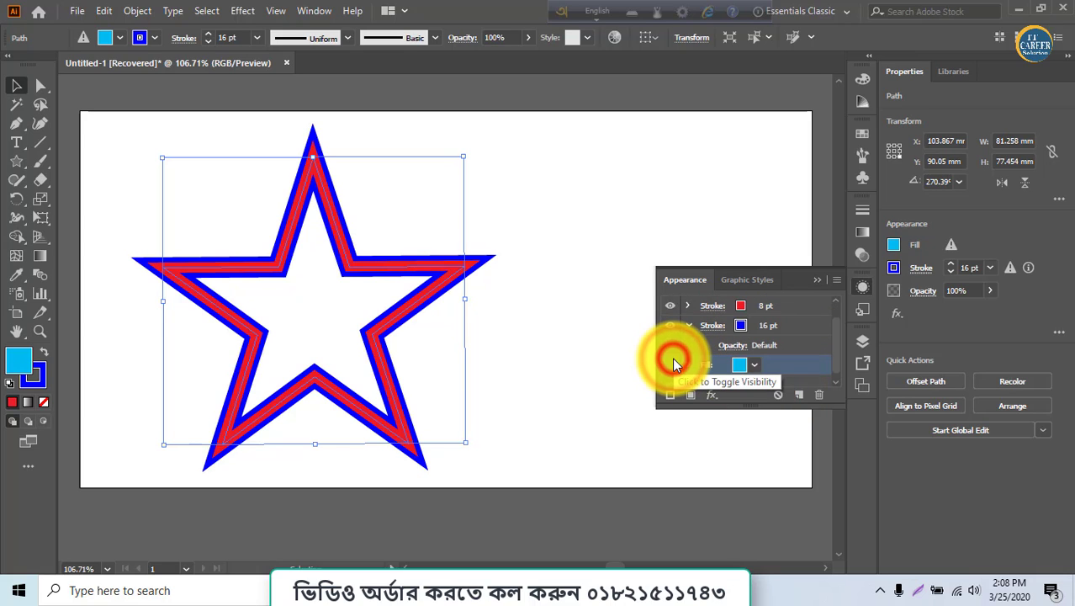
# - Duplicate the blue stroke and set the weight of the lower copy to 32 pt
pyautogui.scroll(1, 763, 333)
pyautogui.click(776, 347)
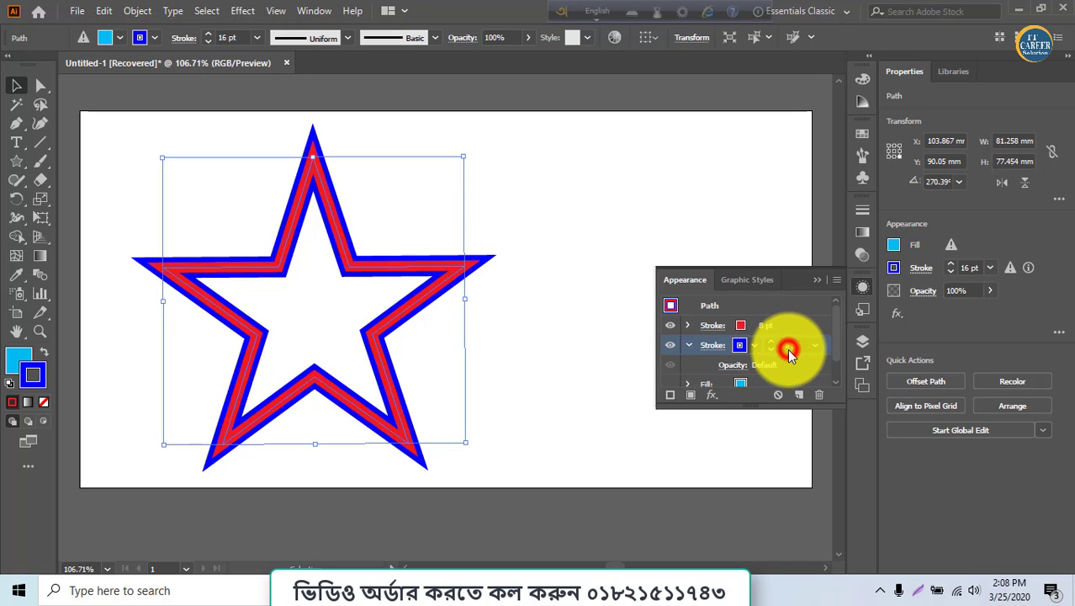
pyautogui.click(800, 390)
pyautogui.scroll(-1, 777, 371)
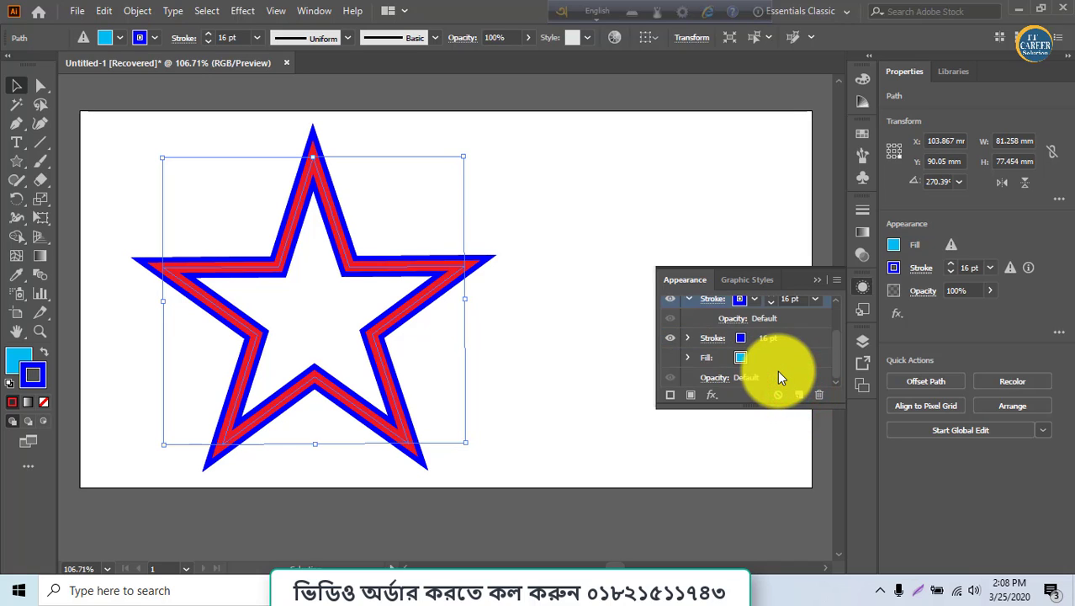
pyautogui.click(774, 336)
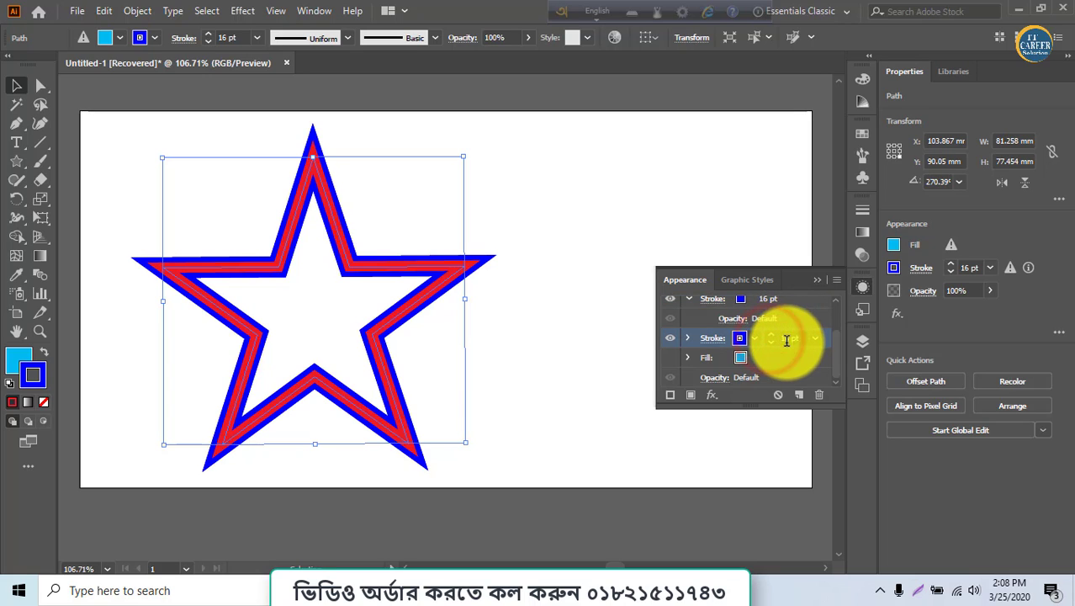
pyautogui.click(787, 339)
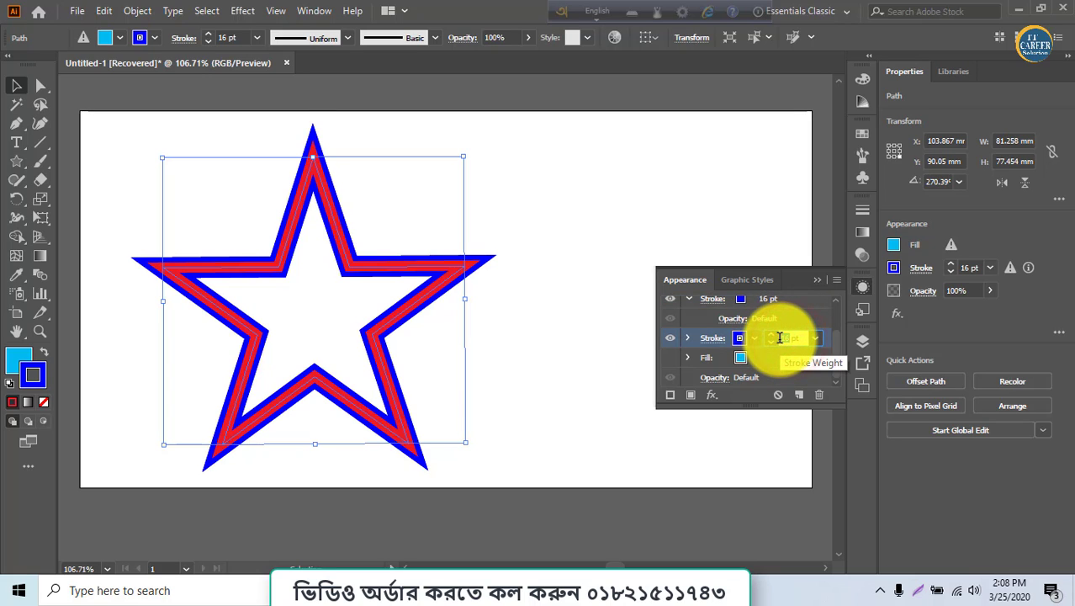
pyautogui.write('32')
pyautogui.press('Return')
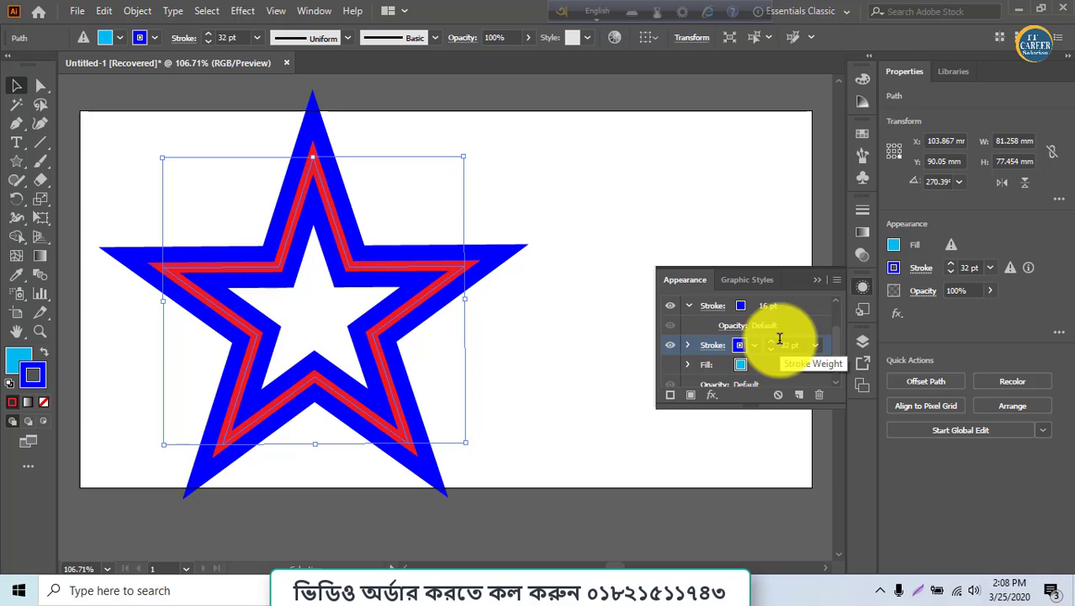
# - Recolor the 32 pt blue stroke to light orange
pyautogui.click(754, 346)
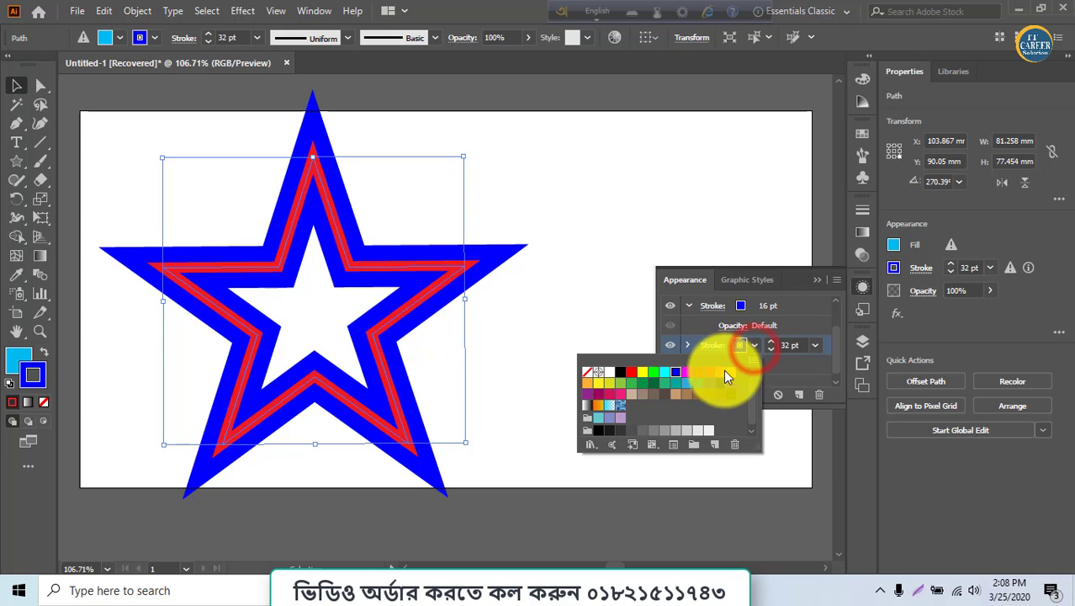
pyautogui.click(721, 373)
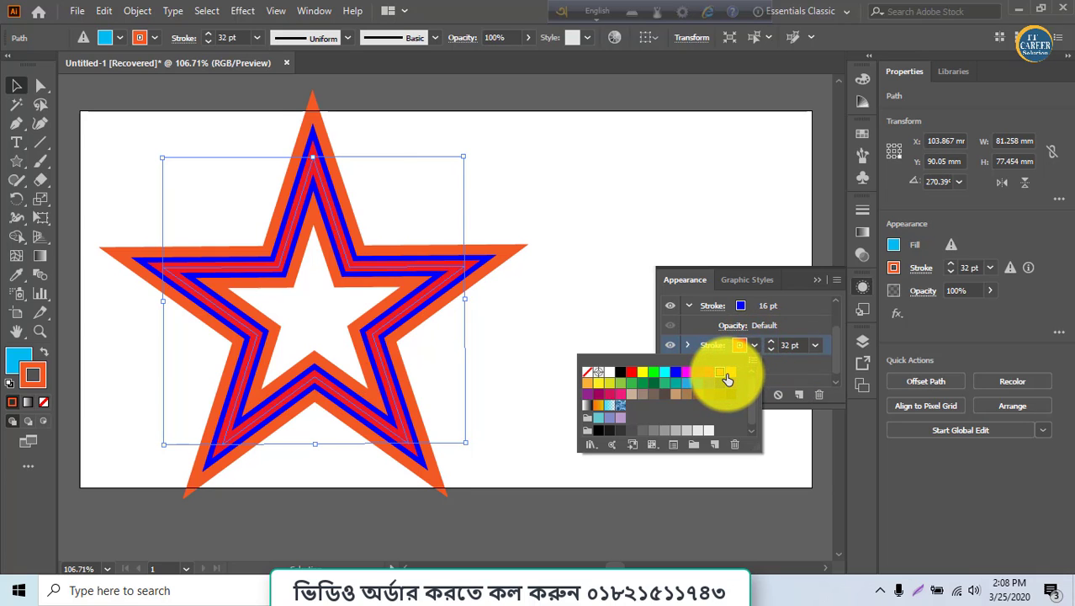
pyautogui.click(729, 373)
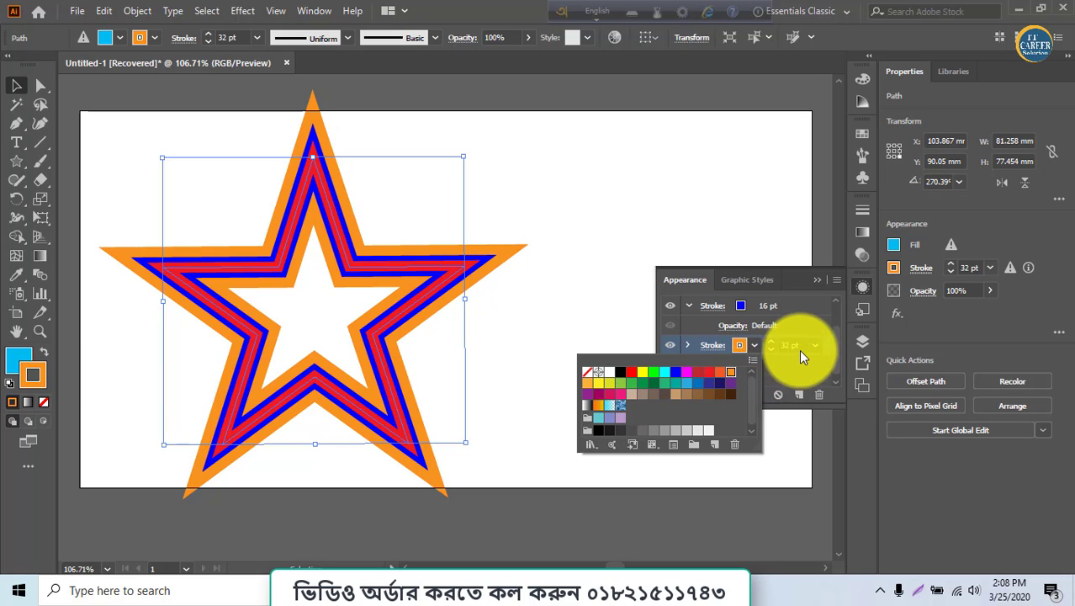
# - Duplicate the orange stroke and recolor the lower copy to yellow
pyautogui.click(711, 345)
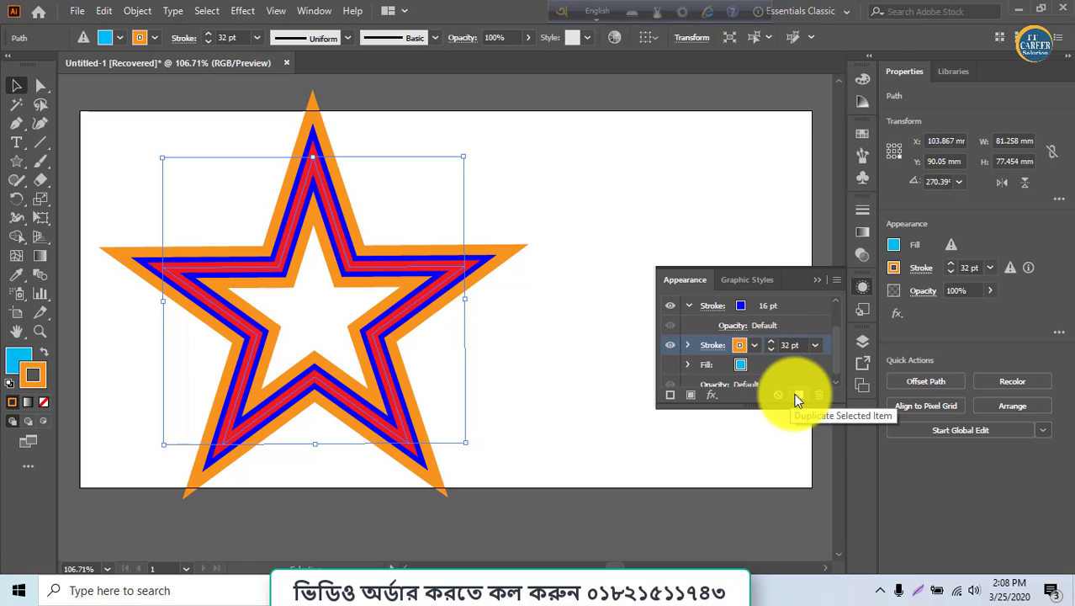
pyautogui.click(671, 392)
pyautogui.click(741, 366)
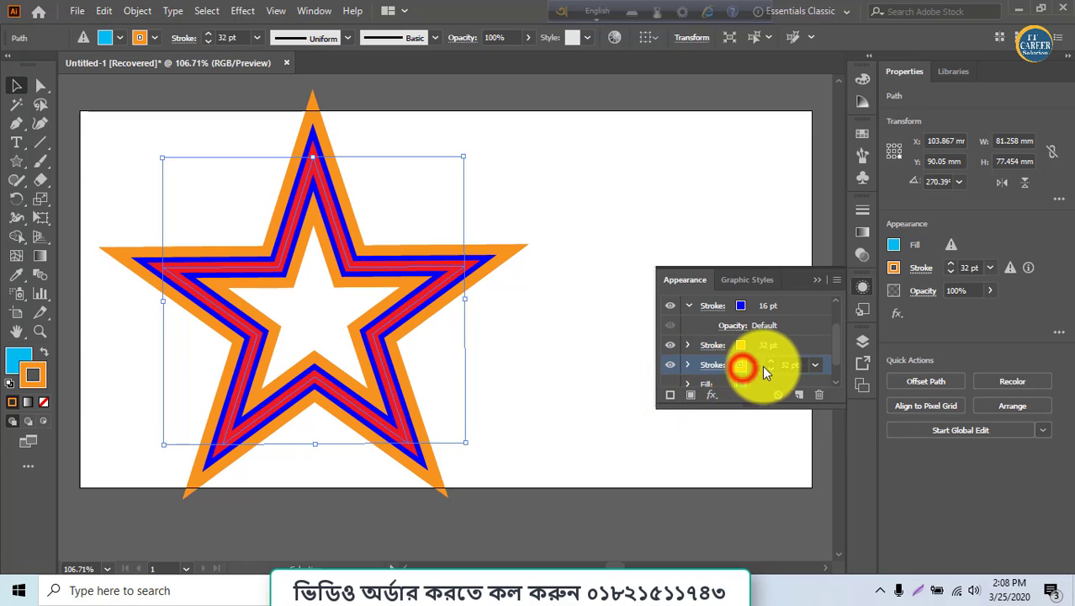
pyautogui.click(753, 365)
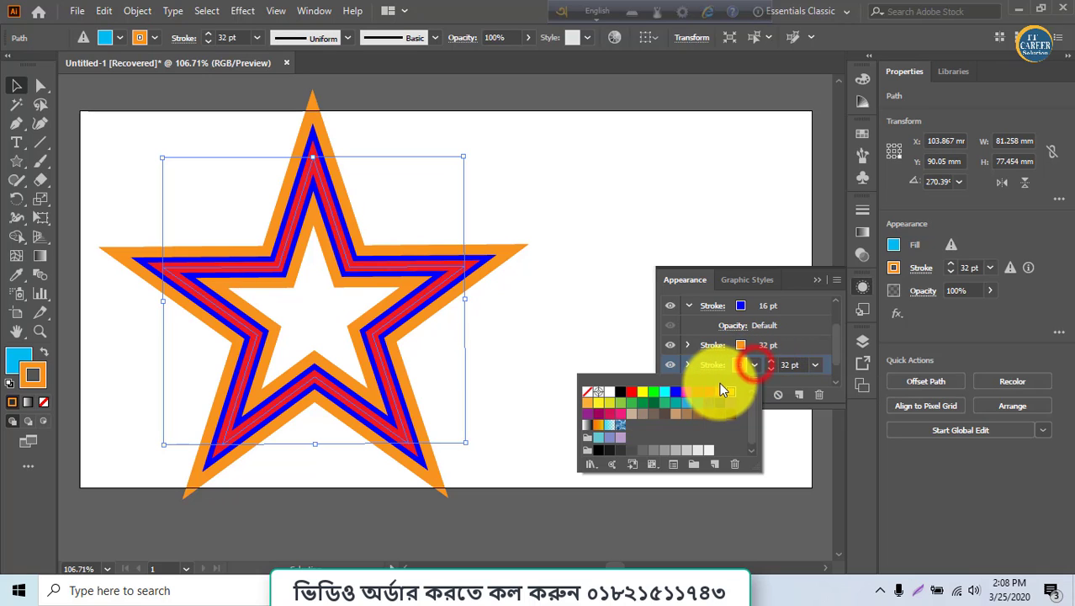
pyautogui.click(709, 393)
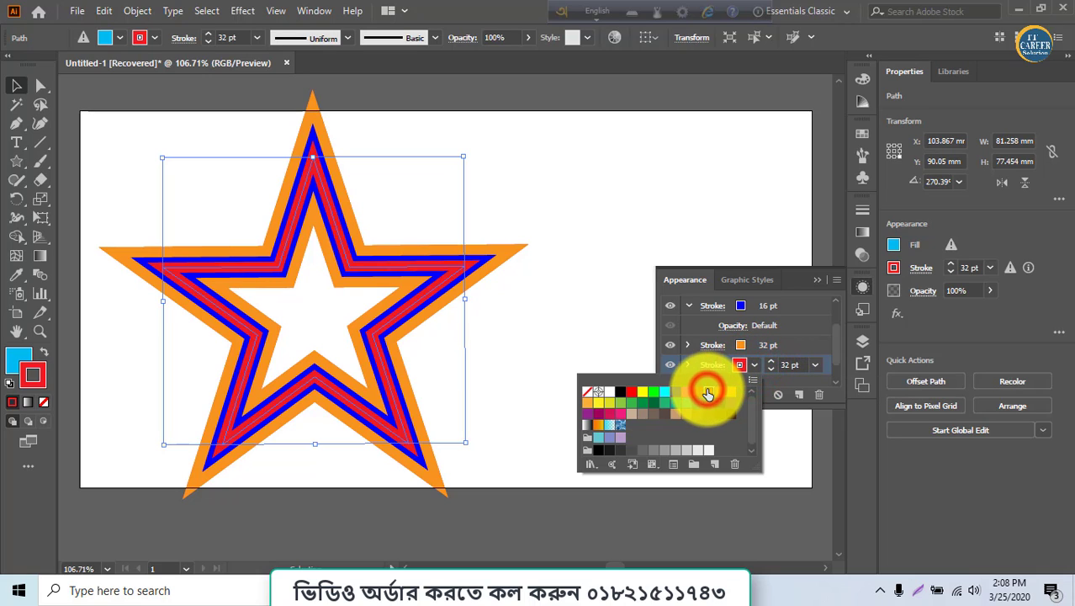
pyautogui.click(643, 393)
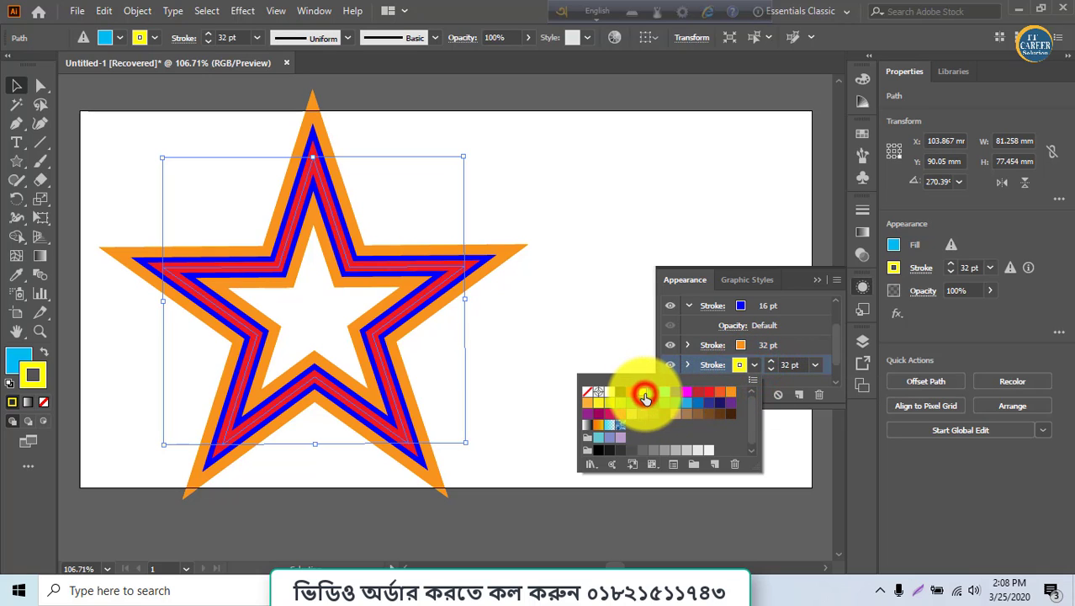
# - Set the weight of the star's yellow stroke to 64 pt
pyautogui.click(787, 365)
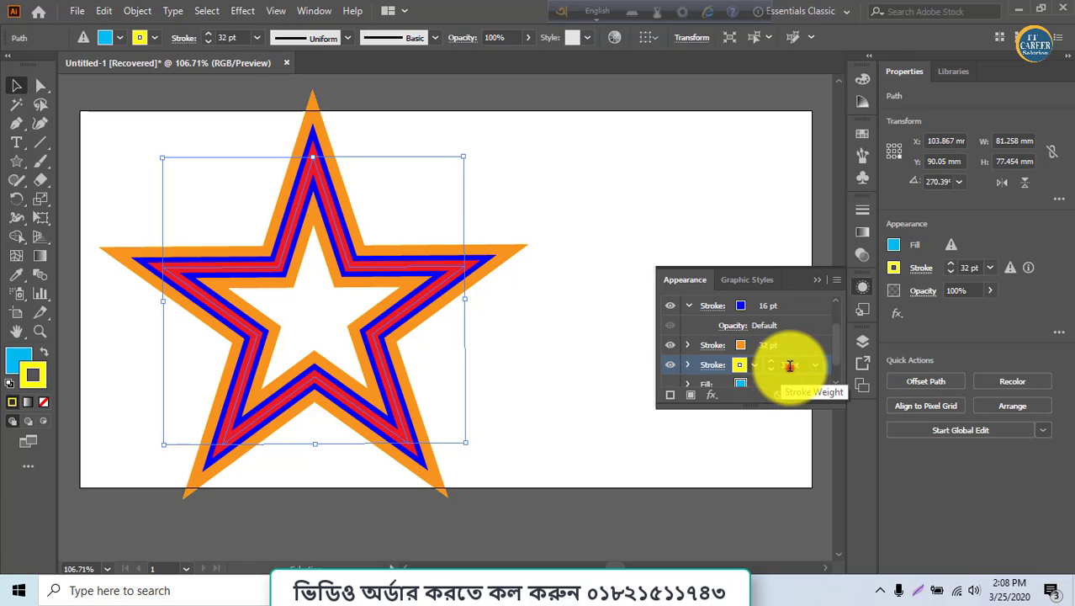
pyautogui.click(789, 366)
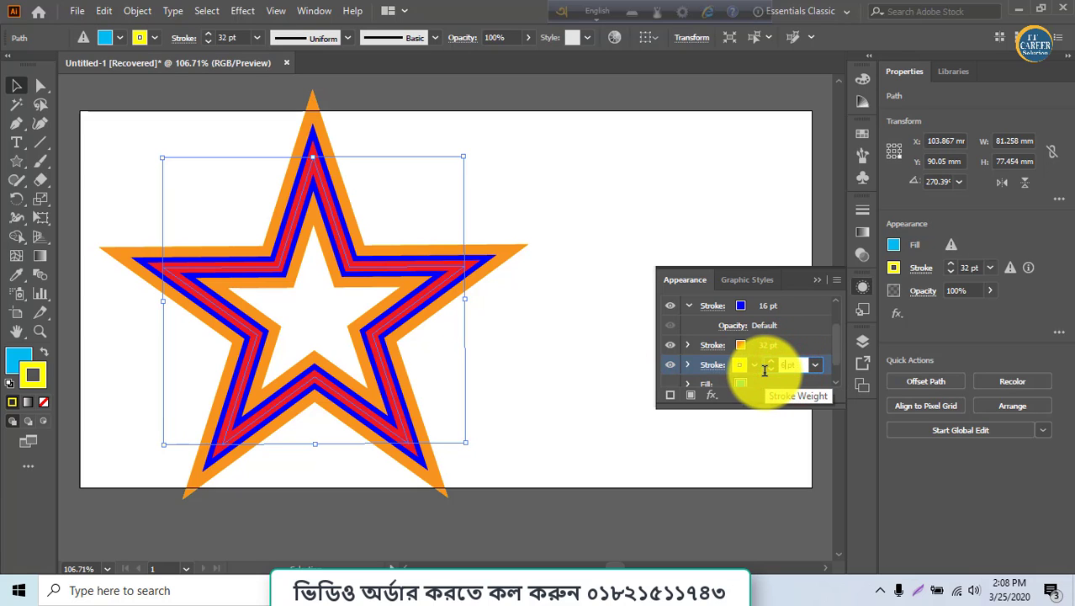
pyautogui.write('64')
pyautogui.press('Return')
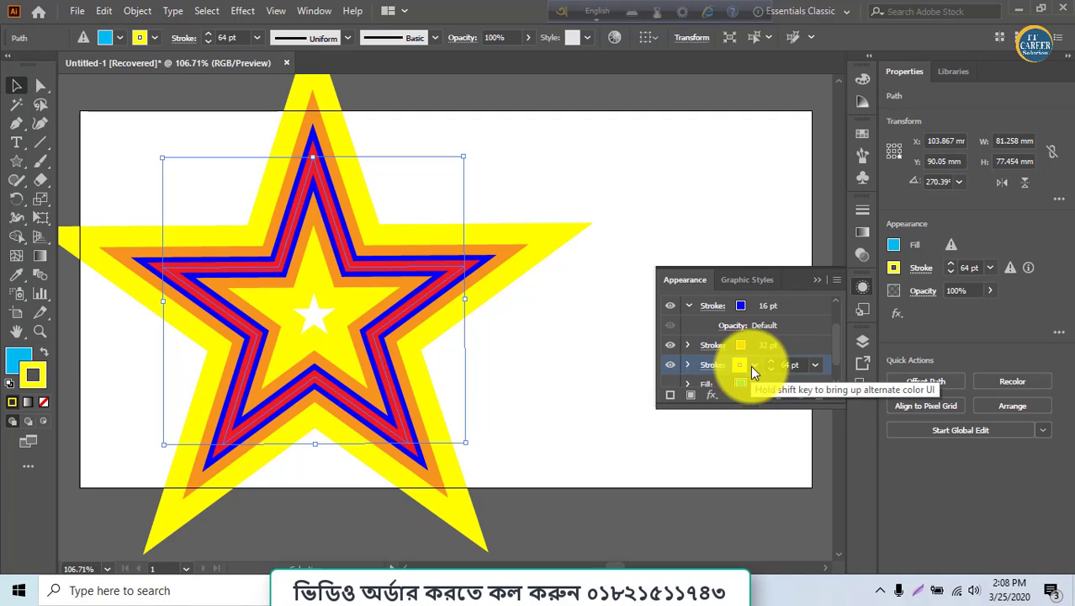
# - Reduce the weight of the star's yellow stroke to 50 pt
pyautogui.click(772, 370)
pyautogui.click(772, 370)
pyautogui.click(772, 369)
pyautogui.click(775, 369)
pyautogui.click(774, 368)
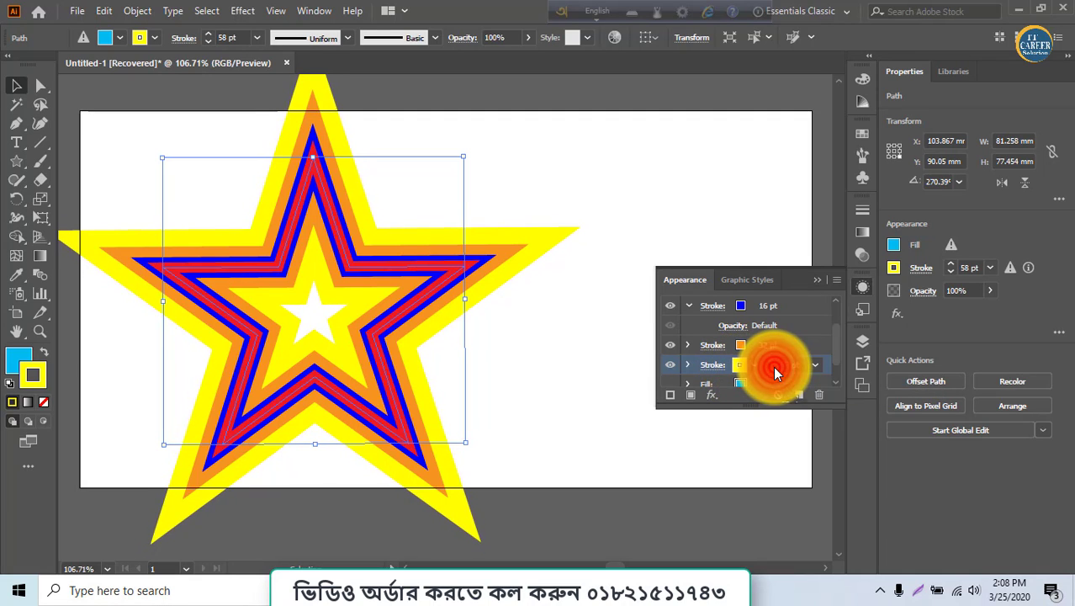
pyautogui.click(774, 369)
pyautogui.click(774, 368)
pyautogui.click(775, 368)
pyautogui.click(774, 369)
pyautogui.click(774, 368)
pyautogui.click(774, 369)
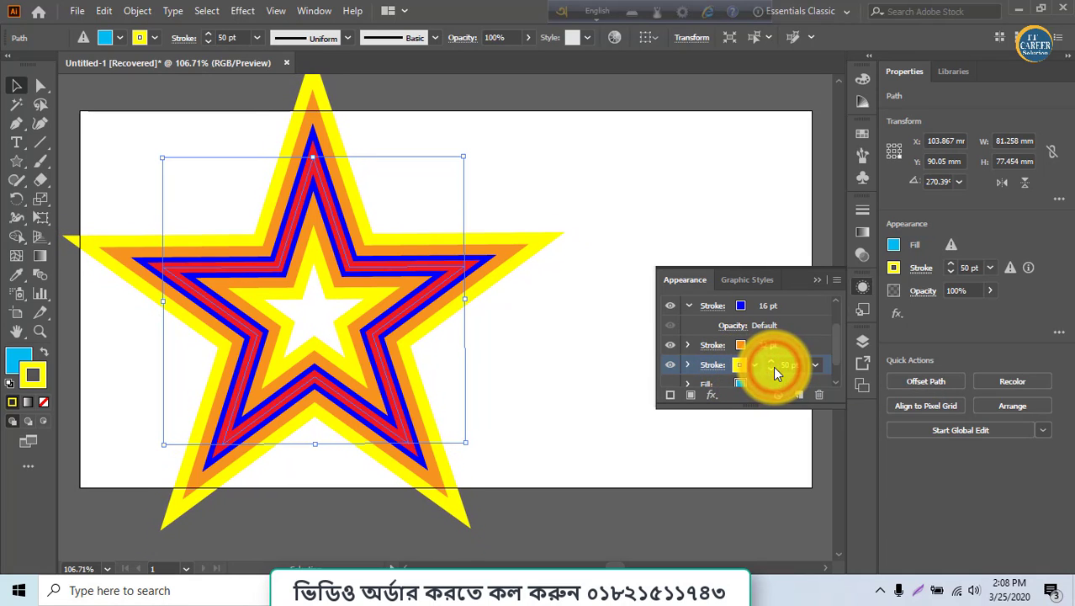
# - Reduce the weight of the star's orange stroke to 24 pt
pyautogui.click(776, 353)
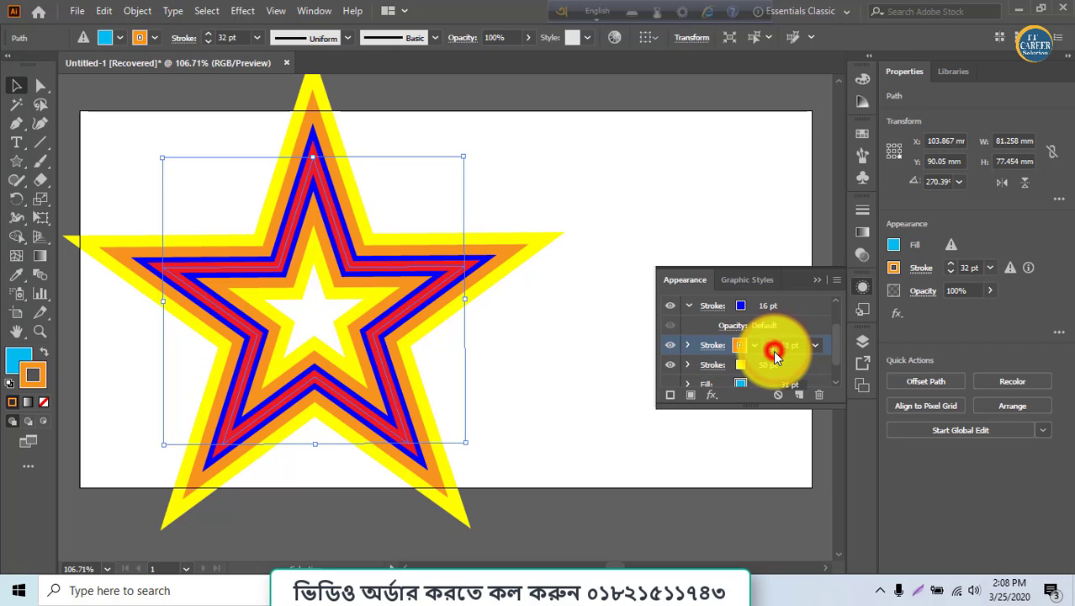
pyautogui.click(774, 351)
pyautogui.click(774, 352)
pyautogui.click(774, 351)
pyautogui.click(774, 352)
pyautogui.click(775, 352)
pyautogui.click(775, 352)
pyautogui.click(775, 352)
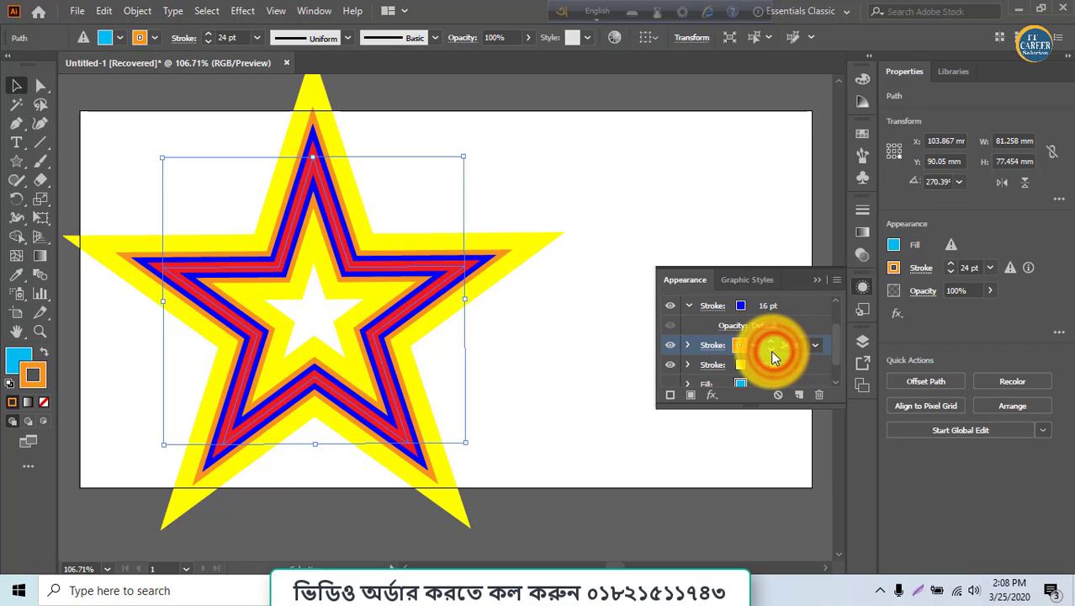
pyautogui.click(775, 351)
# - Thin the star's blue stroke to a weight of 12 pt
pyautogui.click(779, 306)
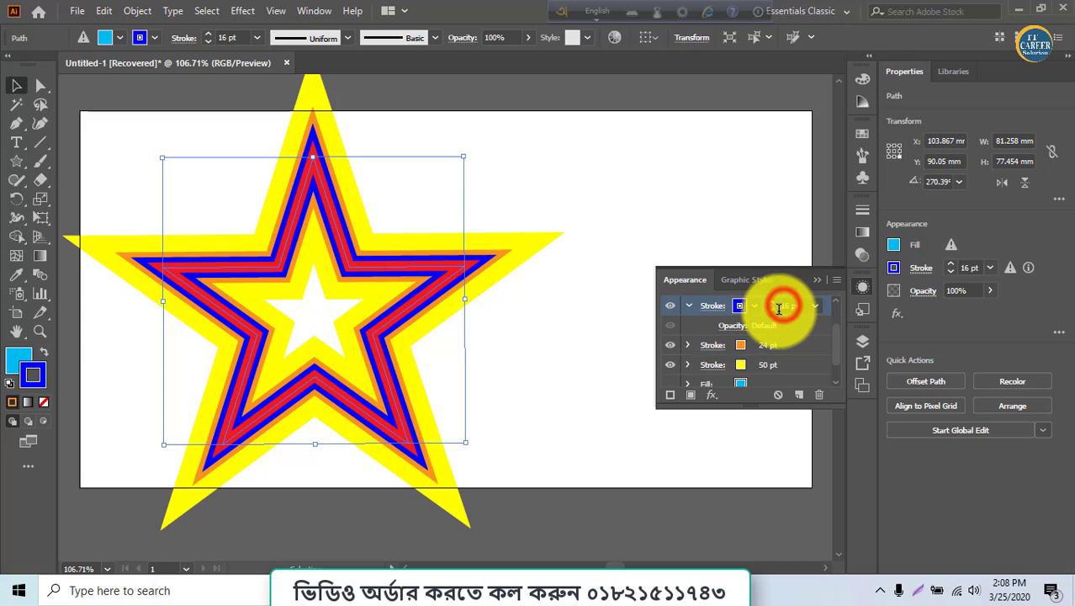
pyautogui.click(775, 309)
pyautogui.click(775, 309)
pyautogui.click(775, 308)
pyautogui.click(775, 309)
pyautogui.click(775, 309)
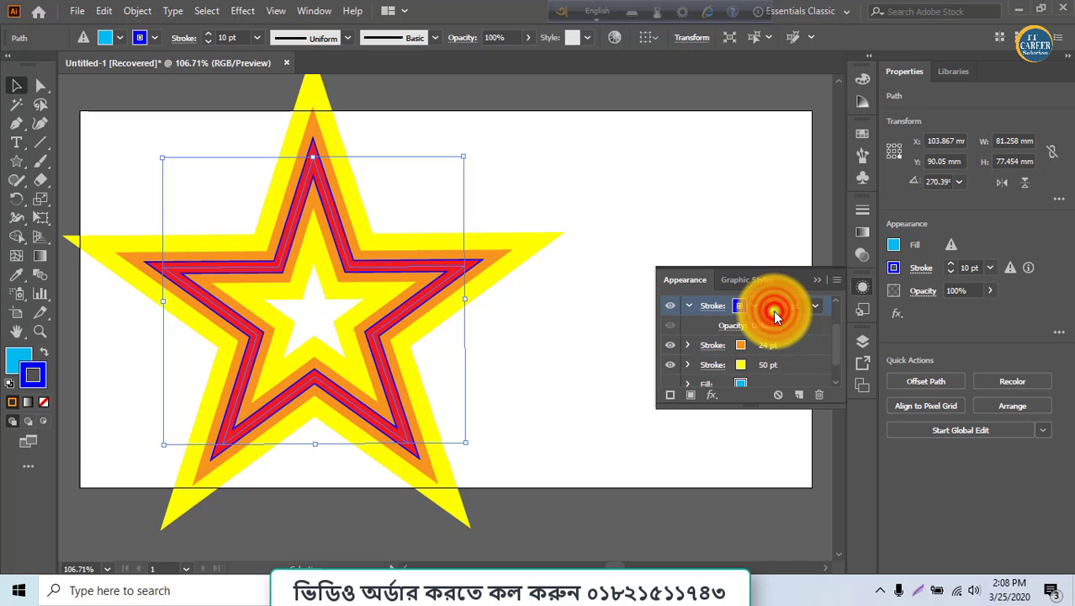
pyautogui.click(774, 308)
pyautogui.click(773, 304)
pyautogui.click(774, 304)
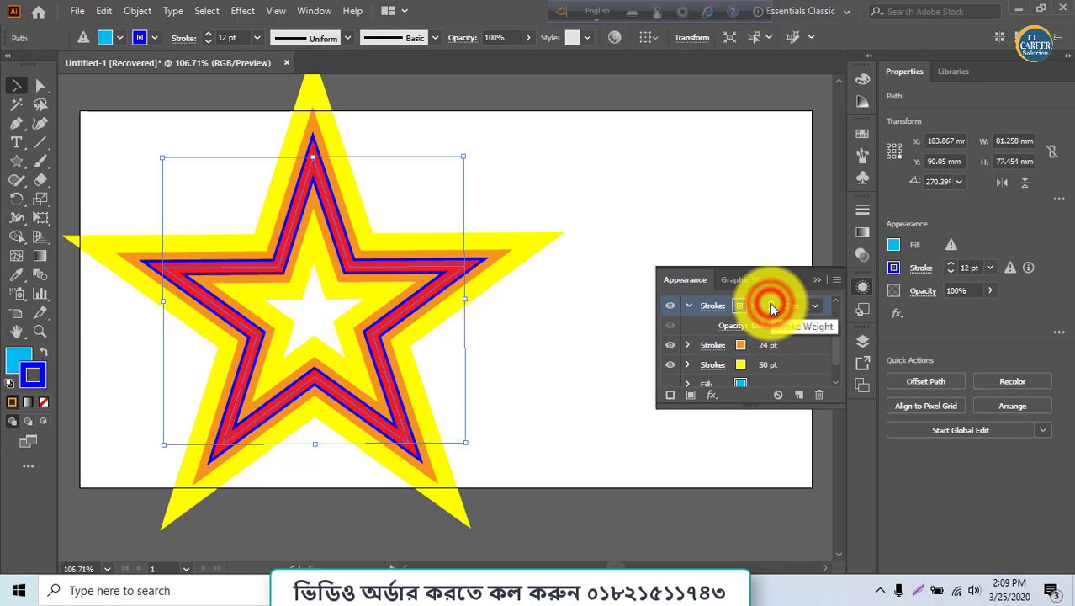
# - Adjust the weight of the star's orange stroke to 19 pt
pyautogui.click(772, 345)
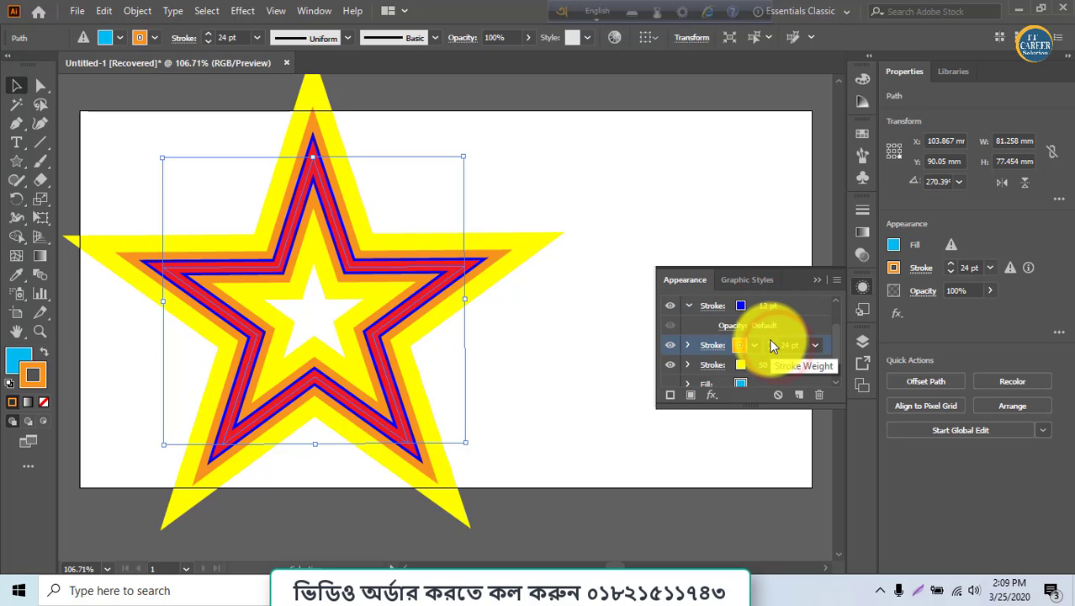
pyautogui.click(772, 343)
pyautogui.click(771, 344)
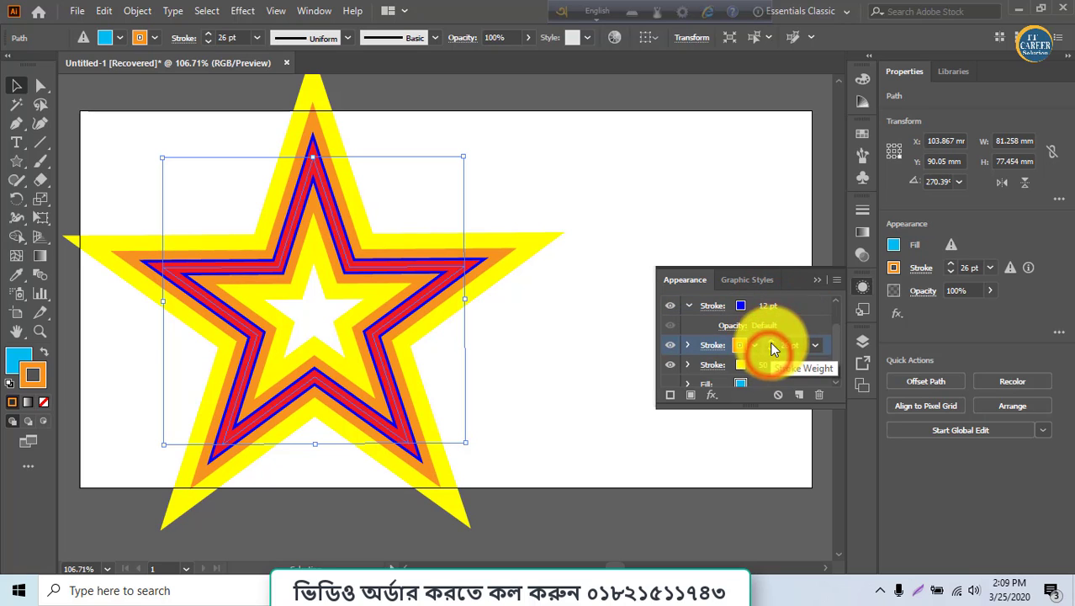
pyautogui.click(771, 350)
pyautogui.click(772, 350)
pyautogui.click(772, 350)
pyautogui.click(771, 350)
pyautogui.click(772, 350)
pyautogui.click(771, 350)
pyautogui.click(771, 350)
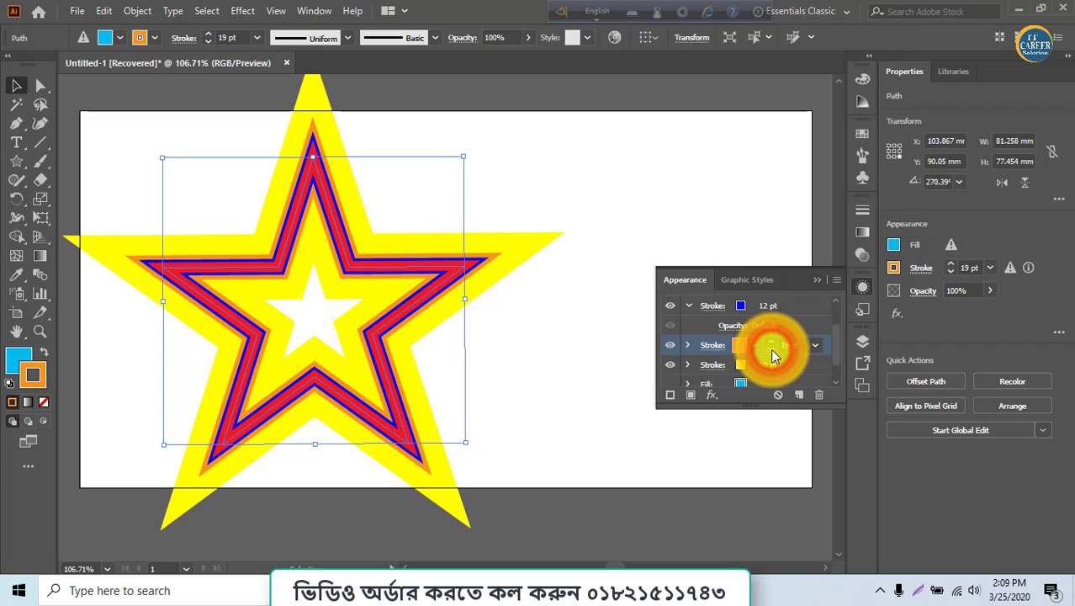
# - Lower the weight of the star's outermost yellow stroke to 32 pt
pyautogui.click(774, 368)
pyautogui.click(774, 369)
pyautogui.click(774, 370)
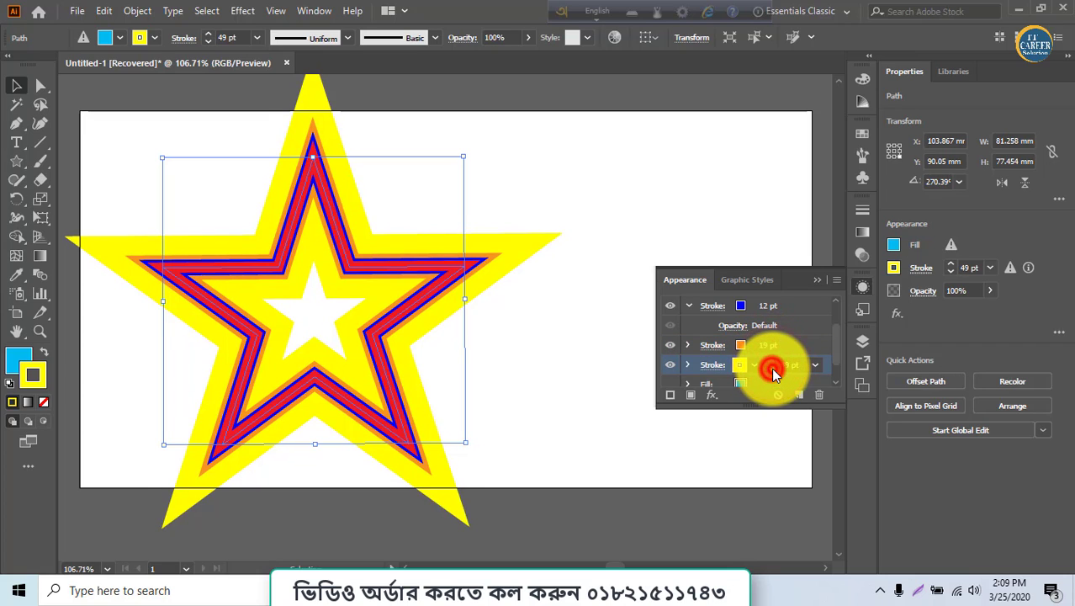
pyautogui.click(774, 370)
pyautogui.click(772, 371)
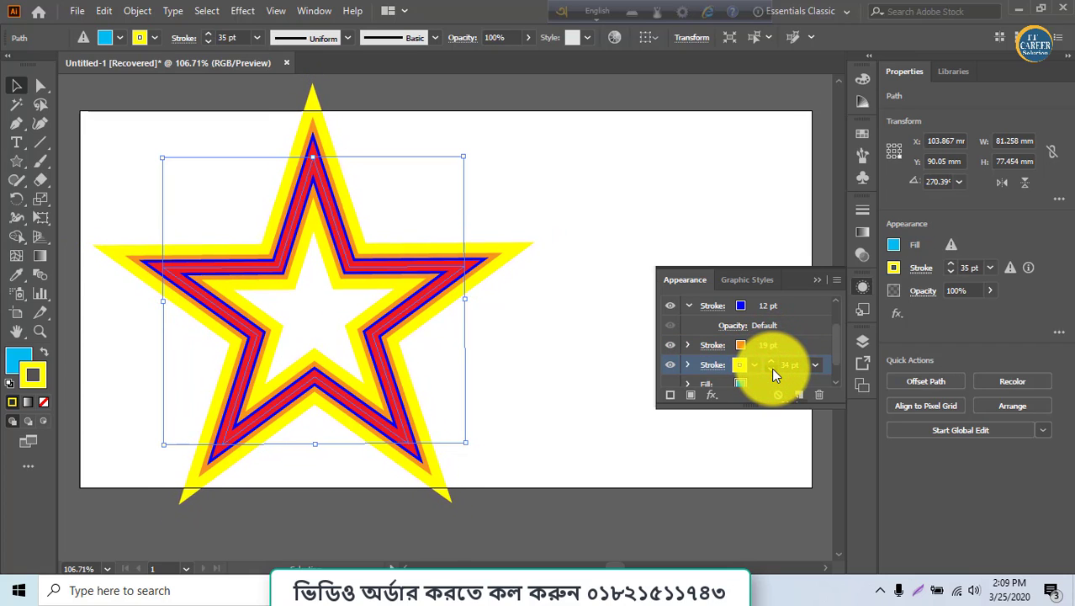
pyautogui.click(773, 370)
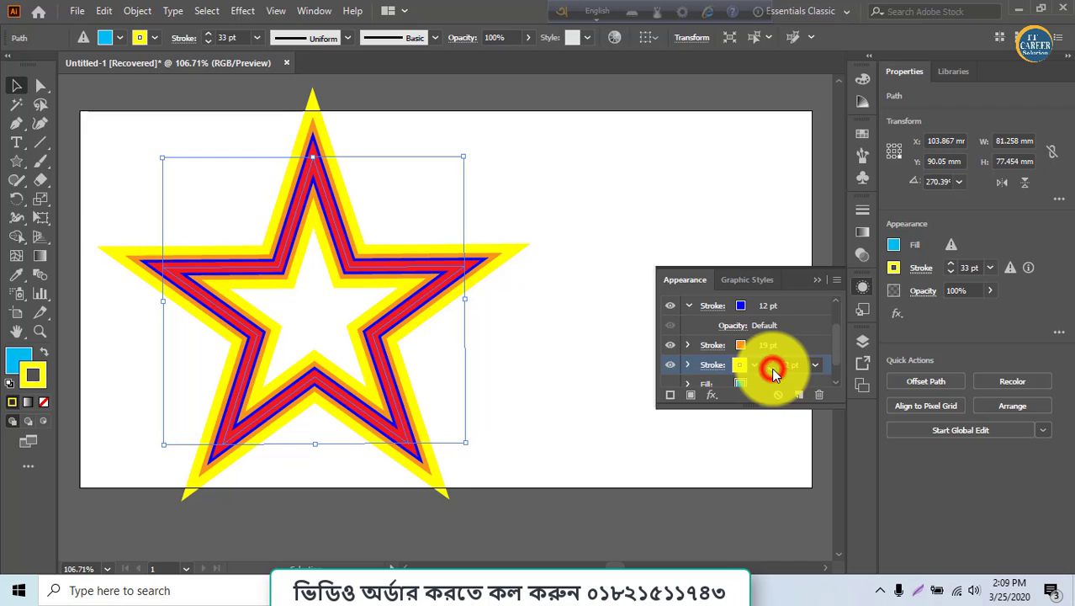
# - Move the star toward the middle of the artboard, then delete it
pyautogui.click(548, 372)
pyautogui.moveTo(332, 303); pyautogui.dragTo(407, 294)
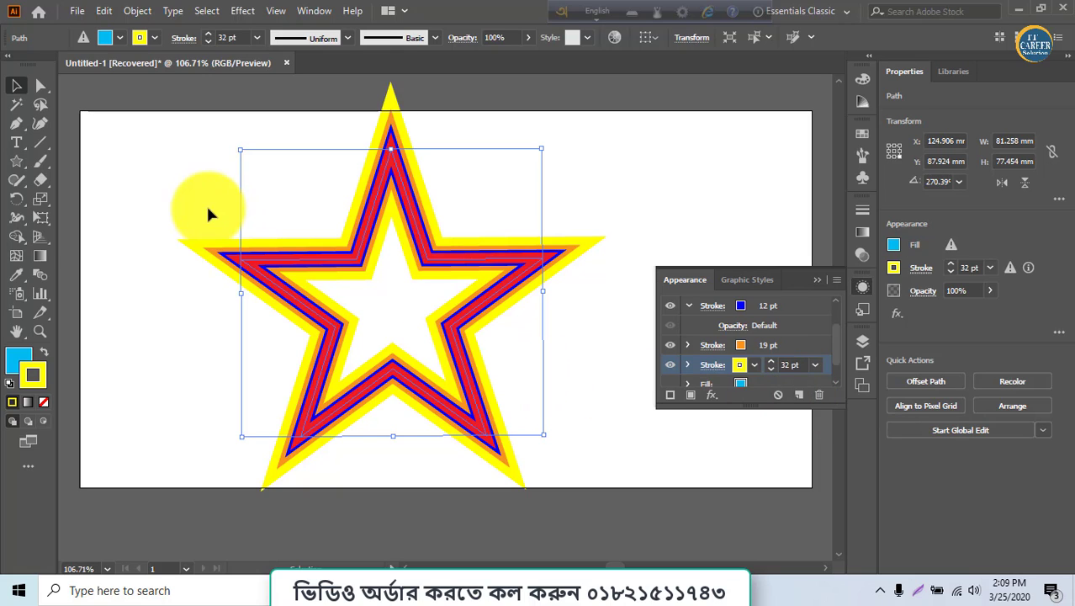
pyautogui.press('Delete')
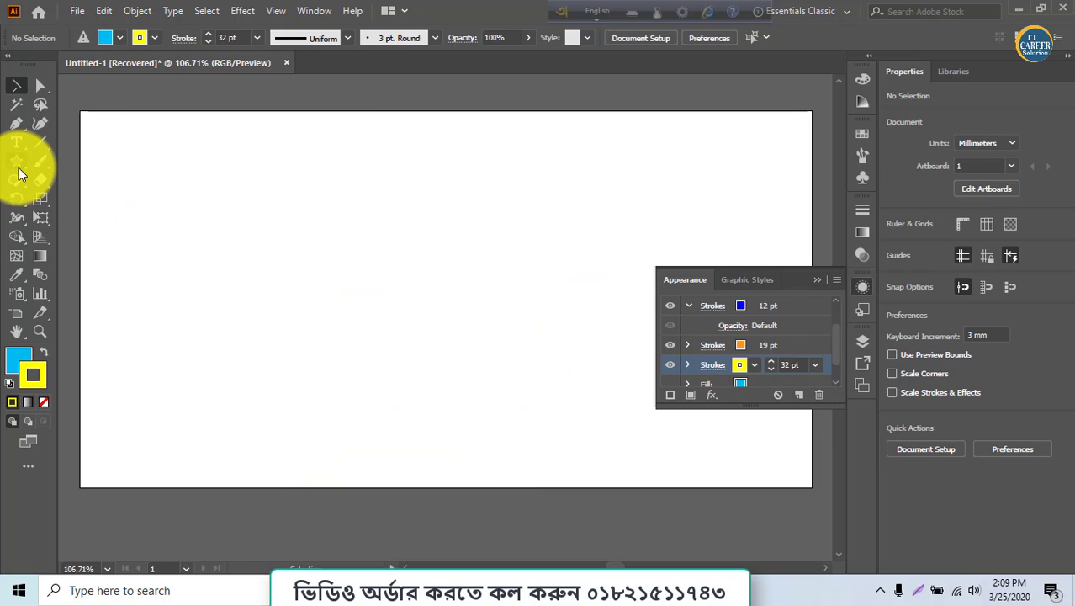
# - Draw a rectangle about 110 mm wide and 68 mm high on the artboard with the Rectangle tool
pyautogui.click(21, 170)
pyautogui.click(99, 160)
pyautogui.moveTo(171, 170)
pyautogui.mouseDown()
pyautogui.moveTo(540, 320)
pyautogui.moveTo(578, 423)
pyautogui.mouseUp()
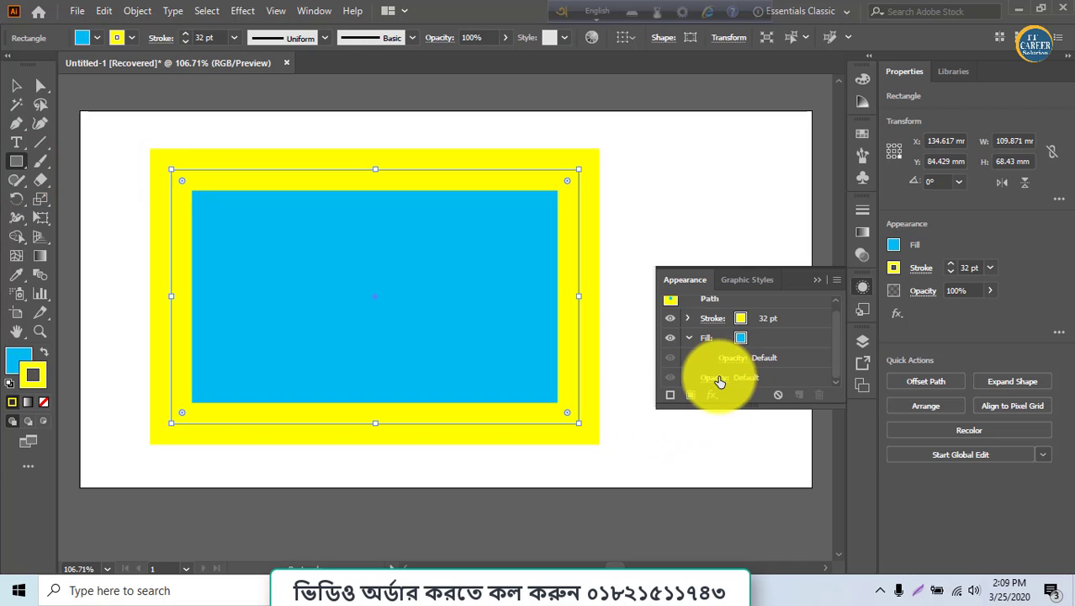
# - Reduce the weight of the rectangle's yellow stroke to 10 pt
pyautogui.click(721, 317)
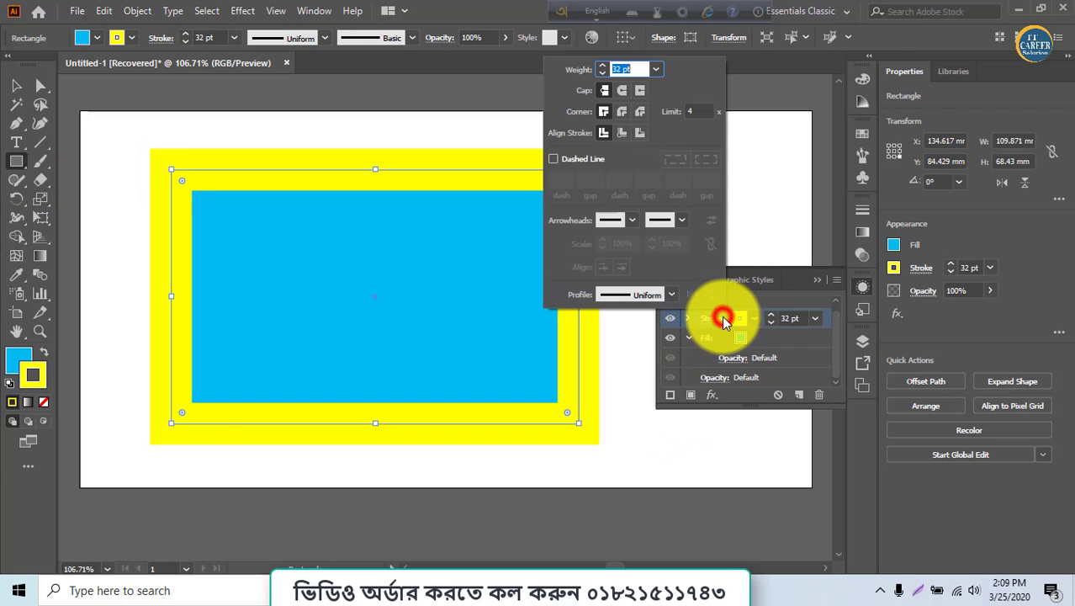
pyautogui.click(769, 320)
pyautogui.click(771, 323)
pyautogui.click(771, 324)
pyautogui.click(771, 323)
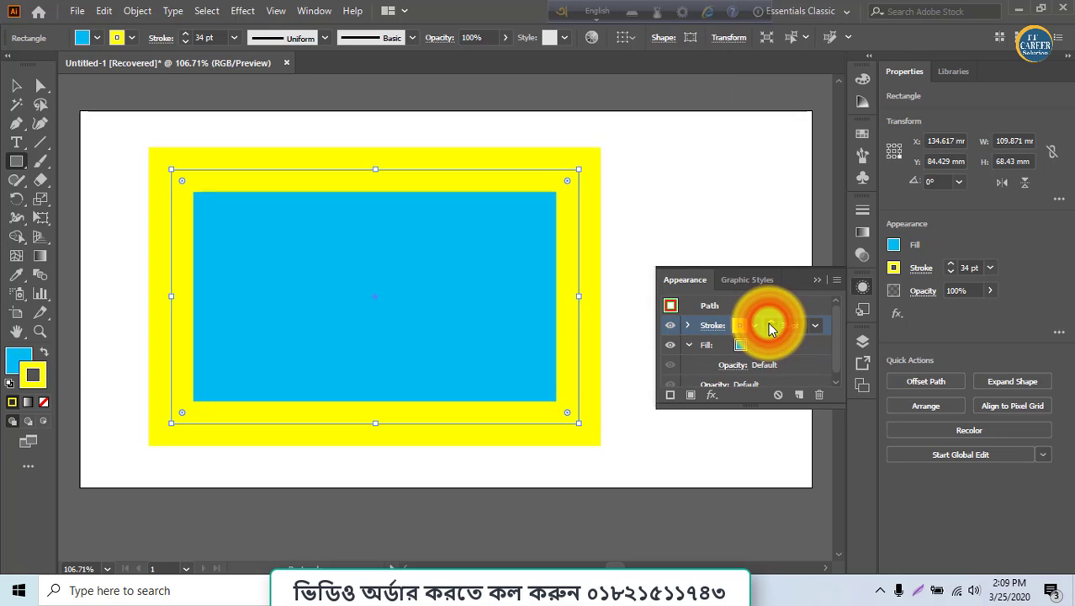
pyautogui.click(770, 324)
pyautogui.moveTo(771, 330); pyautogui.dragTo(771, 330)
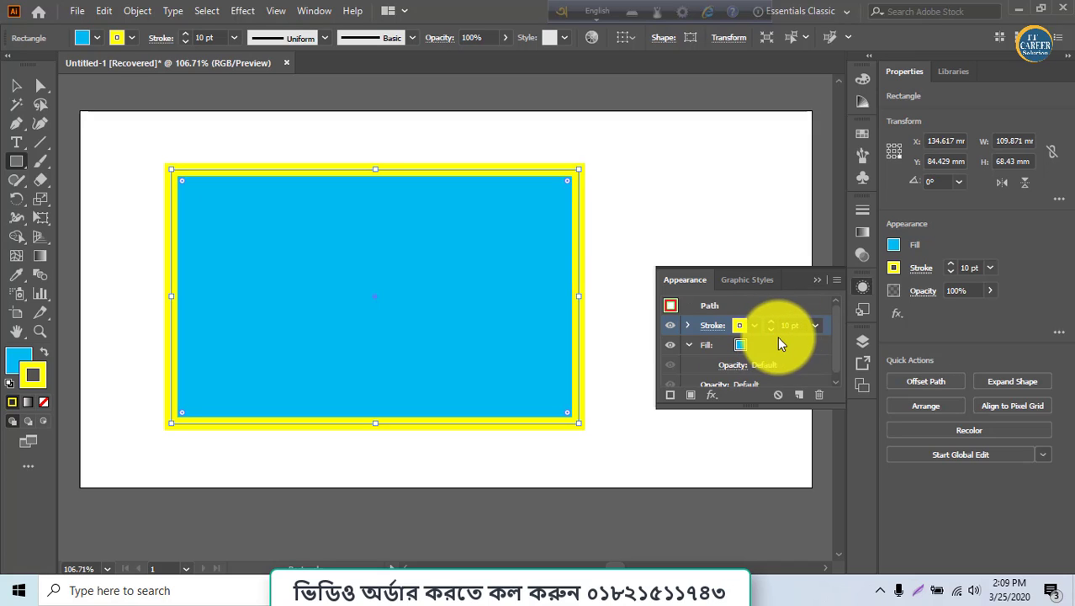
# - Duplicate the rectangle's yellow stroke and recolor the lower copy to dark red
pyautogui.click(797, 393)
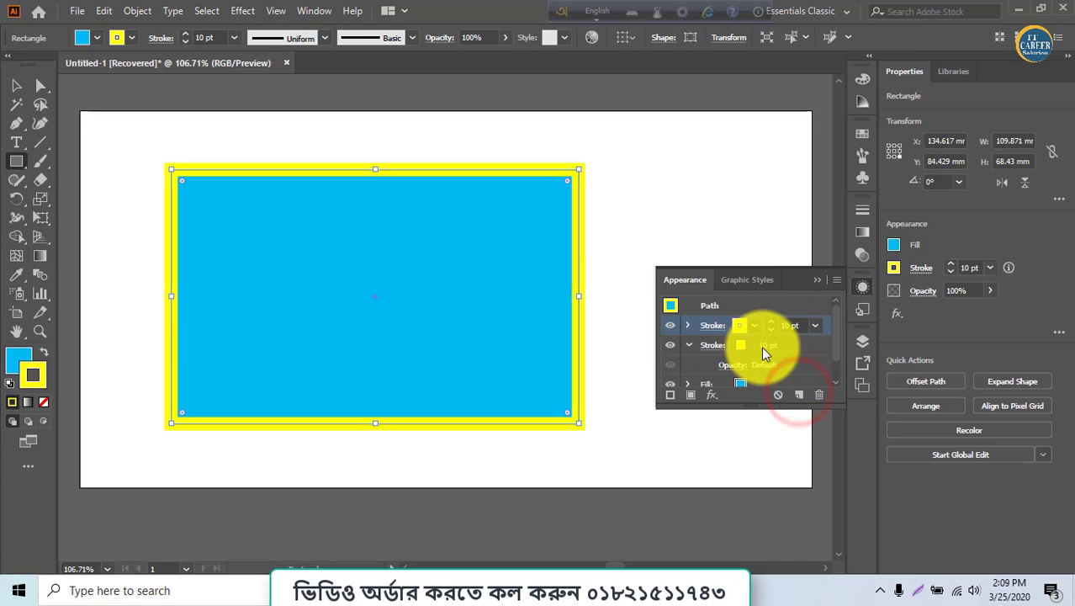
pyautogui.click(763, 345)
pyautogui.click(754, 346)
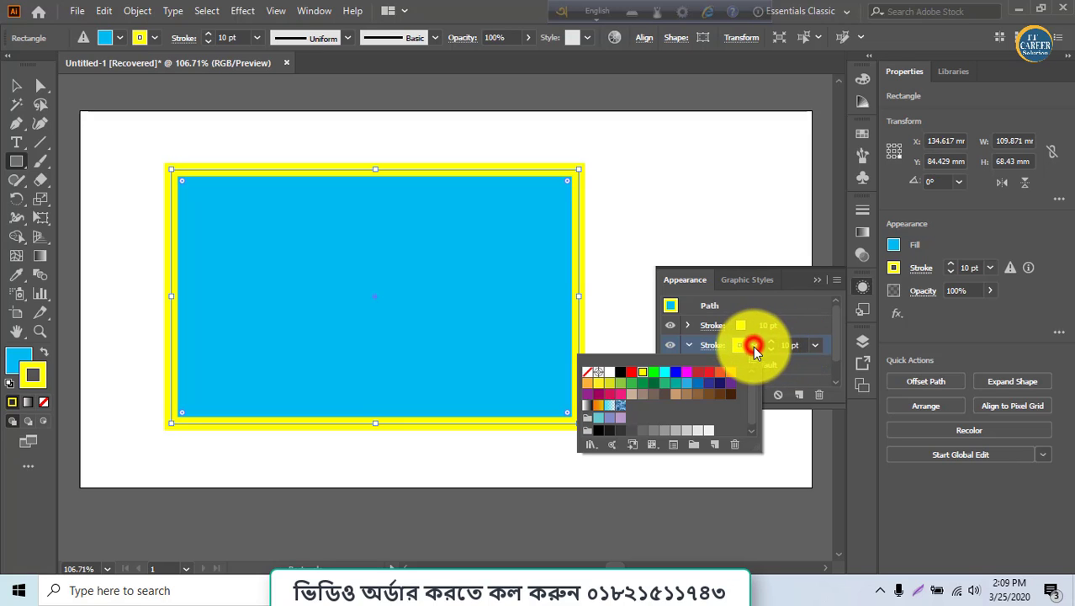
pyautogui.click(693, 372)
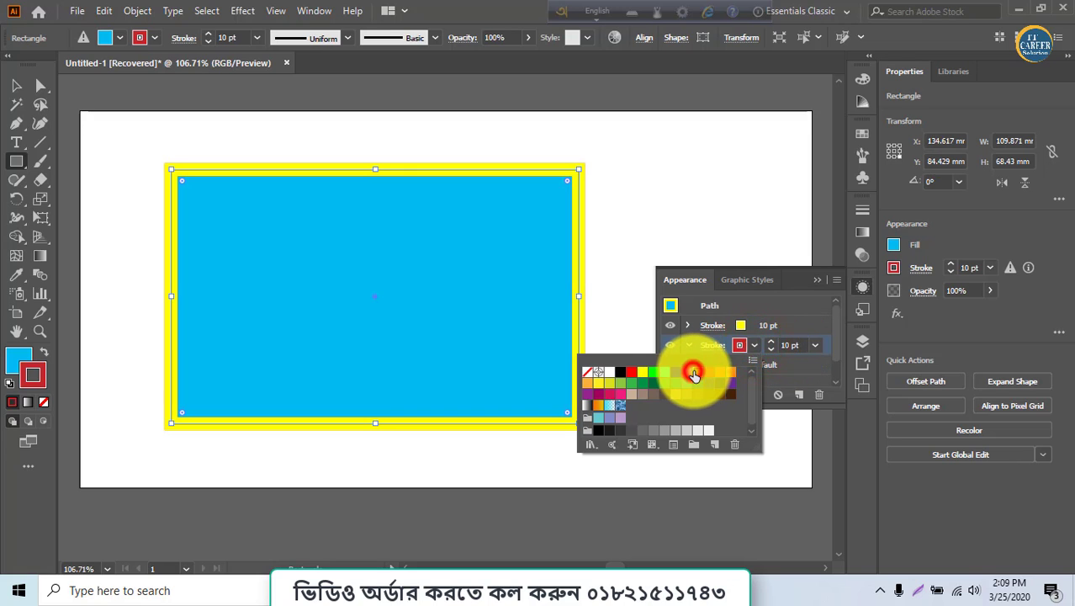
# - Set the weight of the rectangle's red stroke to 20 pt
pyautogui.click(791, 347)
pyautogui.click(792, 345)
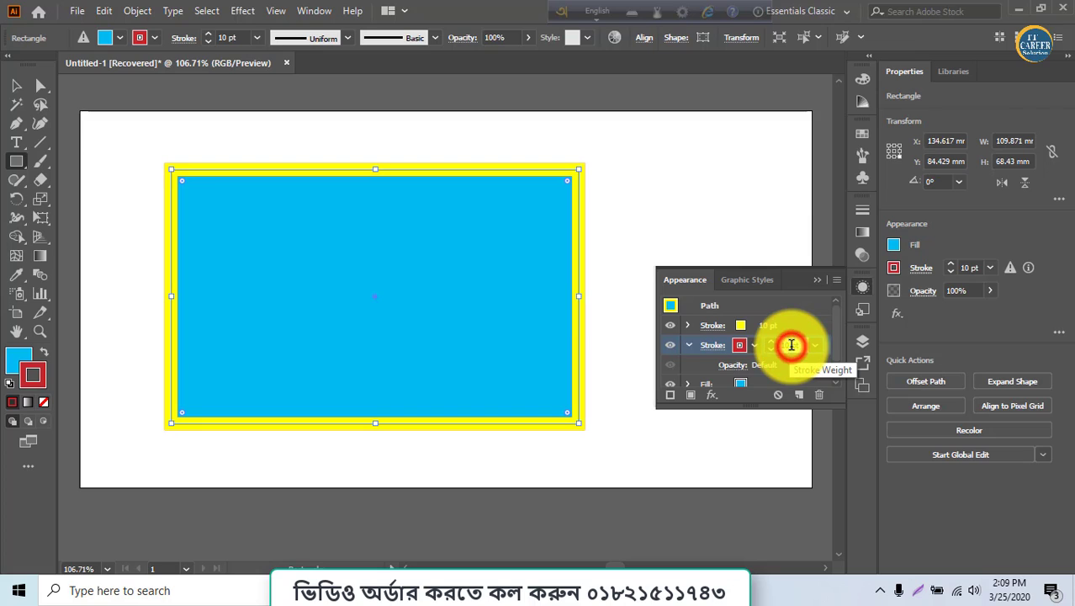
pyautogui.click(788, 345)
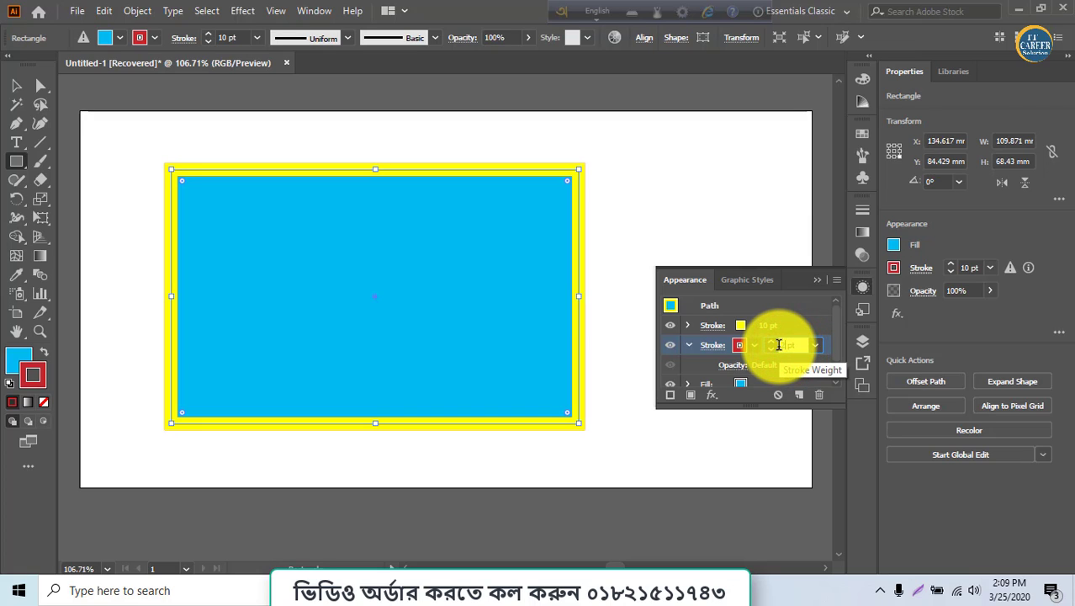
pyautogui.write('20')
pyautogui.press('Return')
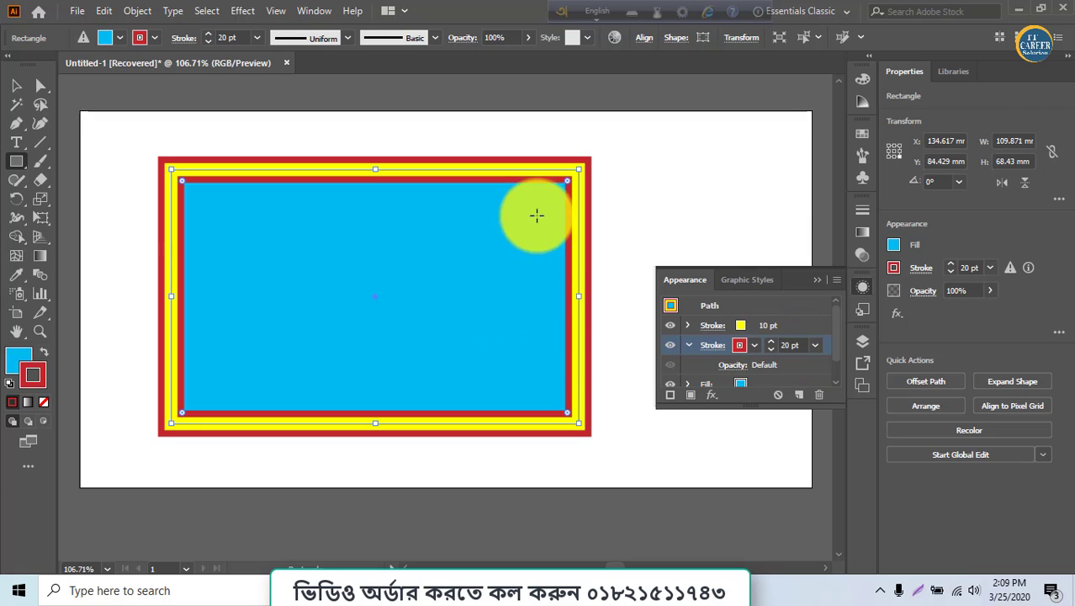
# - Duplicate the rectangle's red stroke and set the weight of the lower copy to 30 pt
pyautogui.click(802, 392)
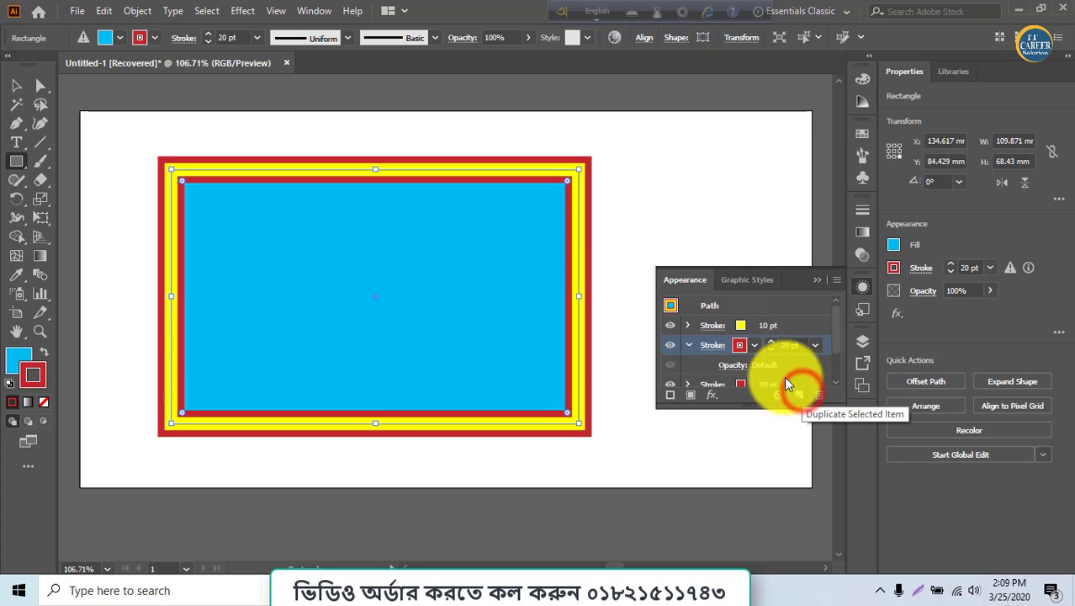
pyautogui.scroll(-2, 748, 370)
pyautogui.click(754, 340)
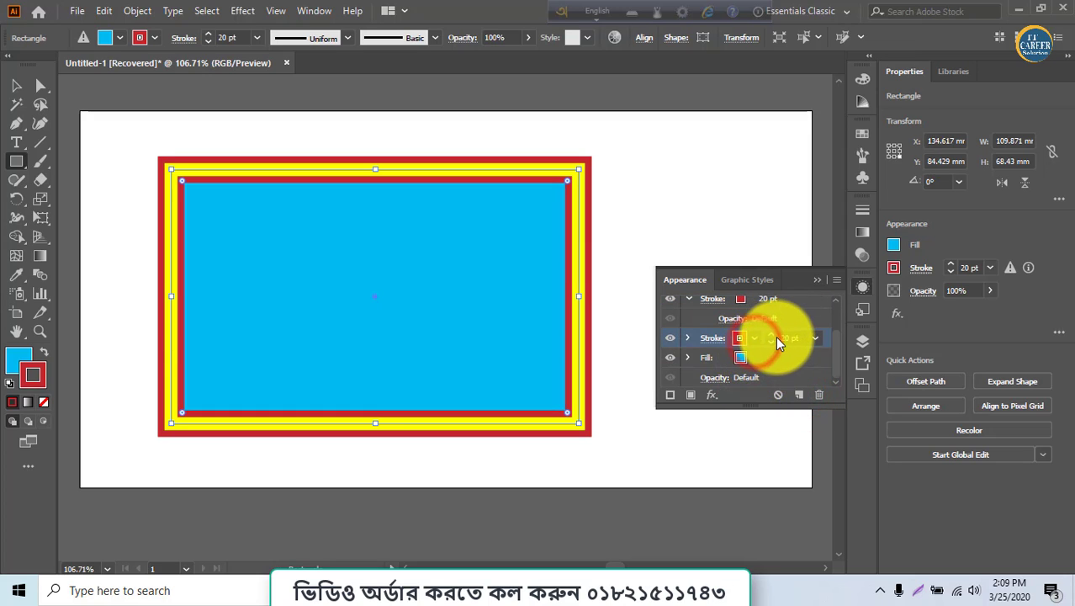
pyautogui.click(763, 334)
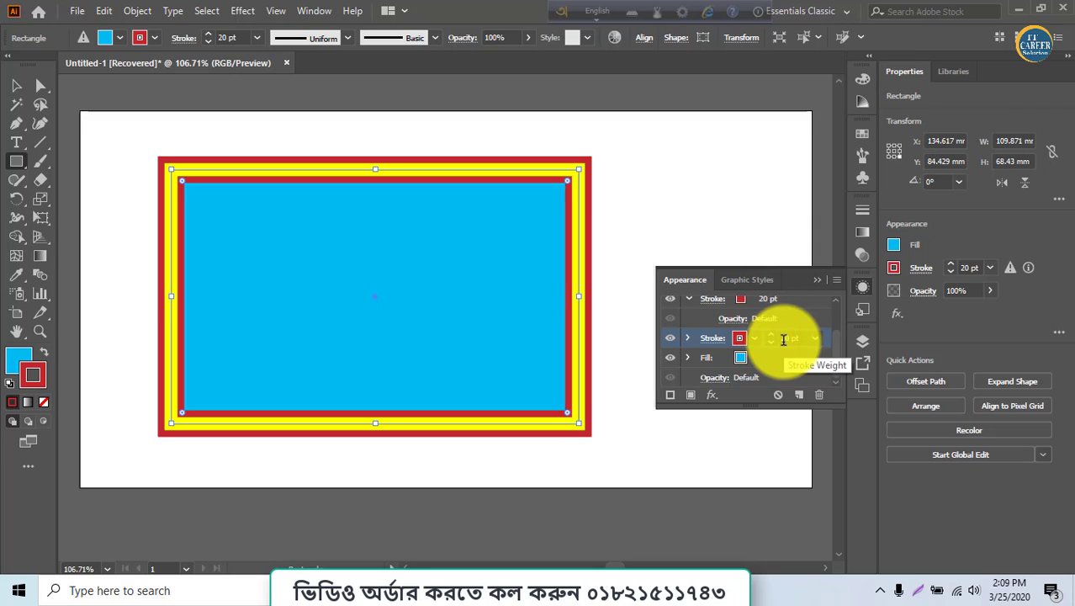
pyautogui.moveTo(785, 339); pyautogui.dragTo(777, 338)
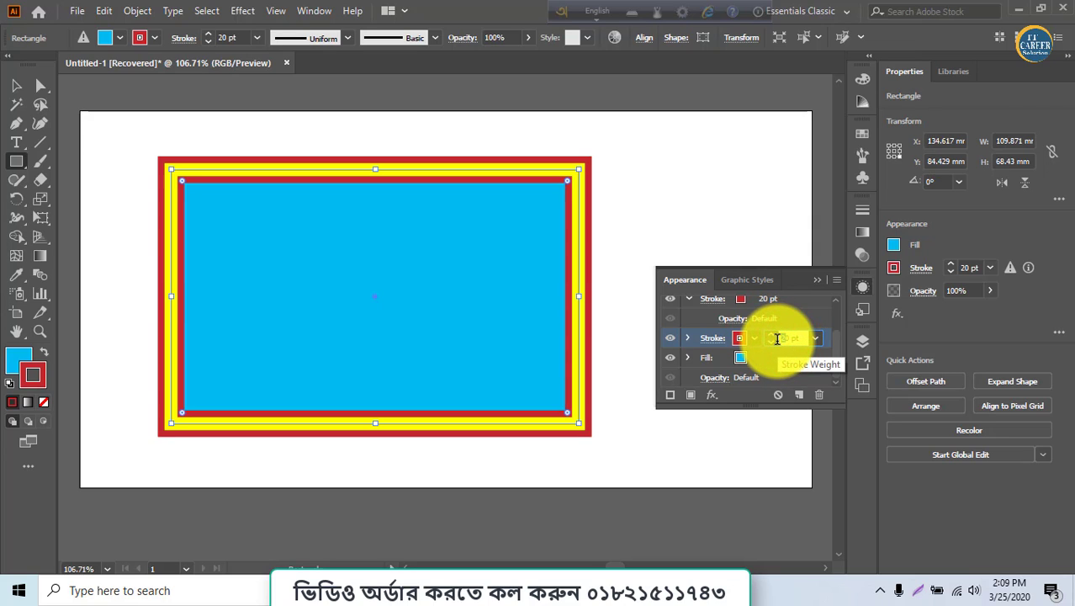
pyautogui.write('3')
# - Recolor the rectangle's 30 pt stroke to bright green
pyautogui.click(751, 338)
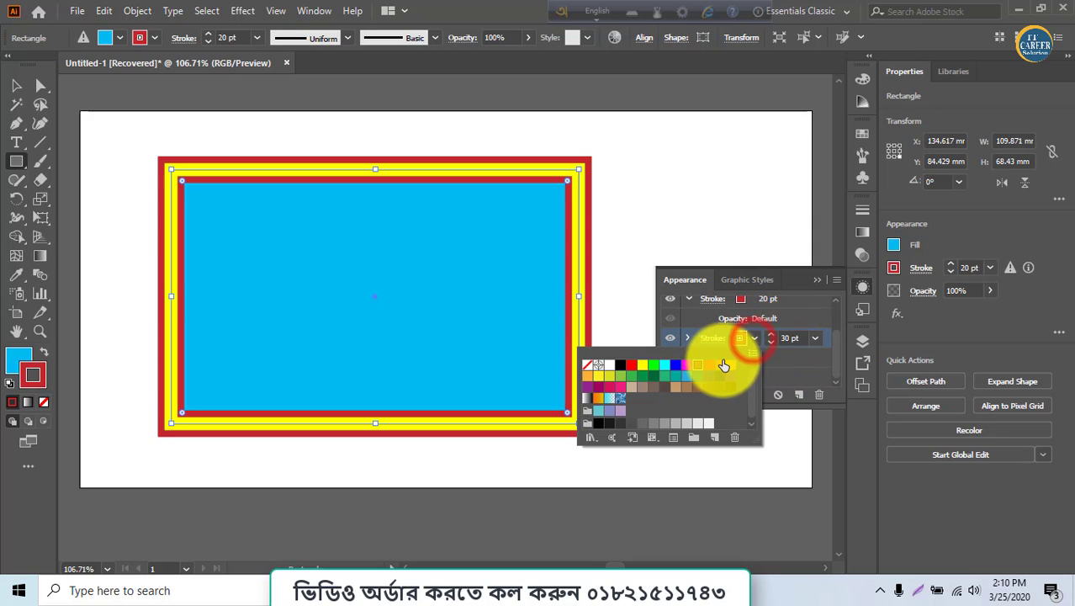
pyautogui.click(654, 364)
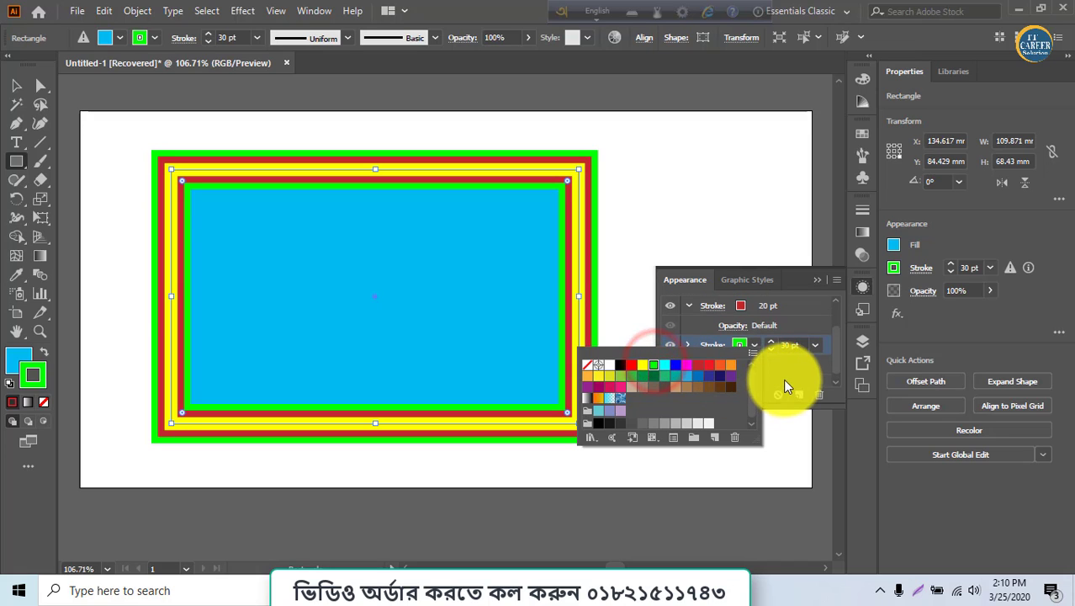
pyautogui.click(803, 369)
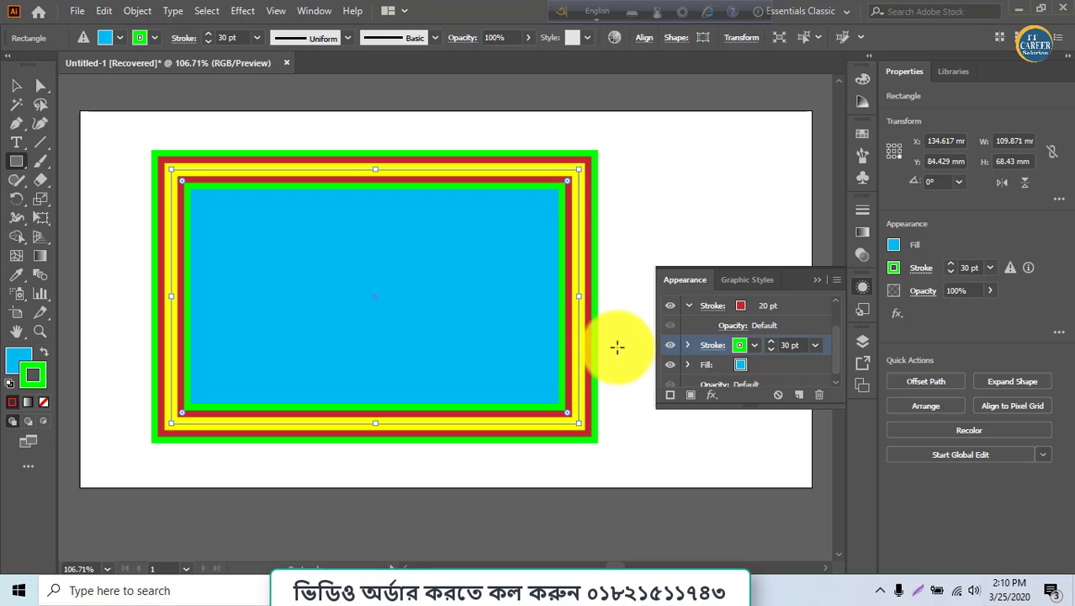
# - Add a new fill above the rectangle's 30 pt green stroke and color it RGB Green
pyautogui.click(695, 399)
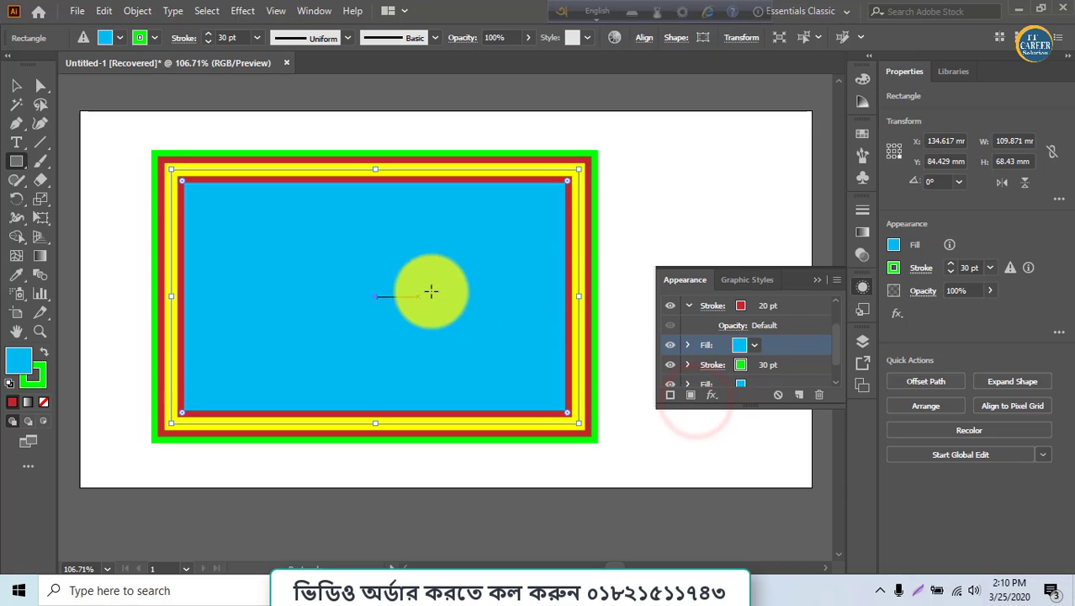
pyautogui.click(755, 345)
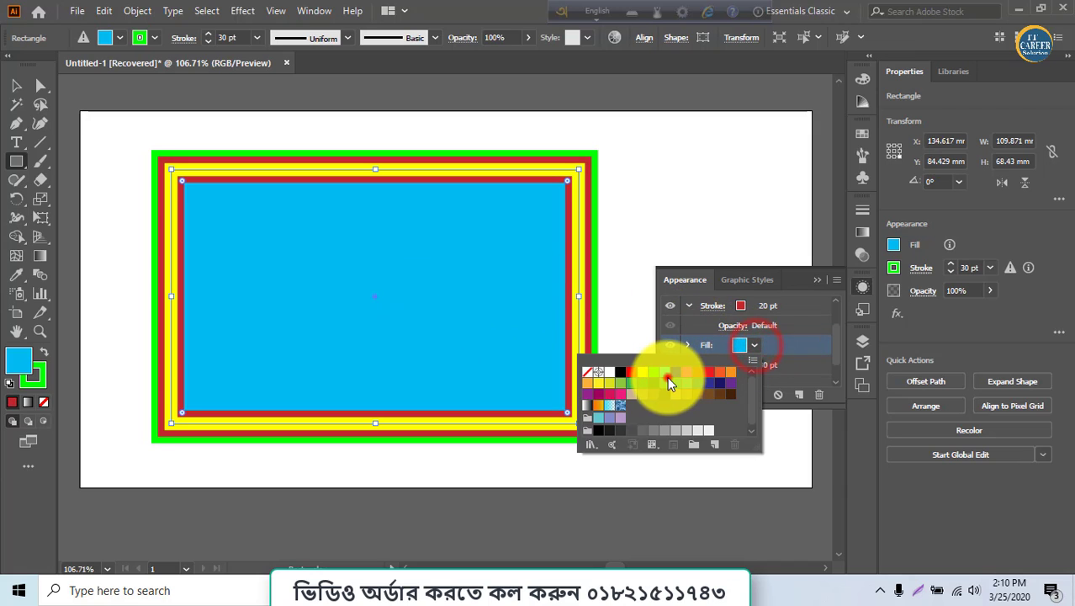
pyautogui.click(657, 376)
pyautogui.click(661, 373)
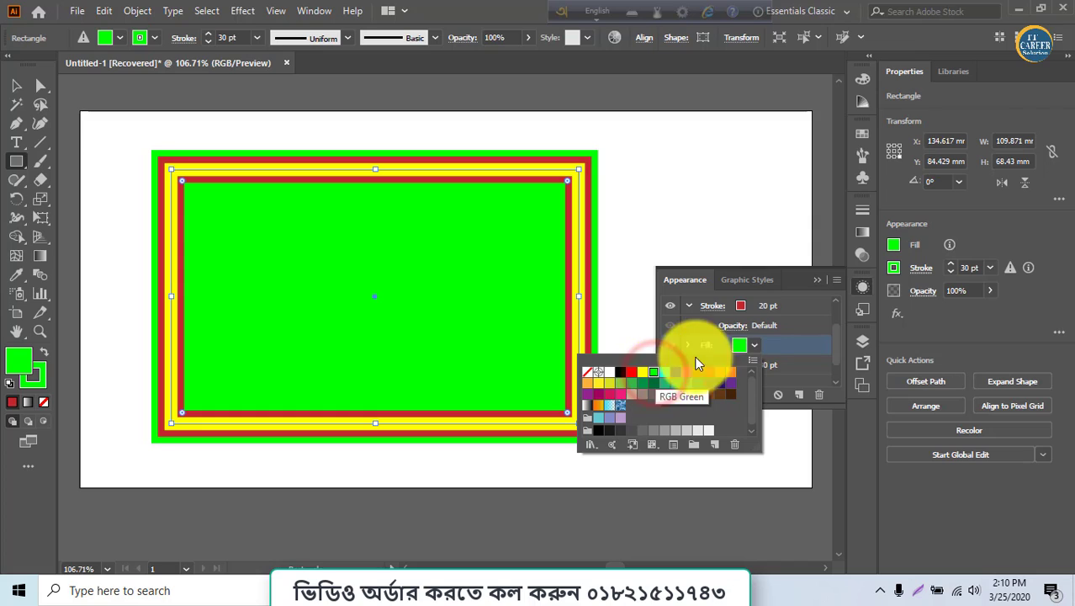
pyautogui.click(776, 347)
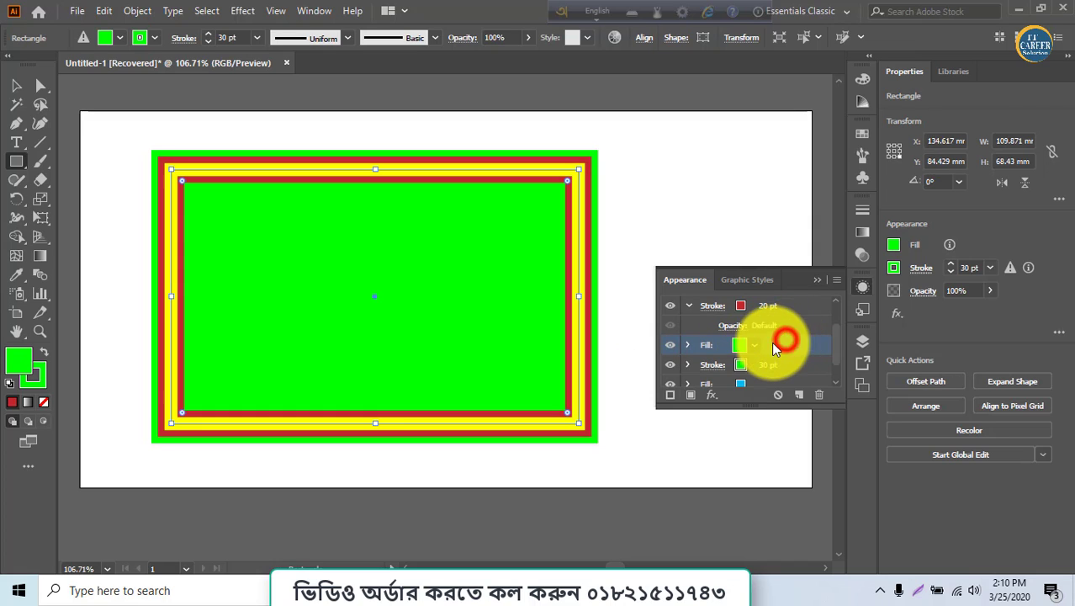
# - Clear the rectangle's entire appearance, and undo the clearing
pyautogui.click(778, 394)
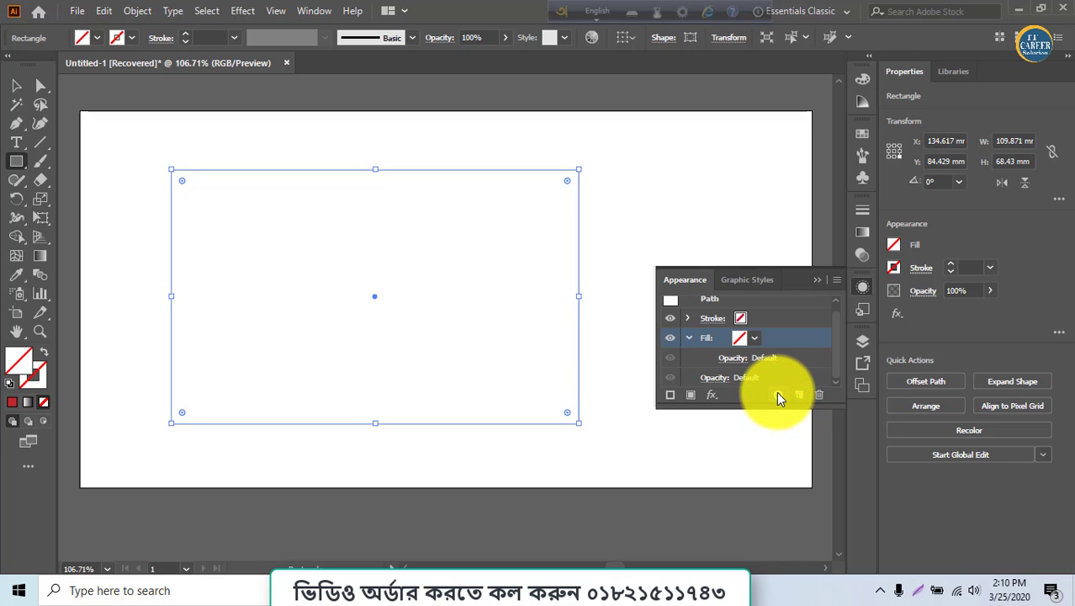
pyautogui.hotkey('ctrl', 'z')
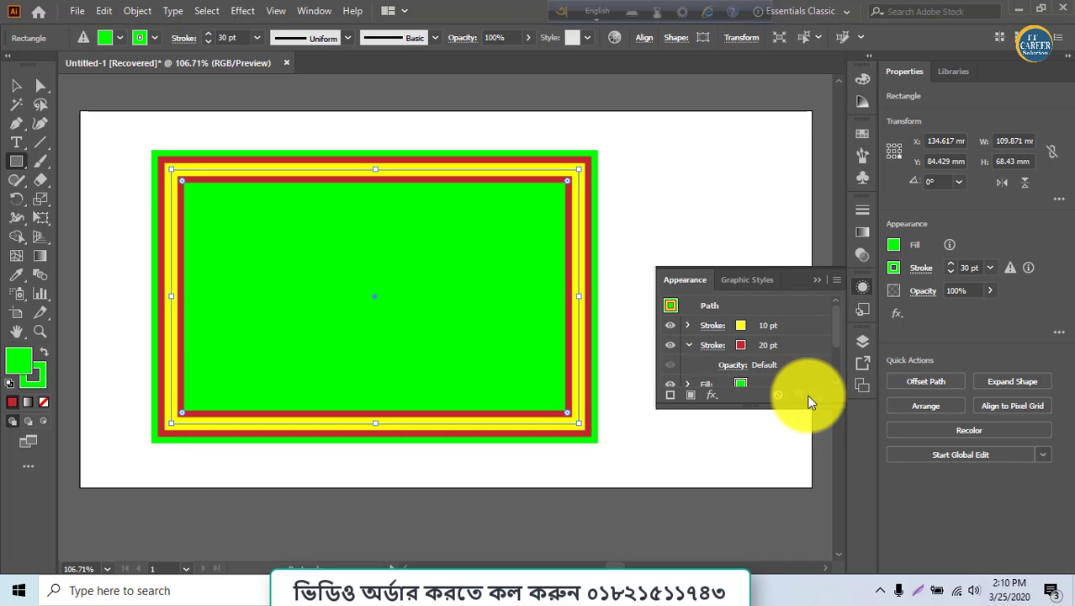
# - Delete the rectangle's red 20 pt stroke and reduce the yellow stroke's weight to 4 pt
pyautogui.click(781, 346)
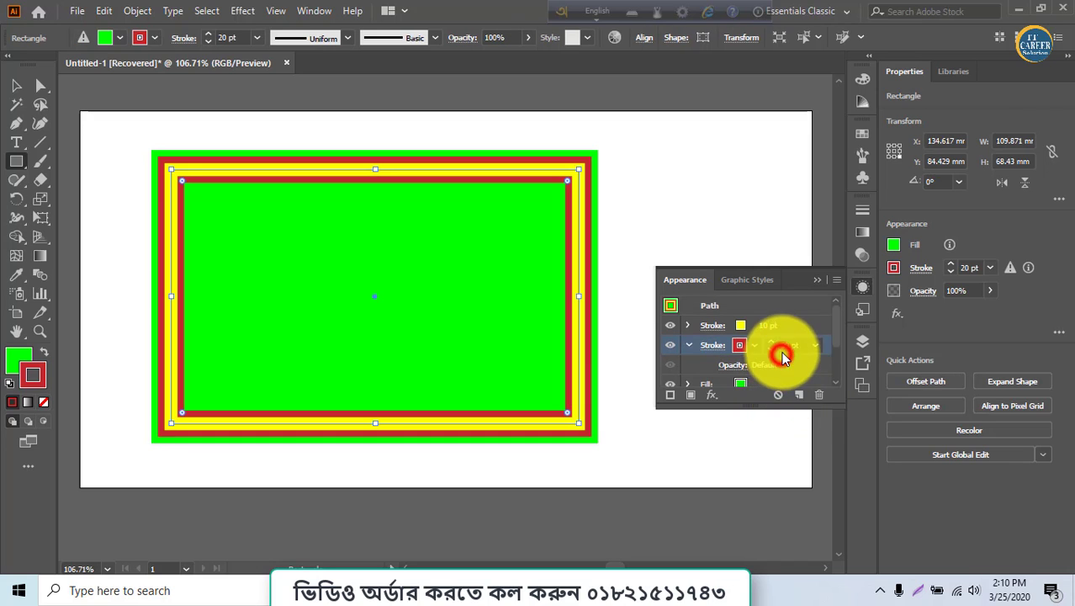
pyautogui.click(813, 397)
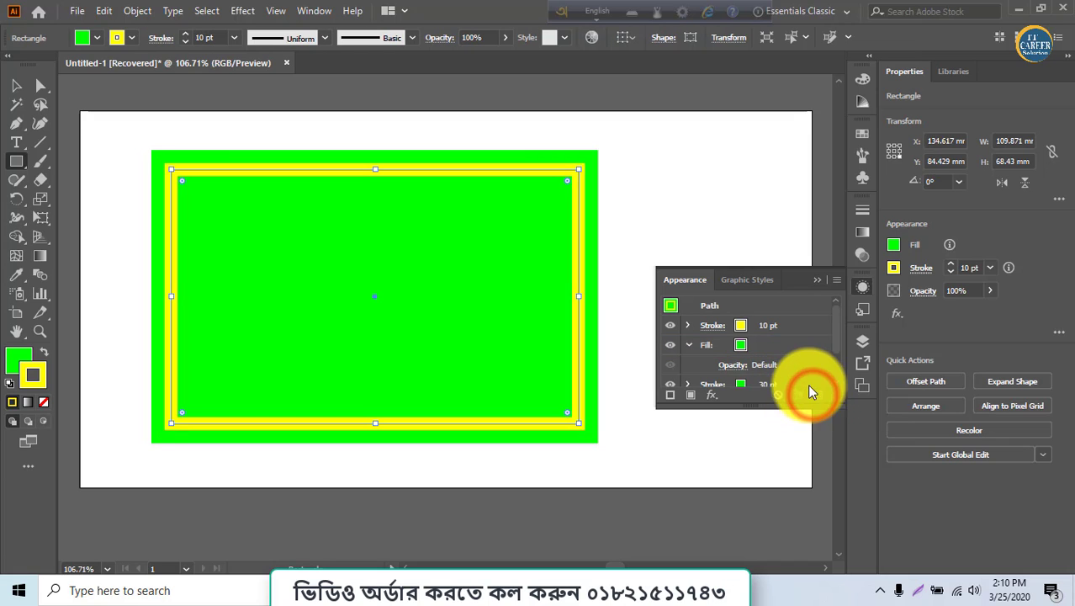
pyautogui.click(780, 329)
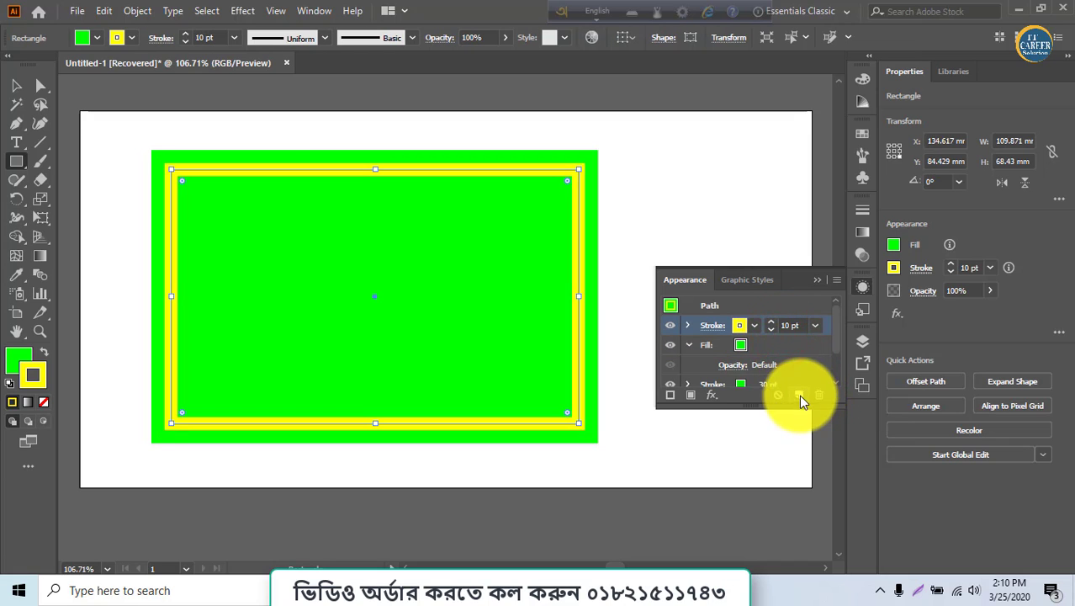
pyautogui.click(771, 329)
pyautogui.click(771, 329)
pyautogui.click(771, 329)
pyautogui.click(770, 329)
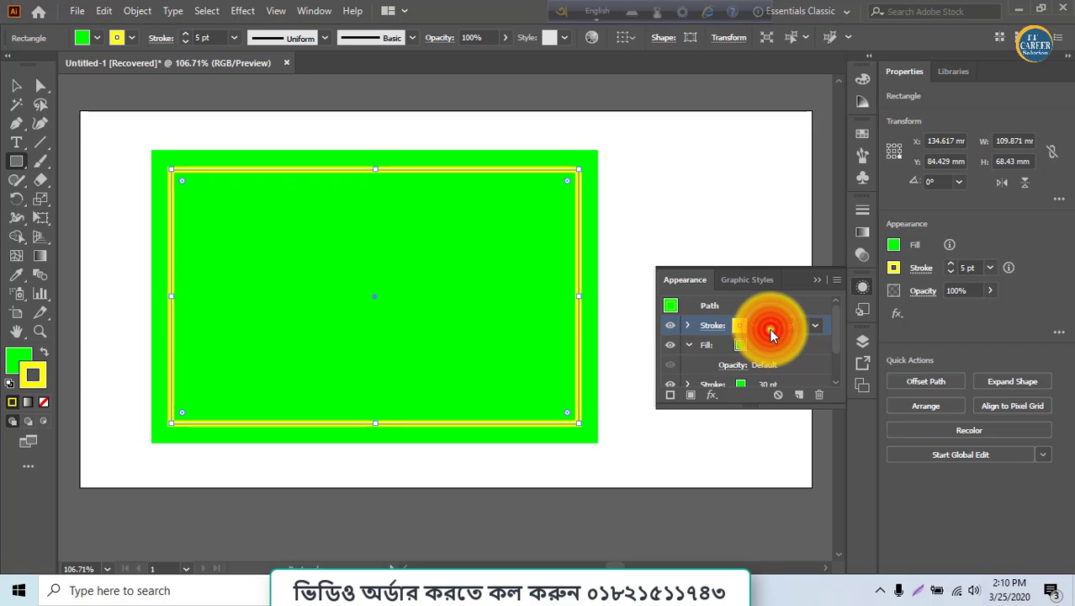
pyautogui.click(771, 329)
pyautogui.click(771, 329)
# - Recolor the rectangle's 4 pt stroke, trying green, black and mid gray before settling on very light gray
pyautogui.click(755, 325)
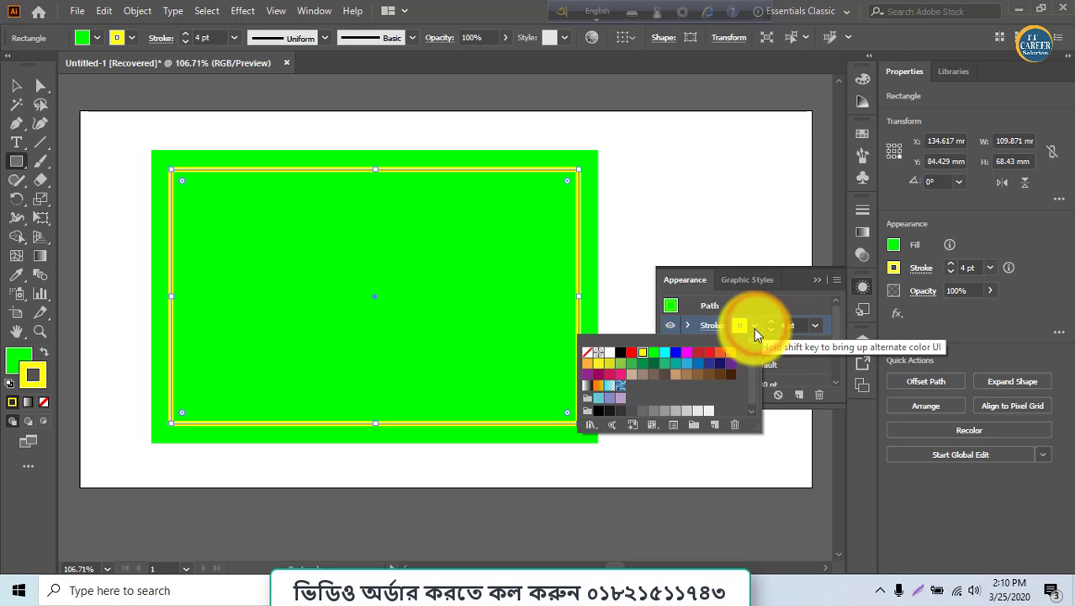
pyautogui.click(665, 363)
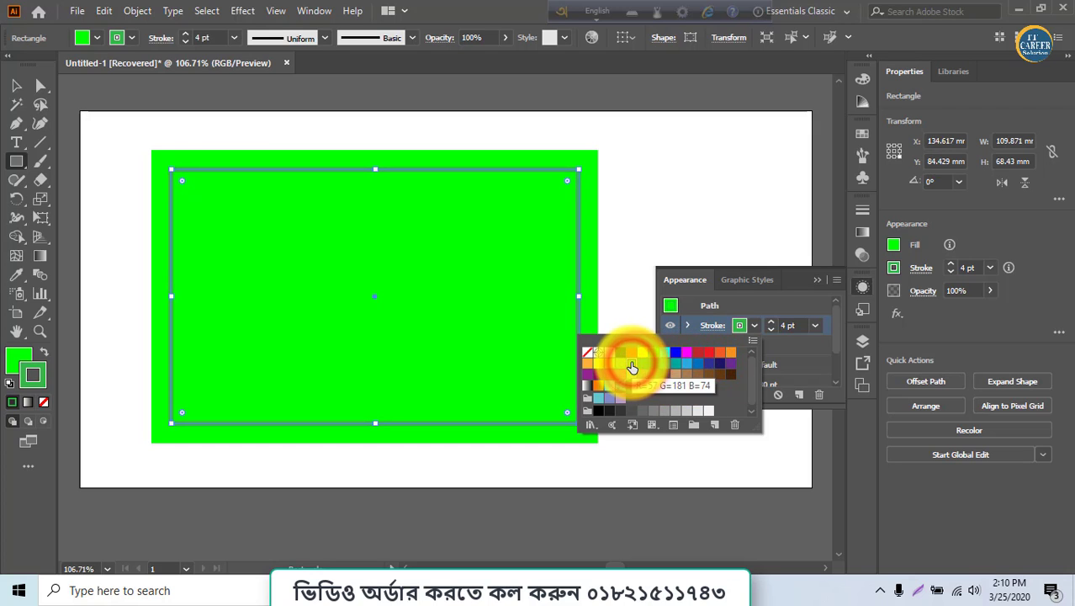
pyautogui.click(606, 412)
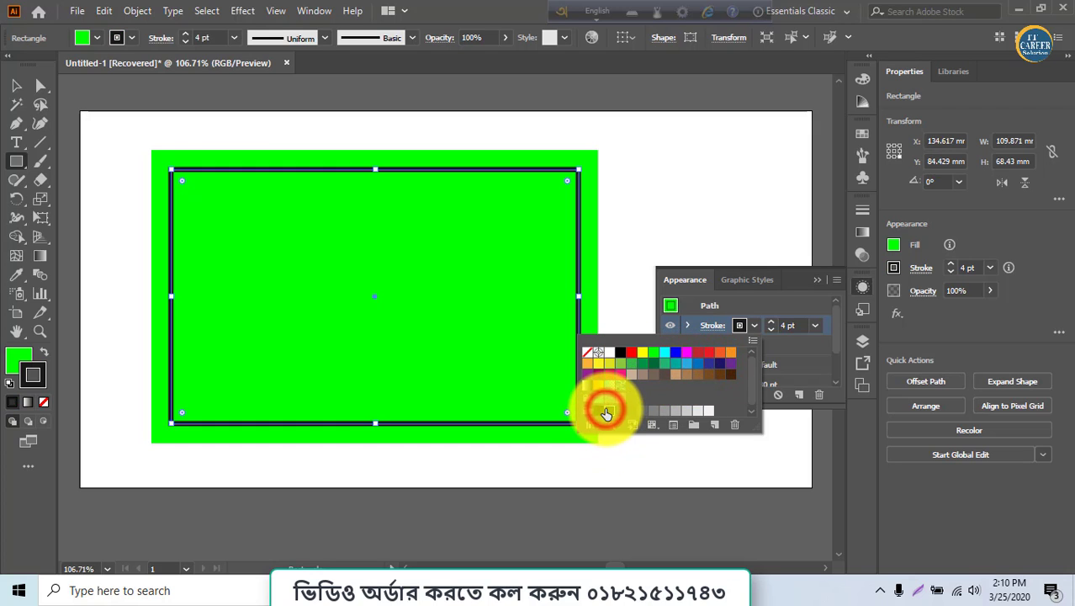
pyautogui.click(646, 410)
pyautogui.click(675, 411)
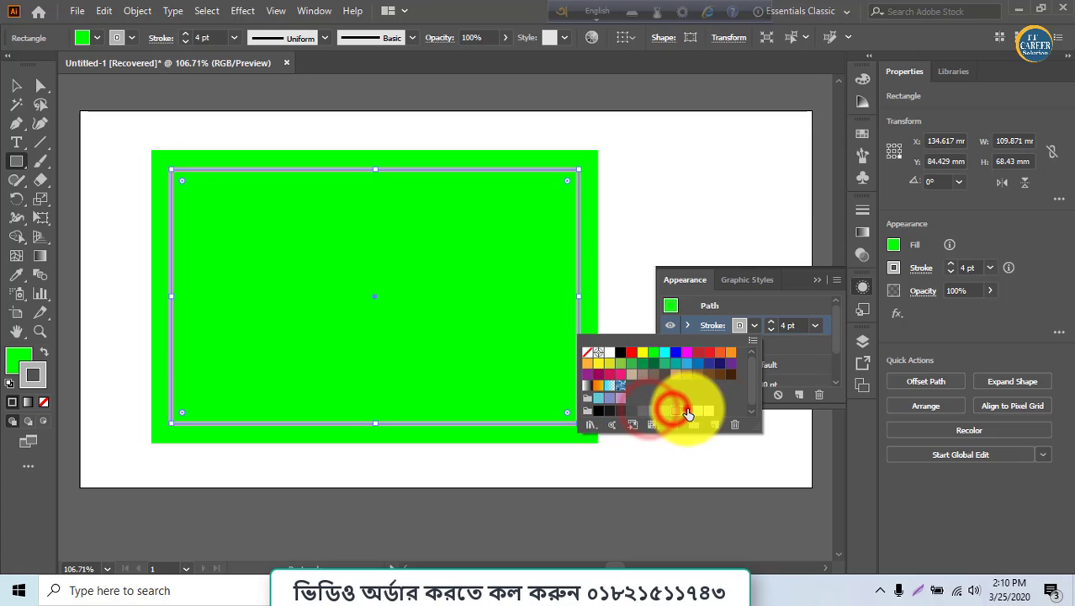
pyautogui.click(695, 411)
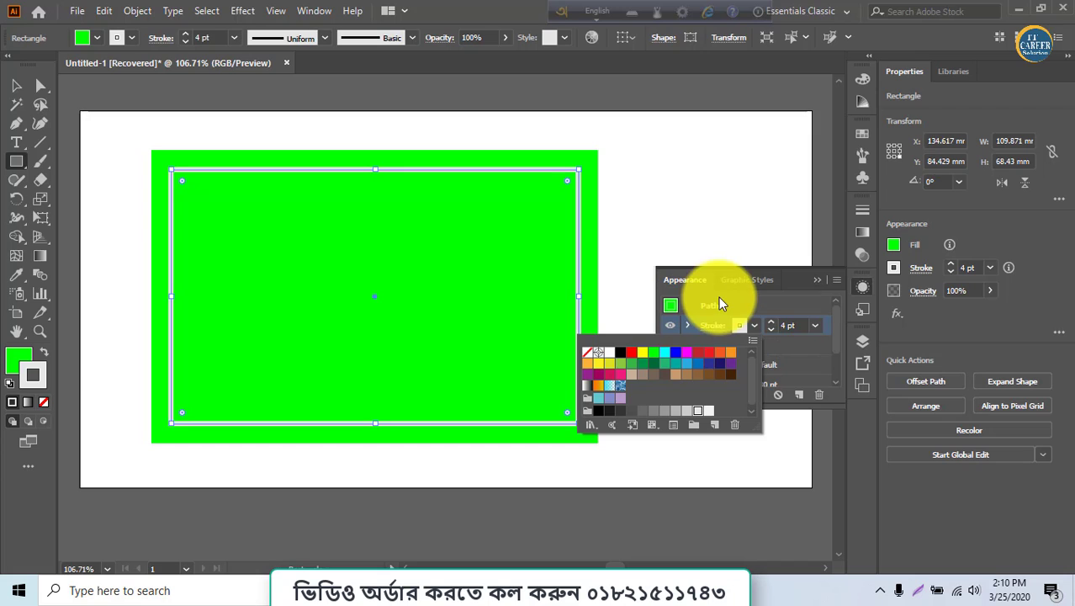
pyautogui.click(17, 88)
pyautogui.moveTo(294, 310); pyautogui.dragTo(313, 339)
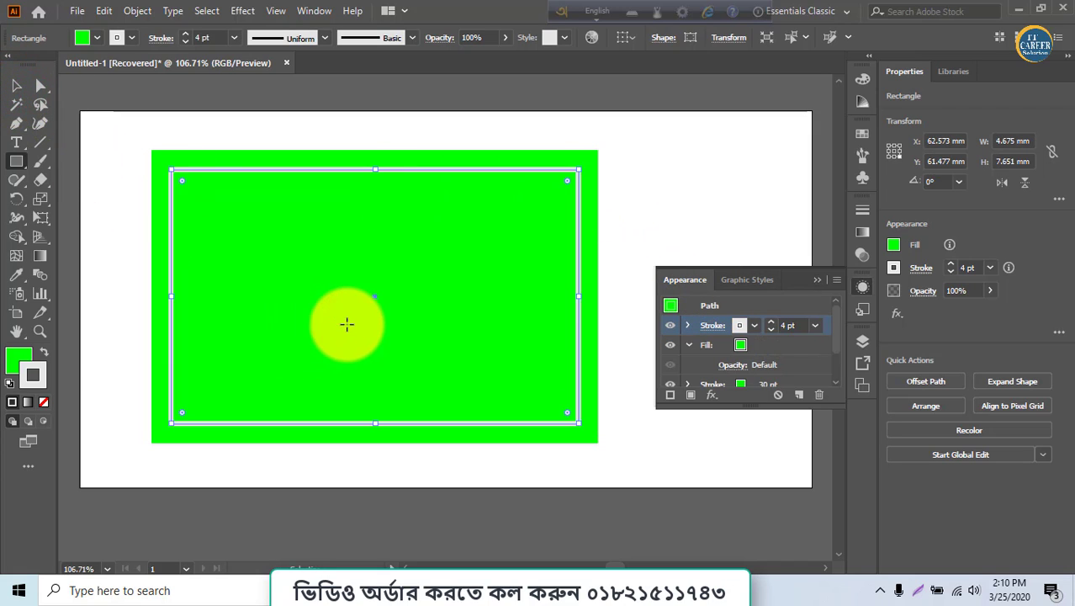
# - Try preset graphic styles on the rectangle: blue swirl pattern, green 3D, magenta 3D block, and finally the white shadowed style
pyautogui.click(733, 280)
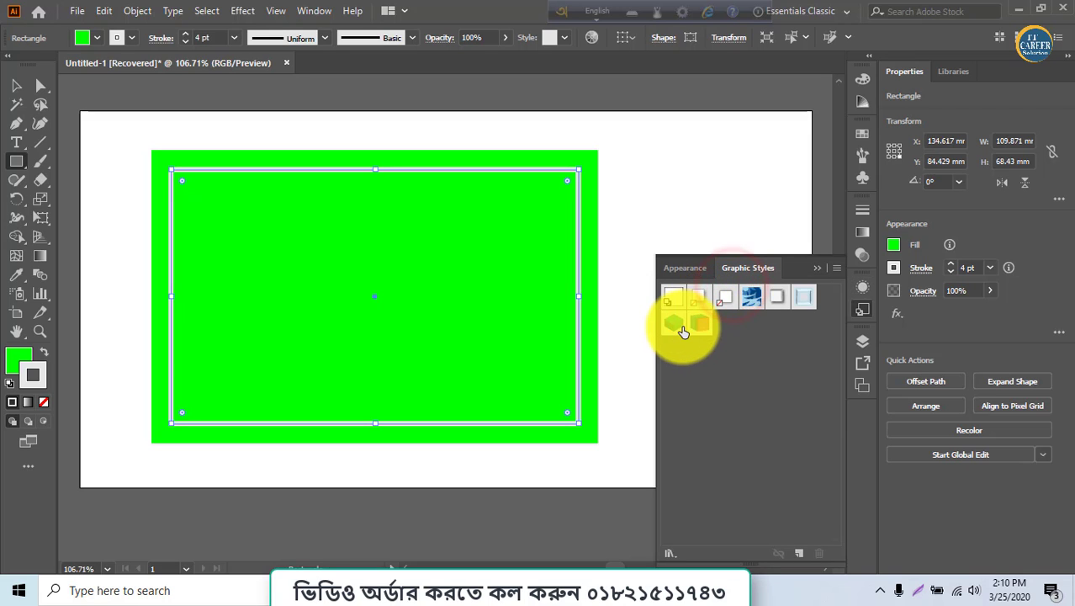
pyautogui.click(748, 300)
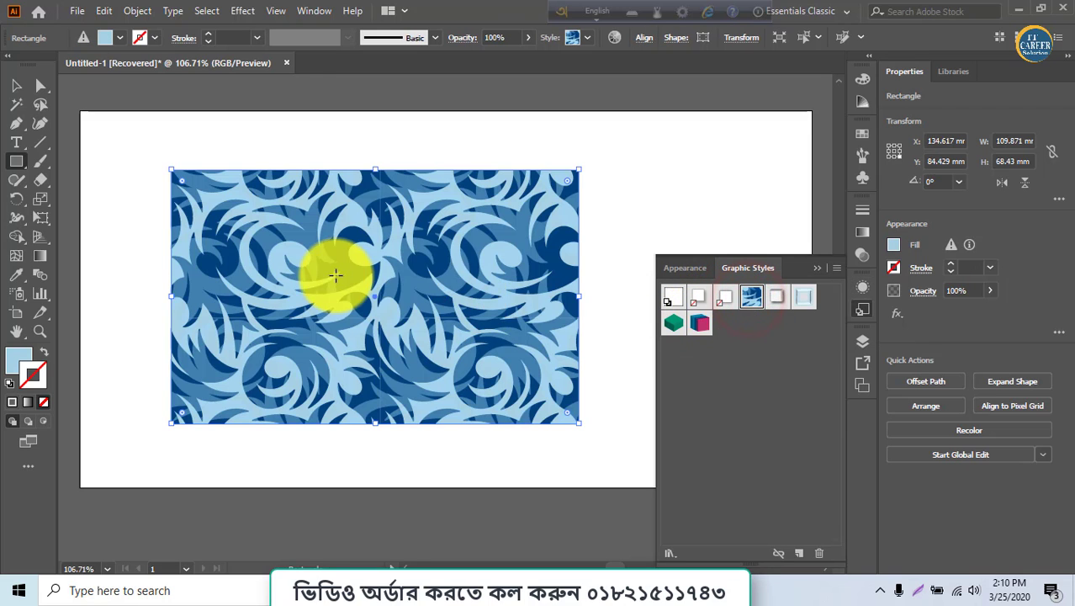
pyautogui.click(673, 323)
pyautogui.click(701, 326)
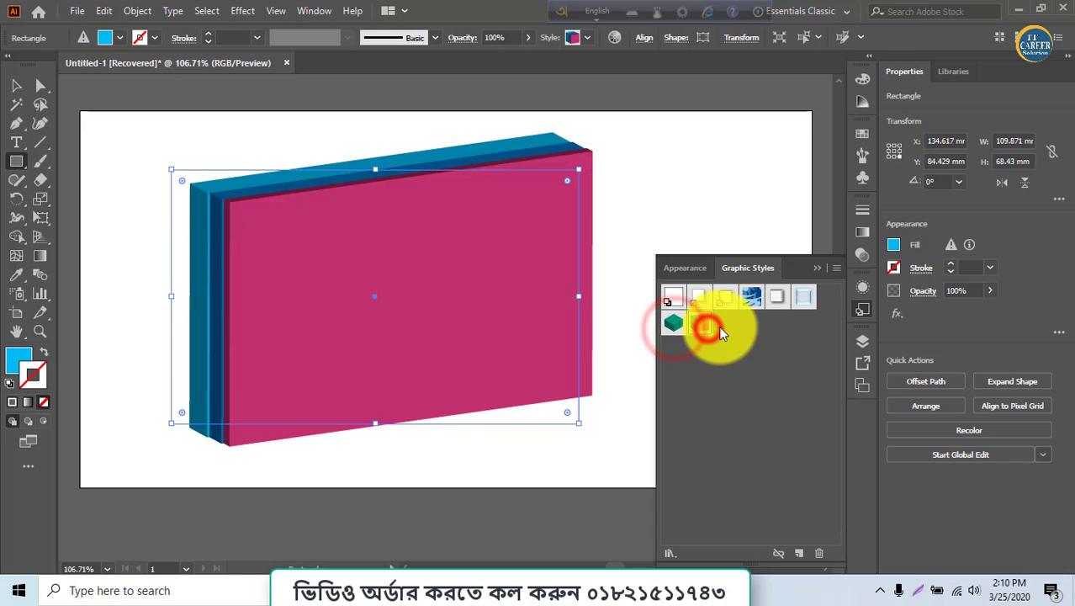
pyautogui.click(778, 296)
# - Load the 3D Effects graphic style library and try its styles on the rectangle, ending with the red warped block
pyautogui.click(670, 553)
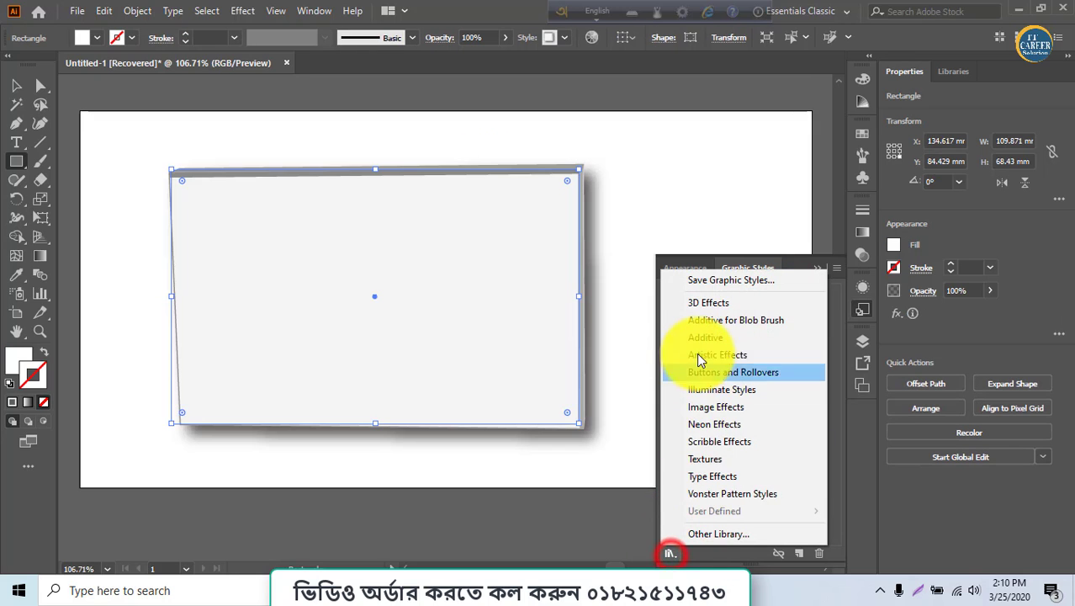
pyautogui.click(703, 304)
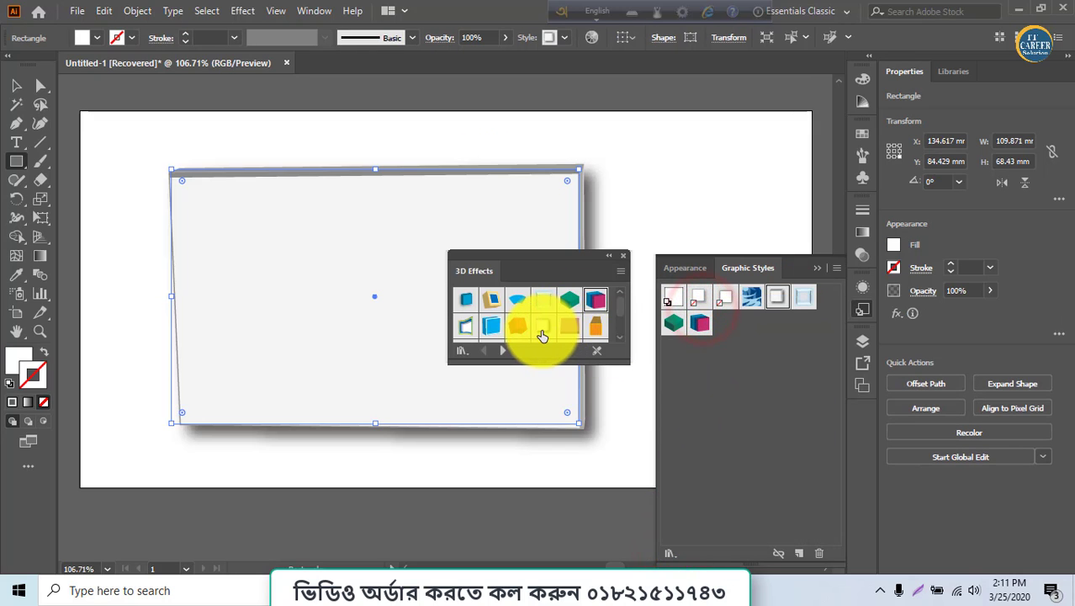
pyautogui.click(518, 330)
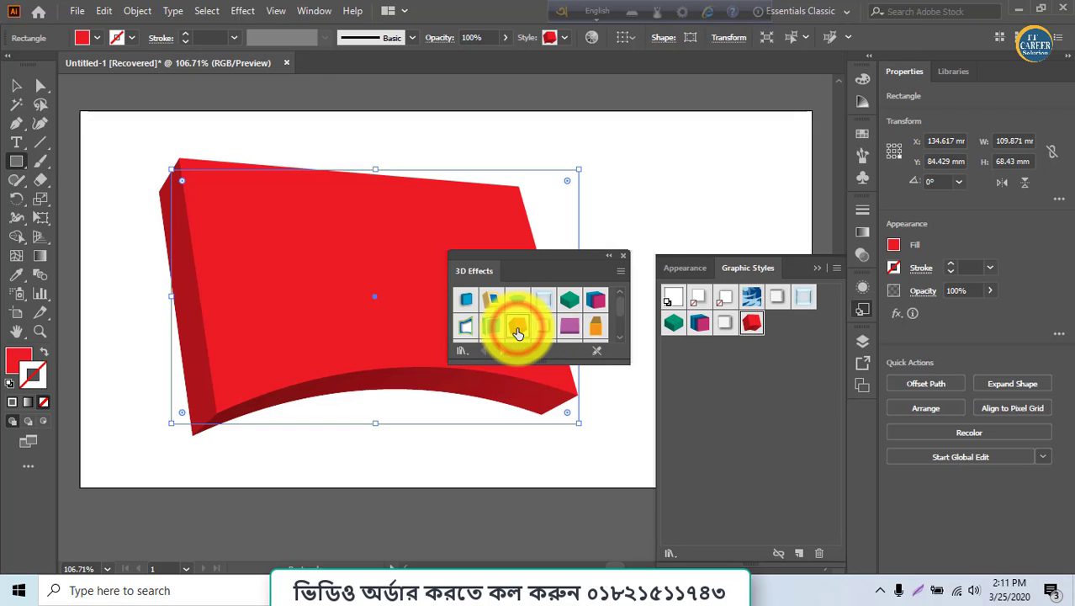
pyautogui.click(491, 327)
pyautogui.click(491, 326)
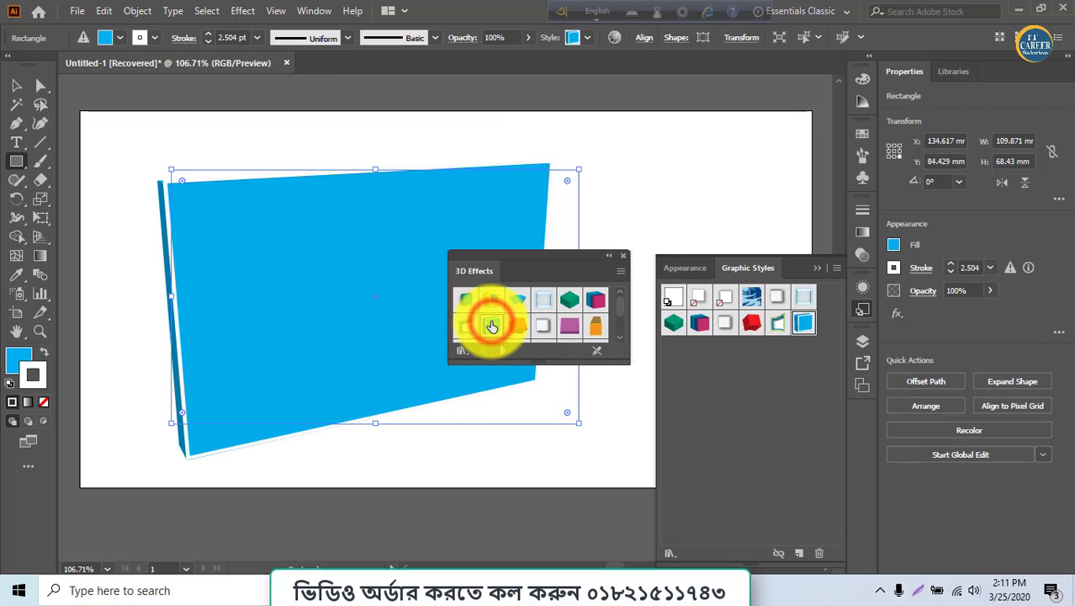
pyautogui.click(517, 326)
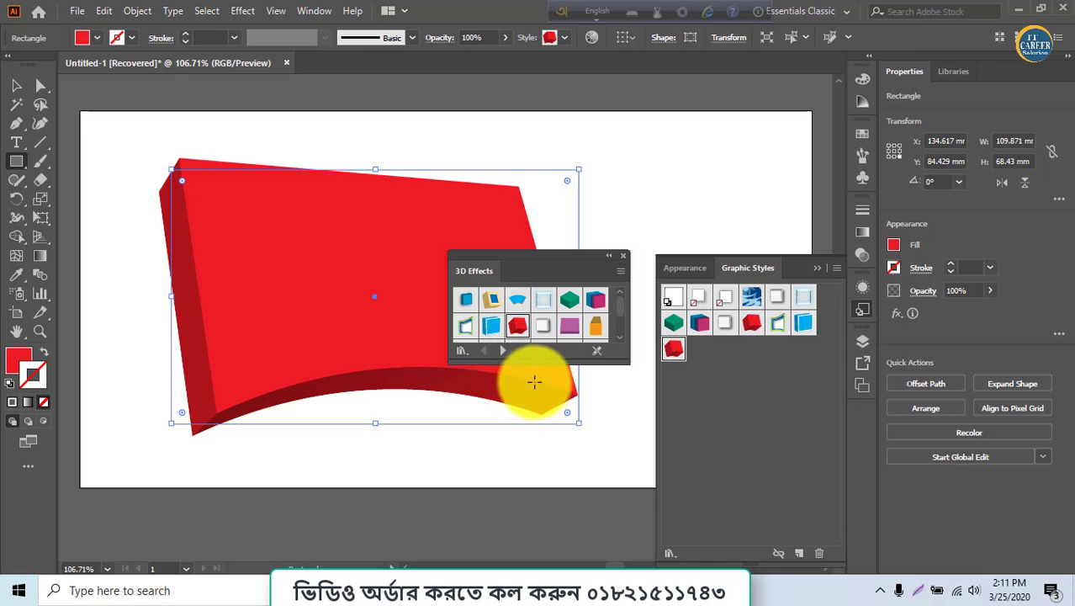
# - Load the Image Effects graphic style library and try its styles on the rectangle, ending with the teal one with a cast shadow
pyautogui.click(671, 553)
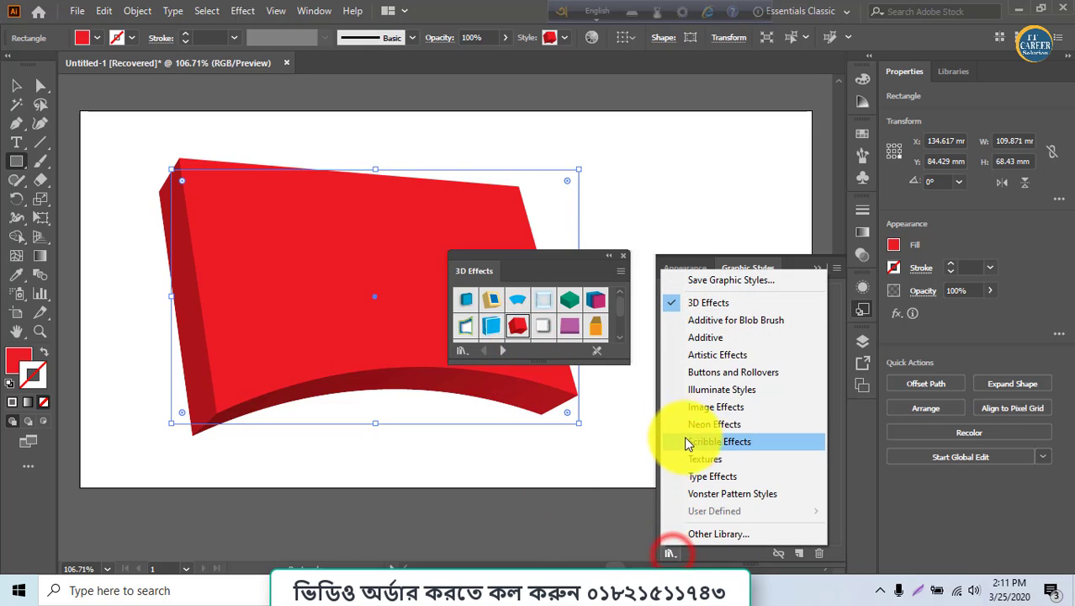
pyautogui.click(692, 406)
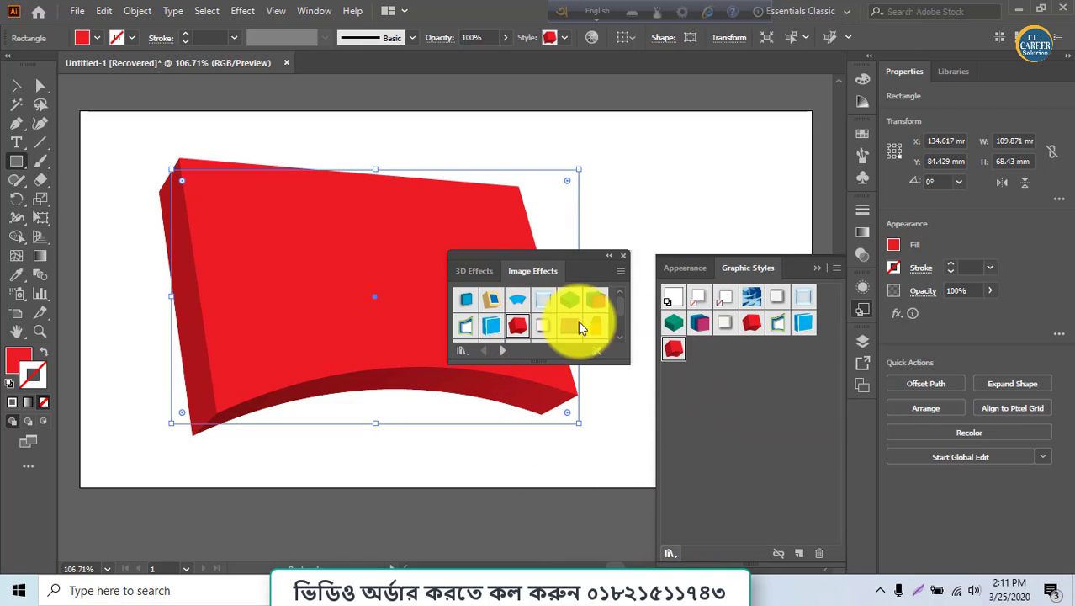
pyautogui.click(546, 313)
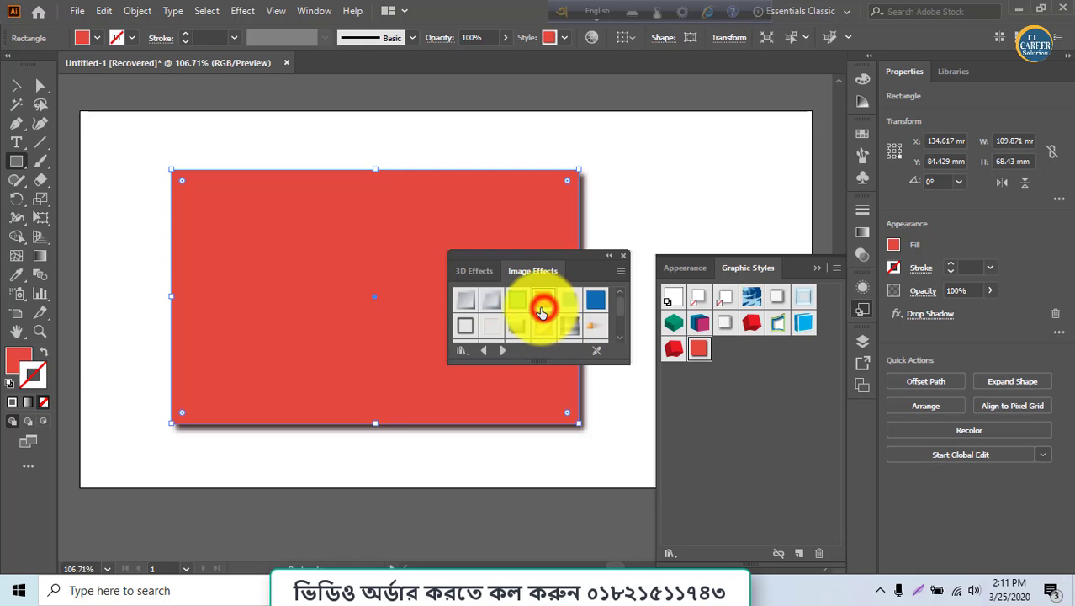
pyautogui.click(519, 327)
pyautogui.click(493, 301)
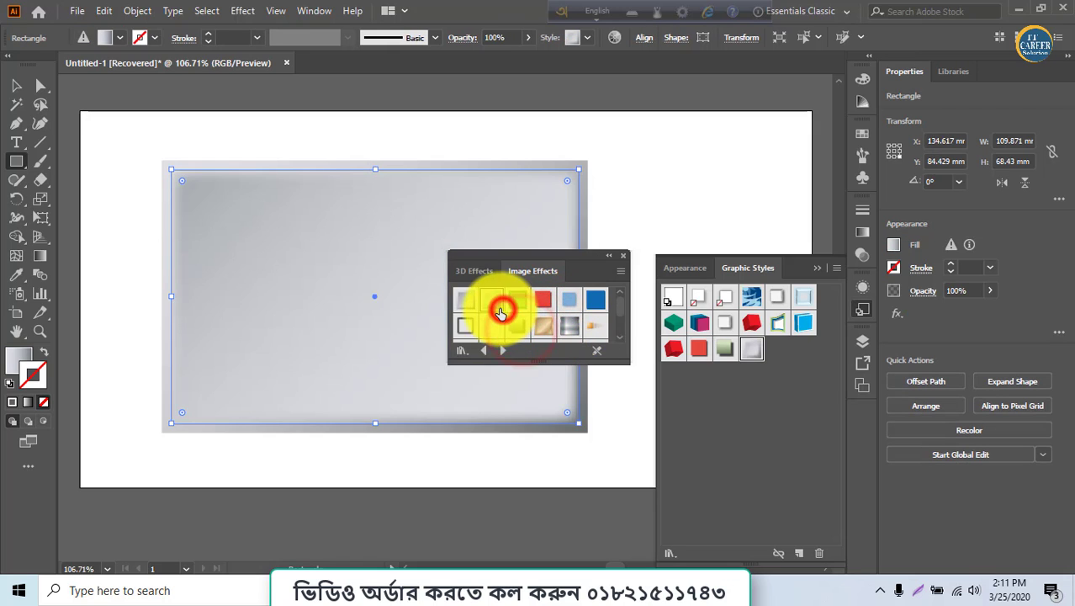
pyautogui.click(466, 326)
pyautogui.click(589, 313)
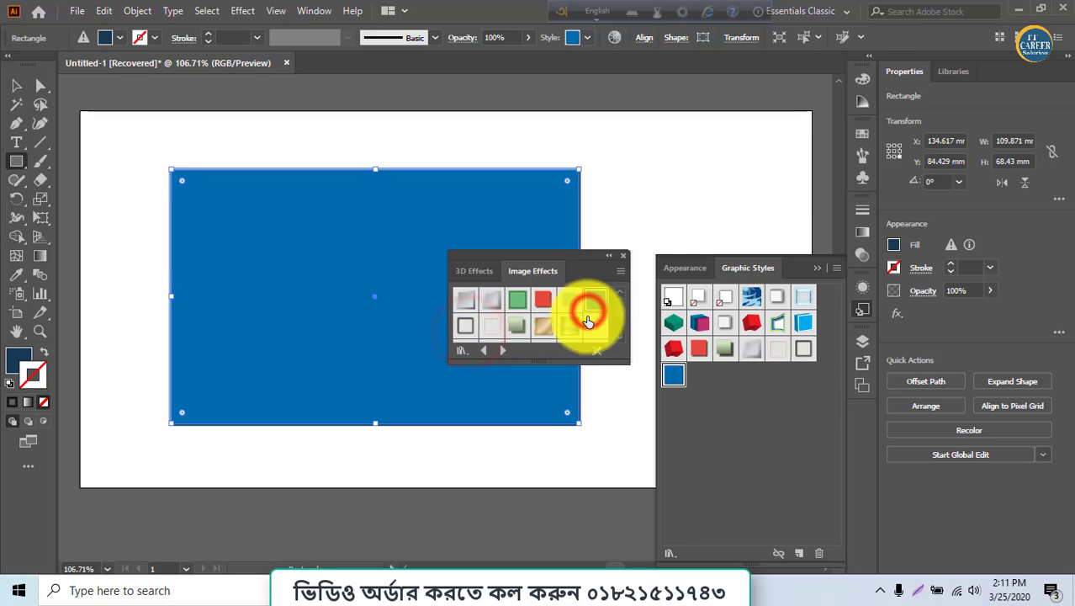
pyautogui.click(560, 335)
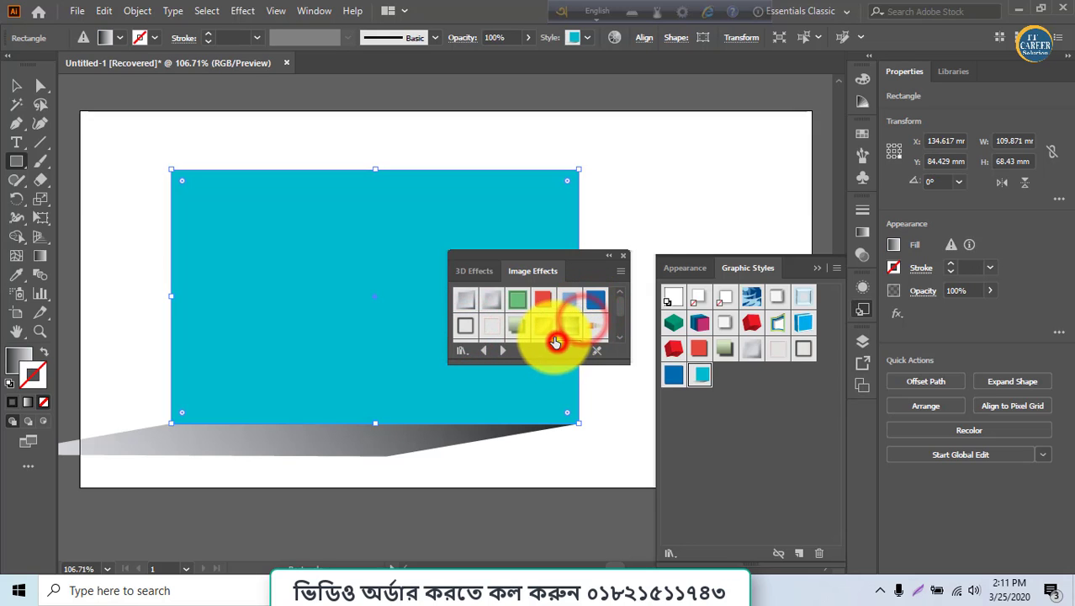
# - Load the Textures graphic style library and try its styles on the rectangle, ending with the beige canvas texture
pyautogui.click(671, 553)
pyautogui.click(700, 460)
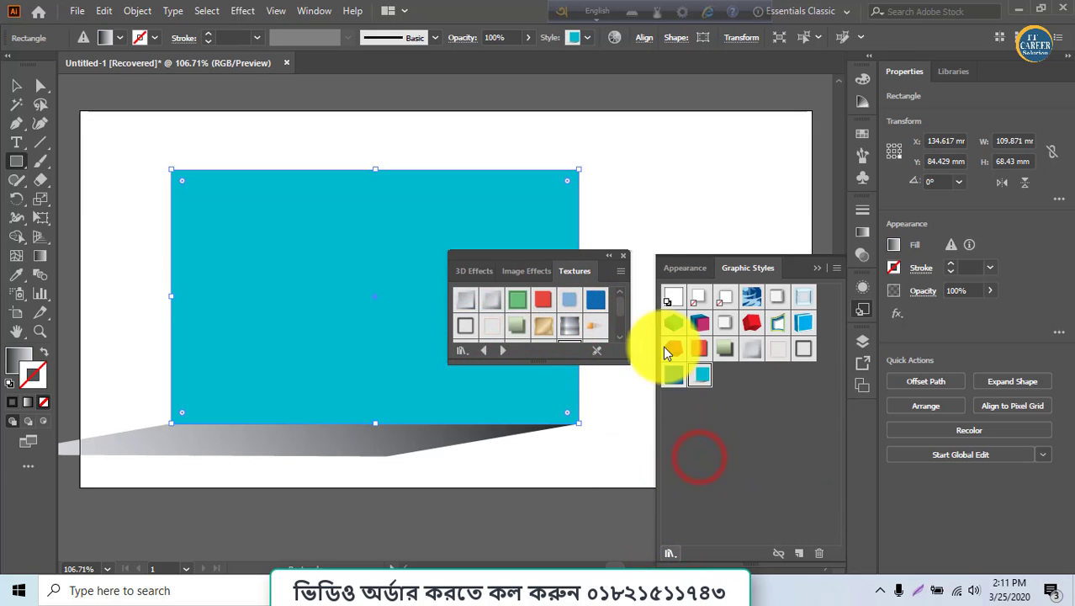
pyautogui.click(569, 330)
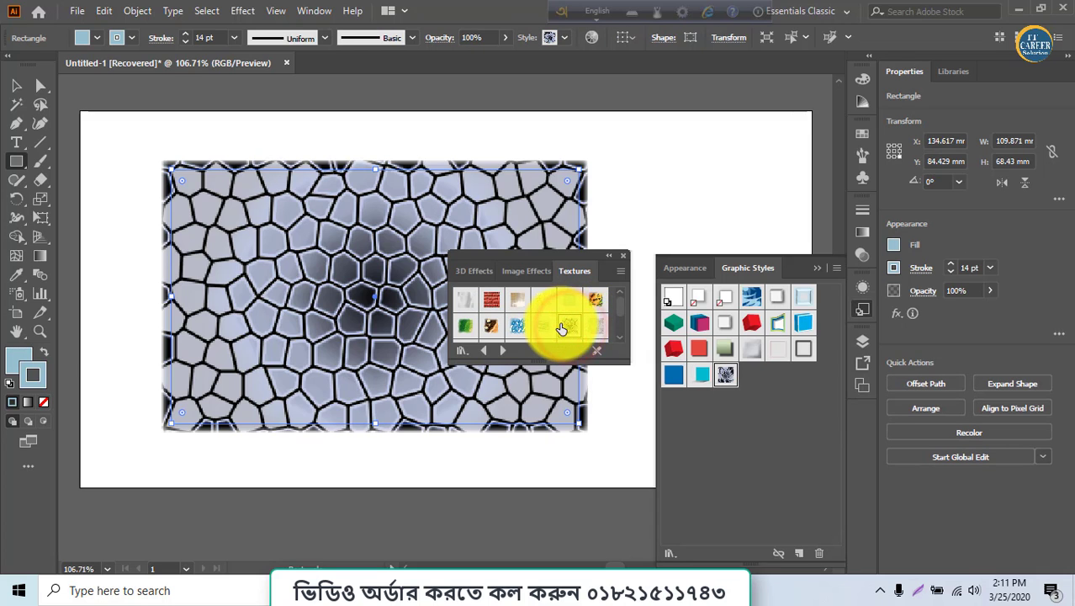
pyautogui.click(532, 315)
pyautogui.click(530, 317)
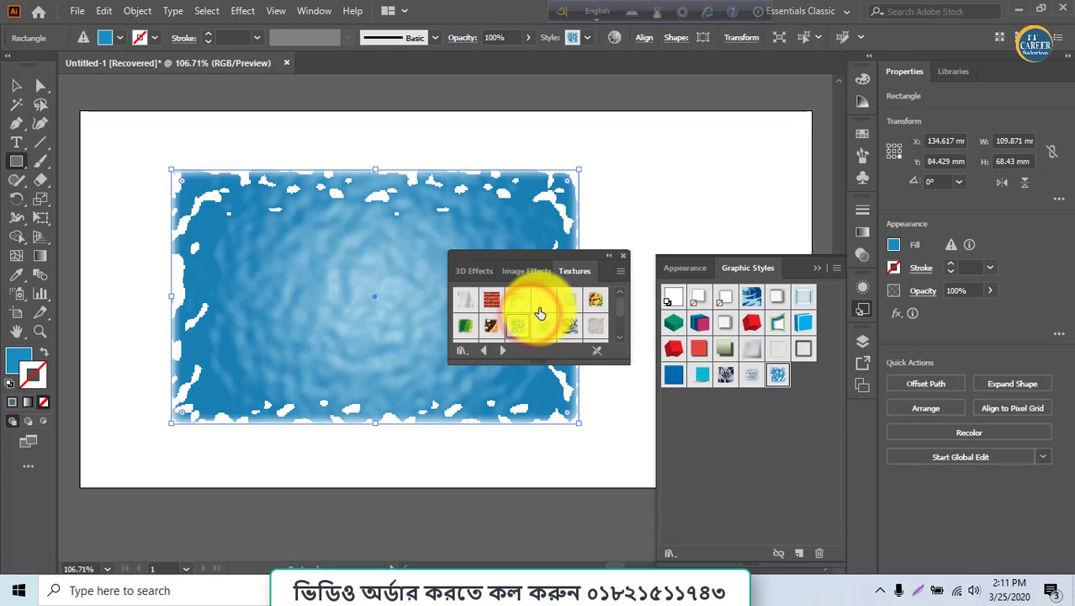
pyautogui.click(543, 310)
pyautogui.click(562, 303)
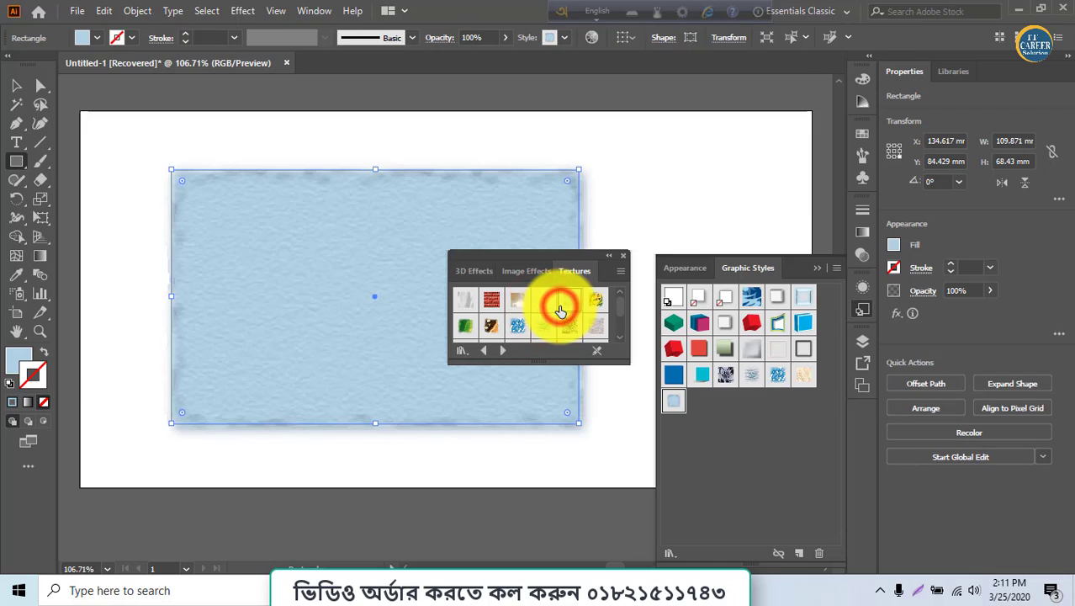
pyautogui.click(535, 311)
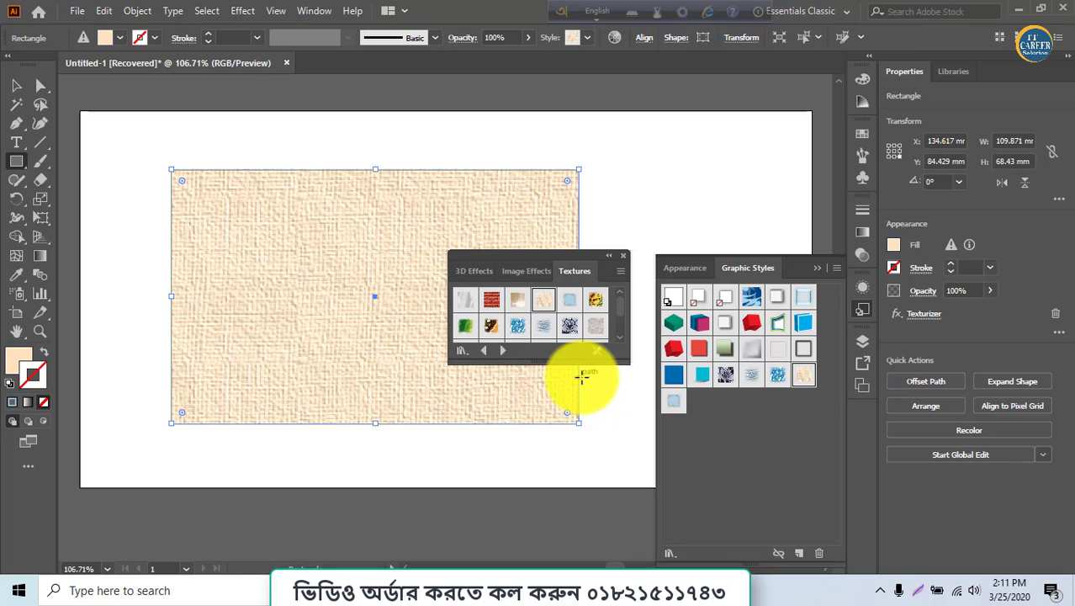
# - Close the Textures style library and delete the canvas-textured rectangle from the artboard
pyautogui.click(13, 89)
pyautogui.click(624, 255)
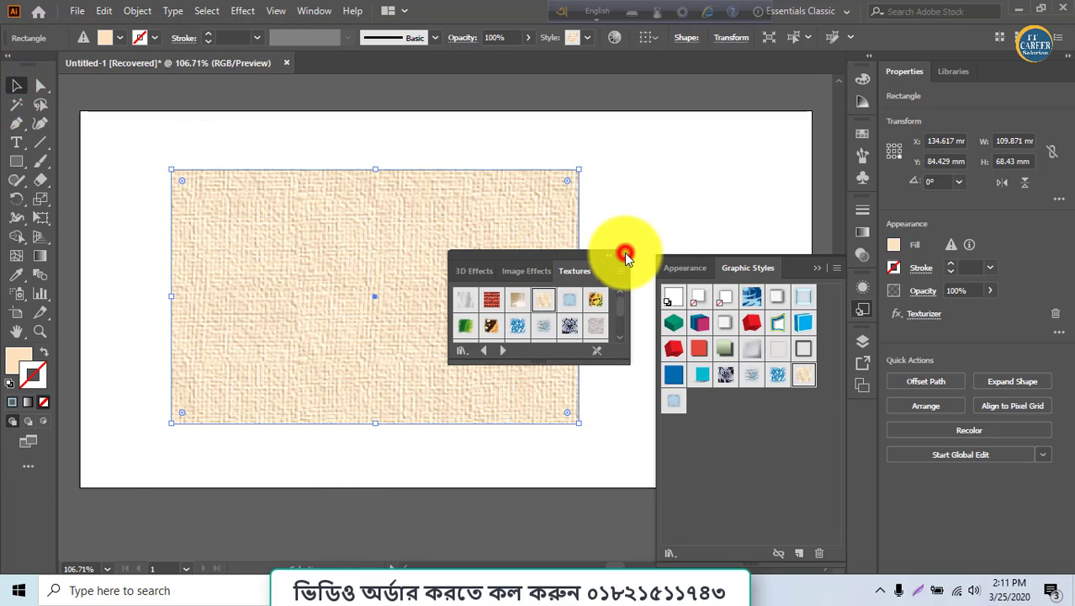
pyautogui.press('Delete')
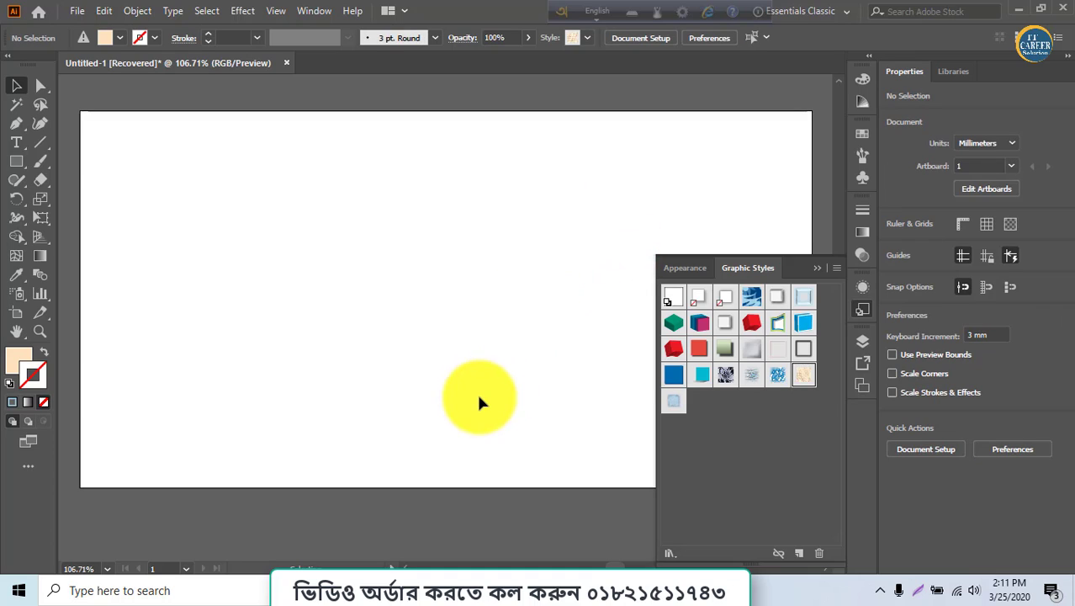
pyautogui.click(813, 270)
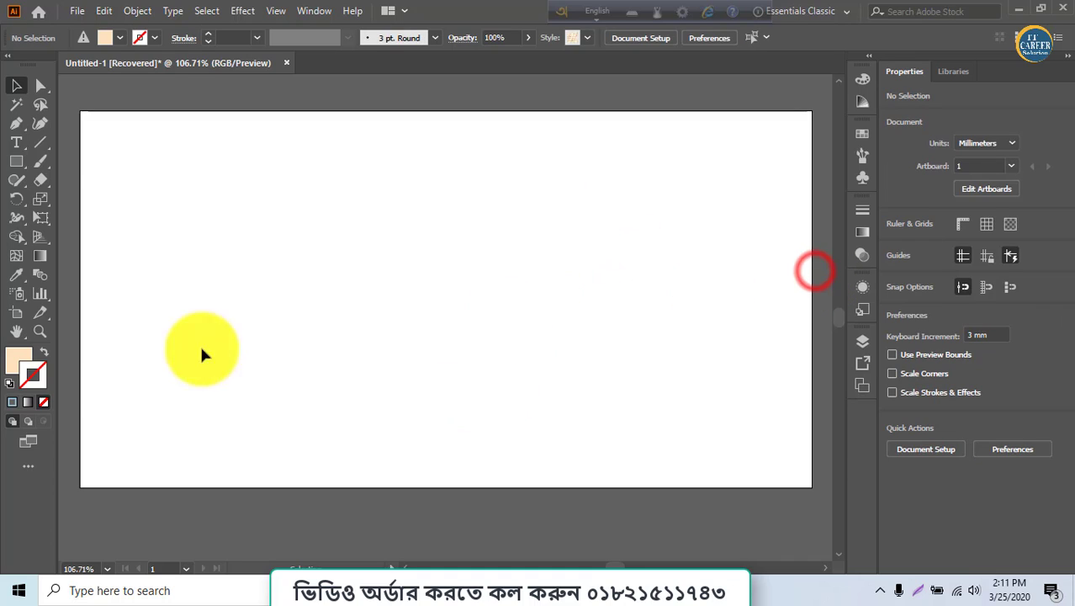
# - Bring back the rectangle with the light blue paper texture and expand its appearance
pyautogui.moveTo(25, 162)
pyautogui.mouseDown()
pyautogui.moveTo(84, 161)
pyautogui.moveTo(258, 231)
pyautogui.mouseUp()
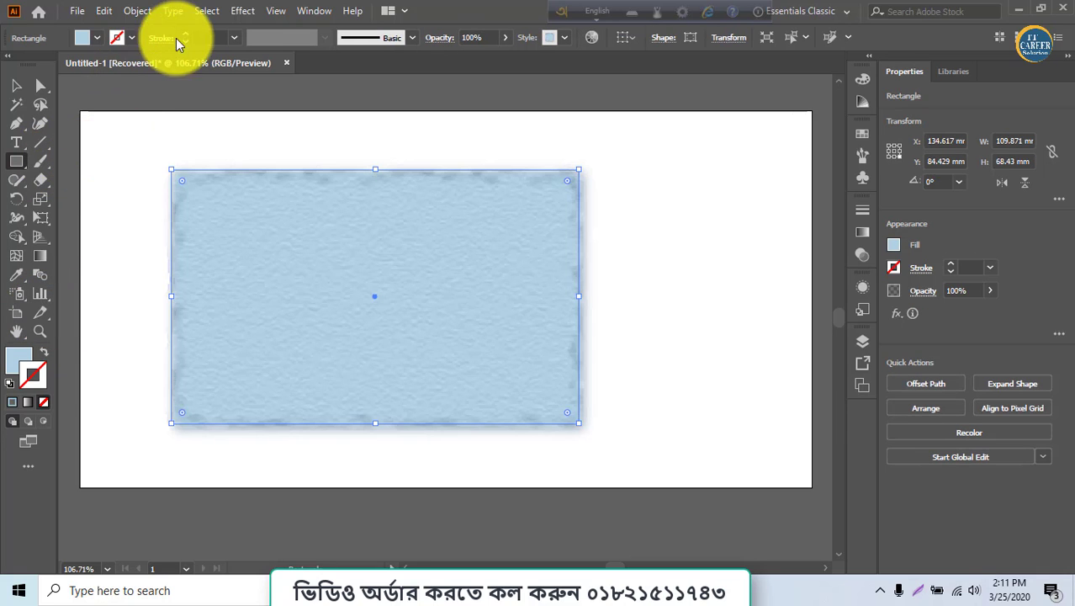
pyautogui.click(143, 12)
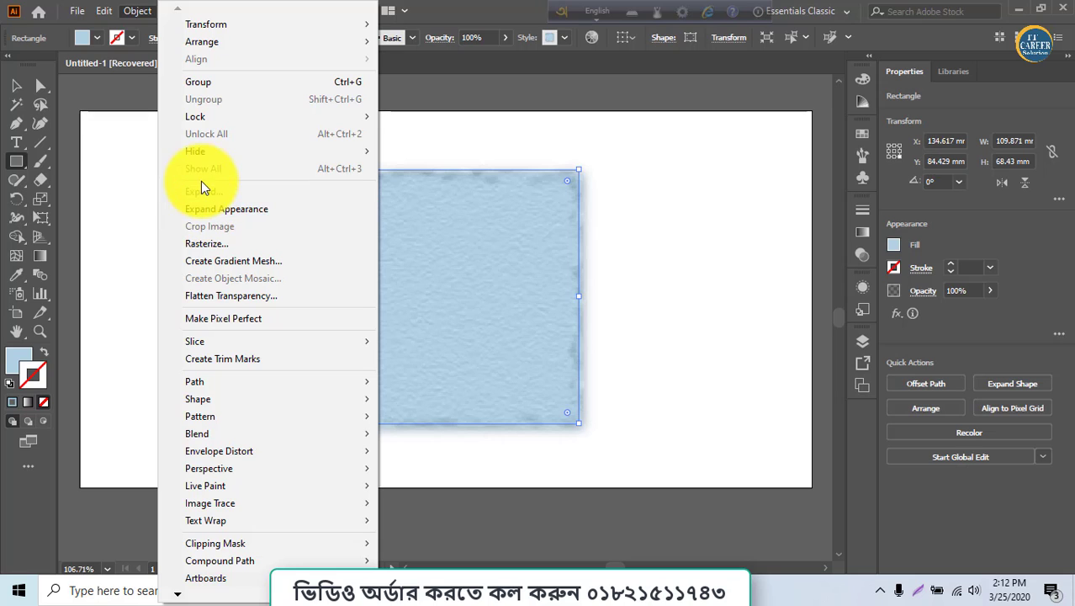
pyautogui.click(210, 209)
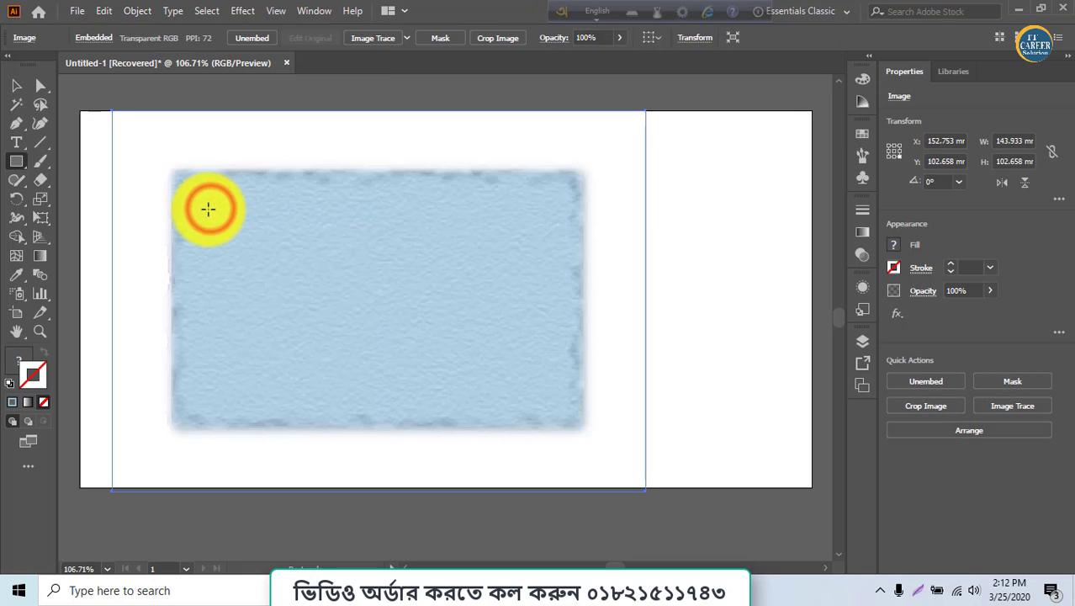
pyautogui.click(147, 13)
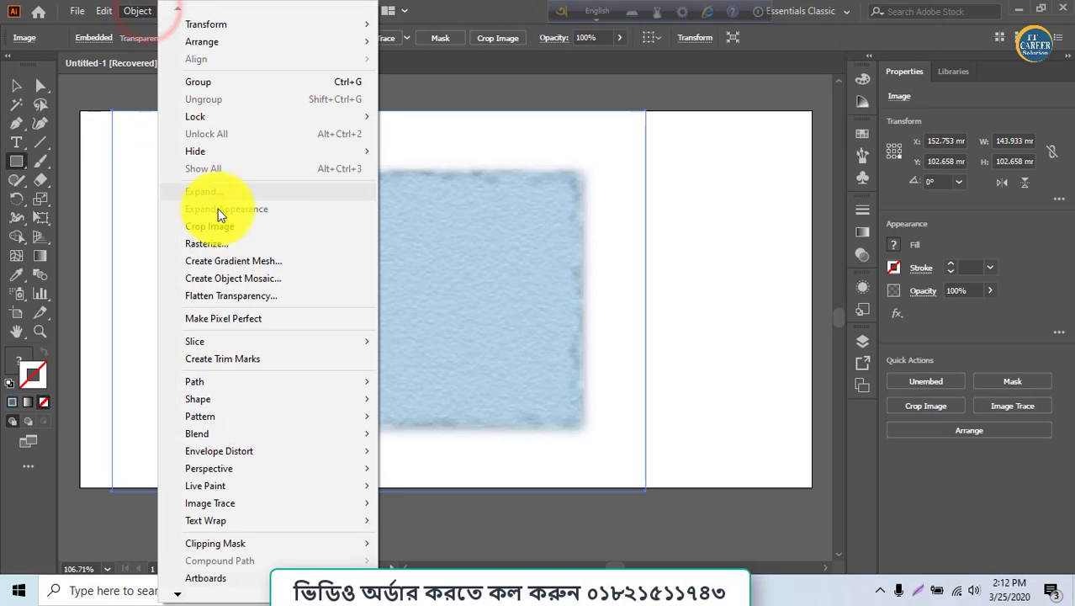
pyautogui.click(696, 222)
pyautogui.click(589, 322)
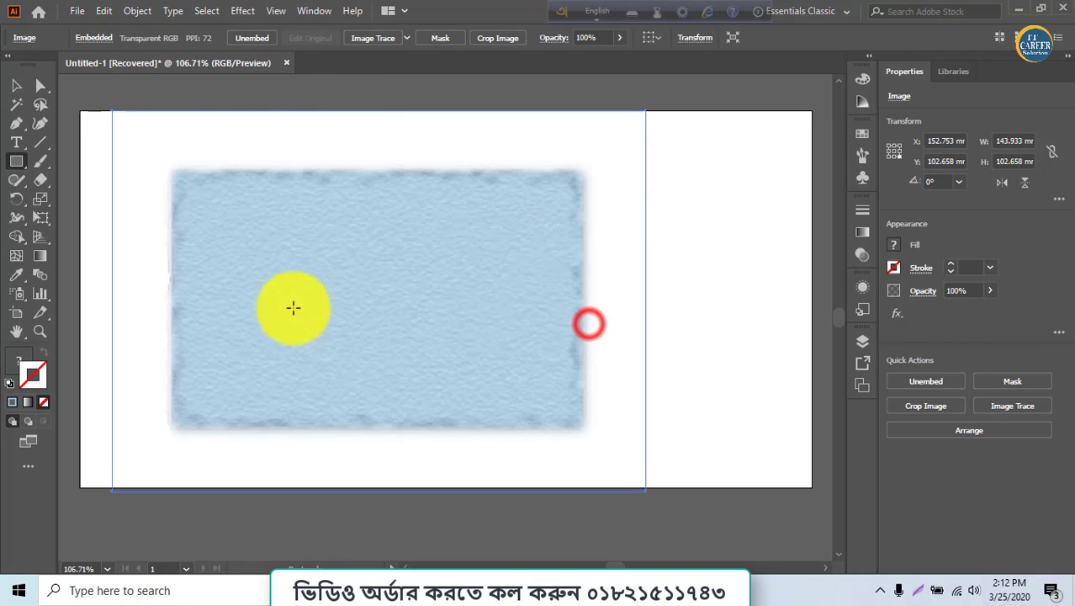
# - Move the expanded light blue image about 24 mm to the right on the artboard
pyautogui.moveTo(291, 300); pyautogui.dragTo(397, 311)
pyautogui.hotkey('ctrl', 'z')
pyautogui.press('v')
pyautogui.click(137, 10)
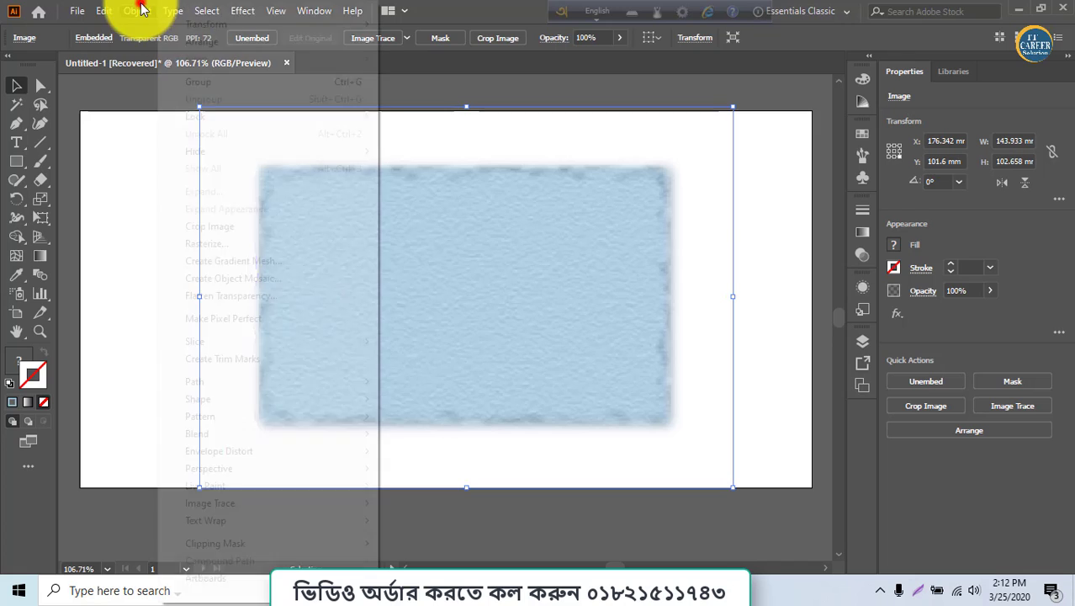
pyautogui.click(230, 206)
# - Isolate the light blue image, then exit isolation mode
pyautogui.rightClick(512, 265)
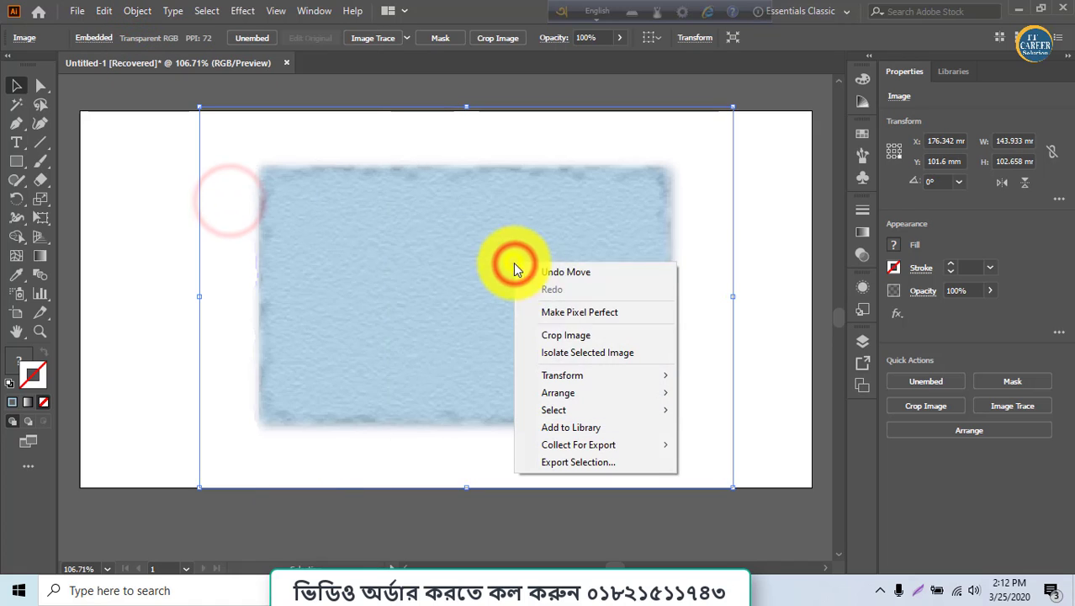
pyautogui.click(563, 352)
pyautogui.click(541, 279)
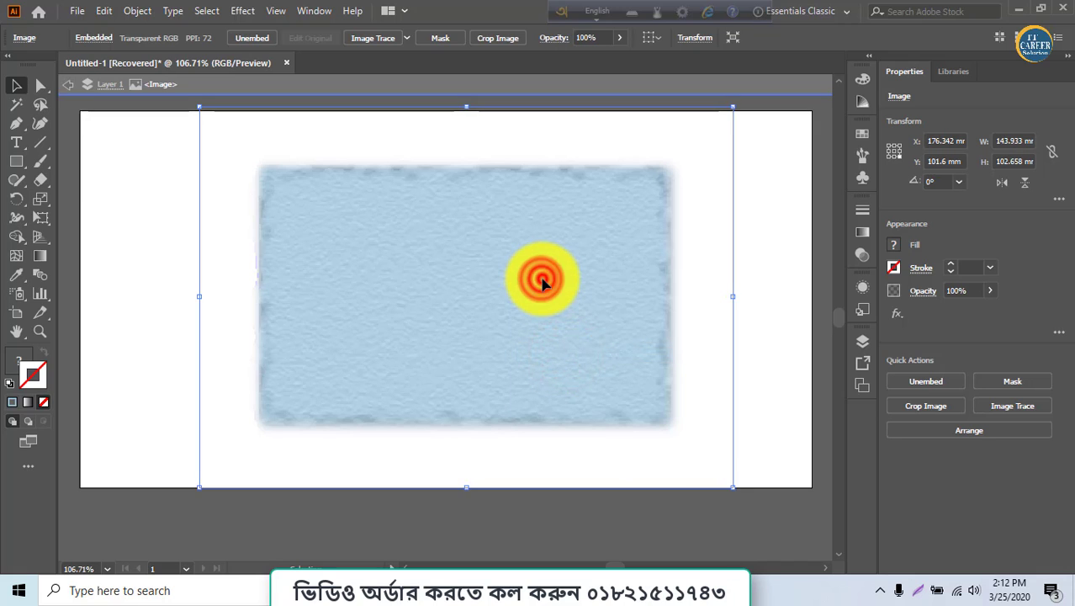
pyautogui.doubleClick(149, 220)
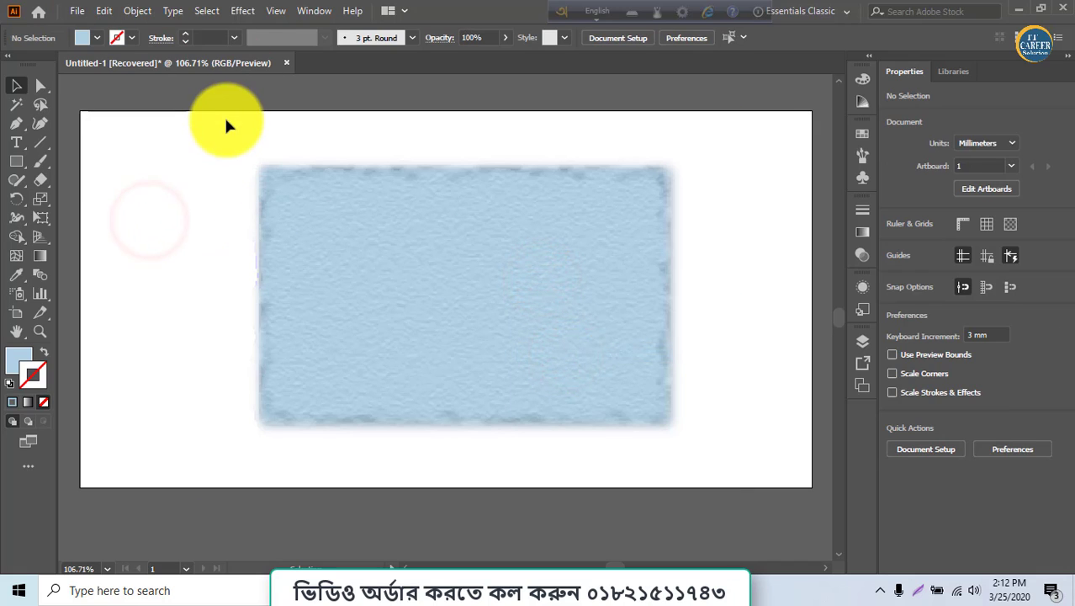
# - Undo the expansion and earlier style changes back to the rectangle with the blue rippled style
pyautogui.hotkey('ctrl', 'z')
pyautogui.hotkey('ctrl', 'z')
pyautogui.hotkey('ctrl', 'z')
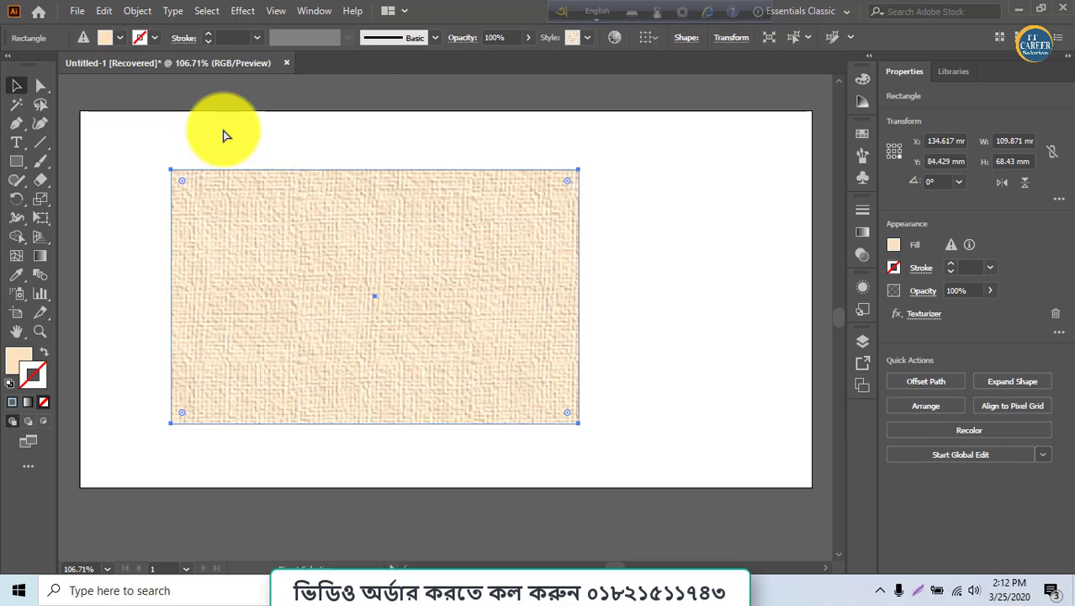
pyautogui.hotkey('ctrl', 'z')
# - Expand the appearance of the blue rippled rectangle and move the resulting group slightly upward
pyautogui.click(137, 11)
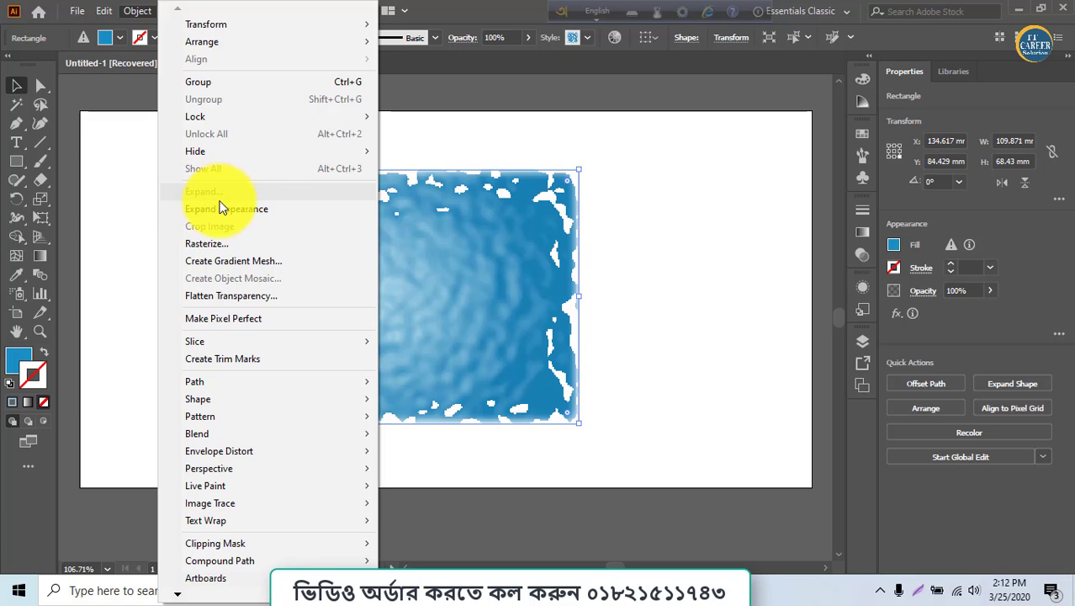
pyautogui.click(257, 210)
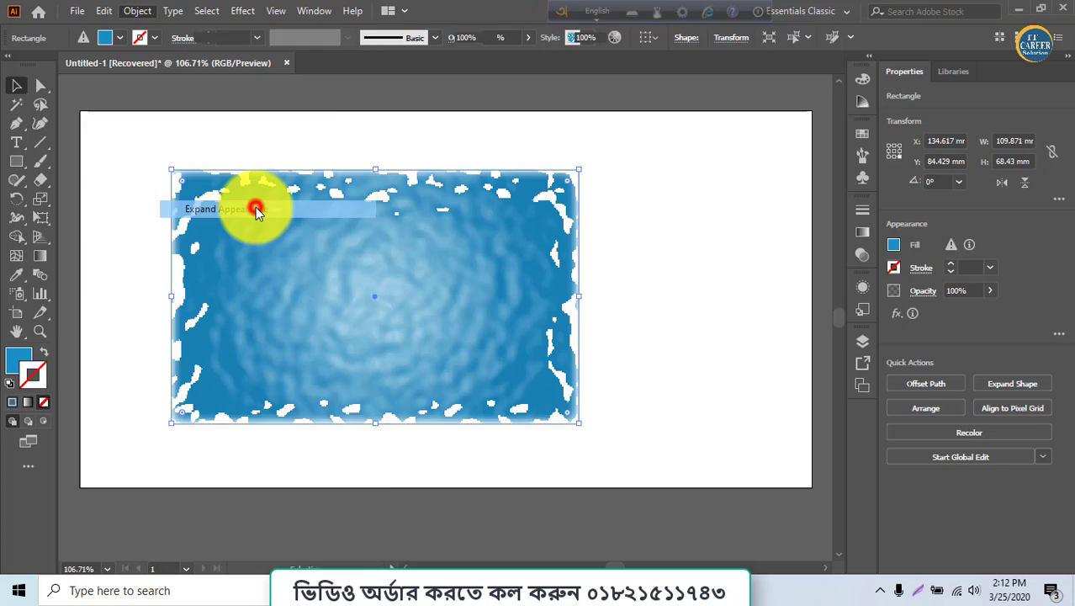
pyautogui.click(141, 10)
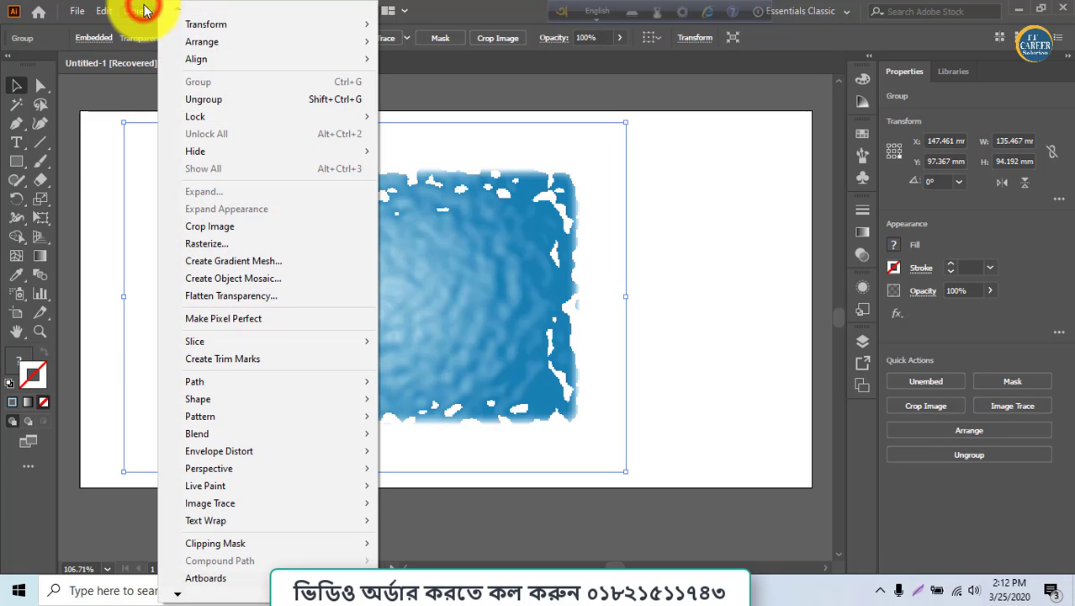
pyautogui.click(512, 219)
pyautogui.moveTo(383, 242); pyautogui.dragTo(381, 226)
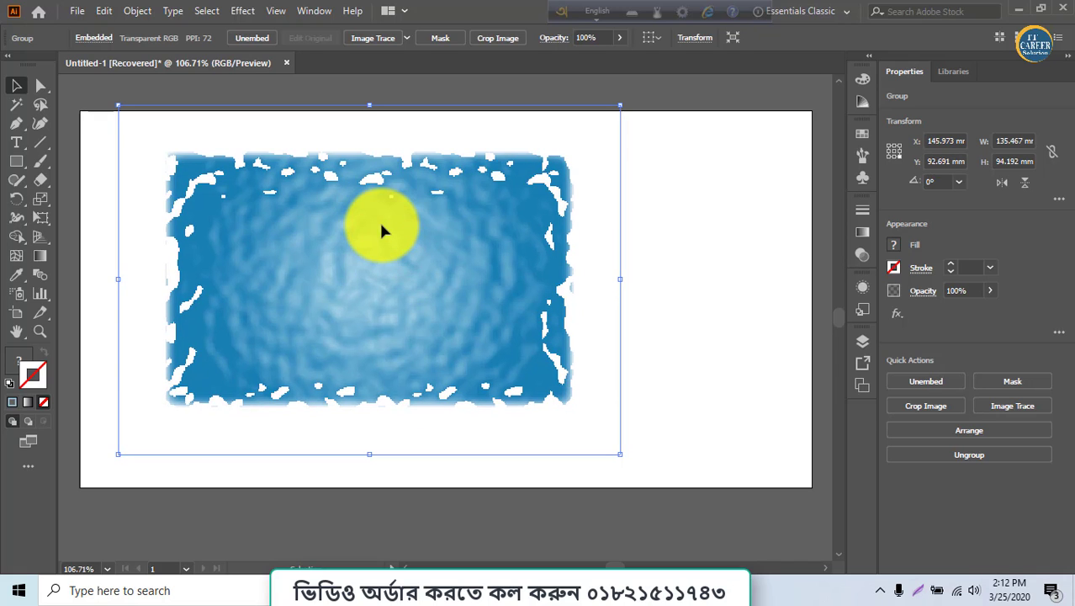
# - Undo the group's move and expansion, going back to the rectangle's stained glass style
pyautogui.hotkey('ctrl', 'z')
pyautogui.hotkey('ctrl', 'z')
pyautogui.hotkey('ctrl', 'z')
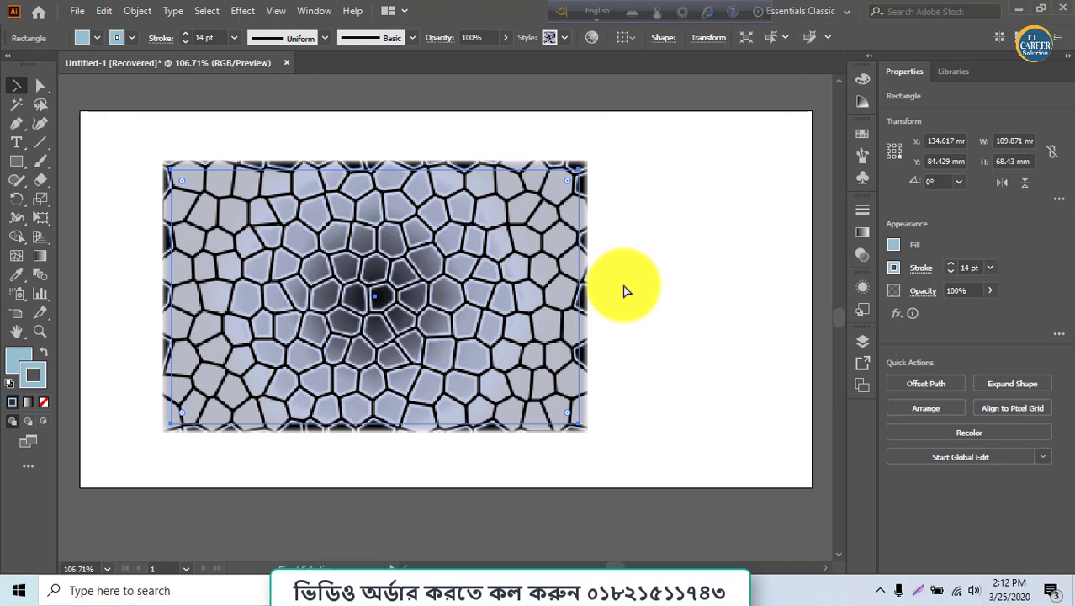
# - Show the graphic styles and apply the red warped 3D block style to the rectangle
pyautogui.click(312, 11)
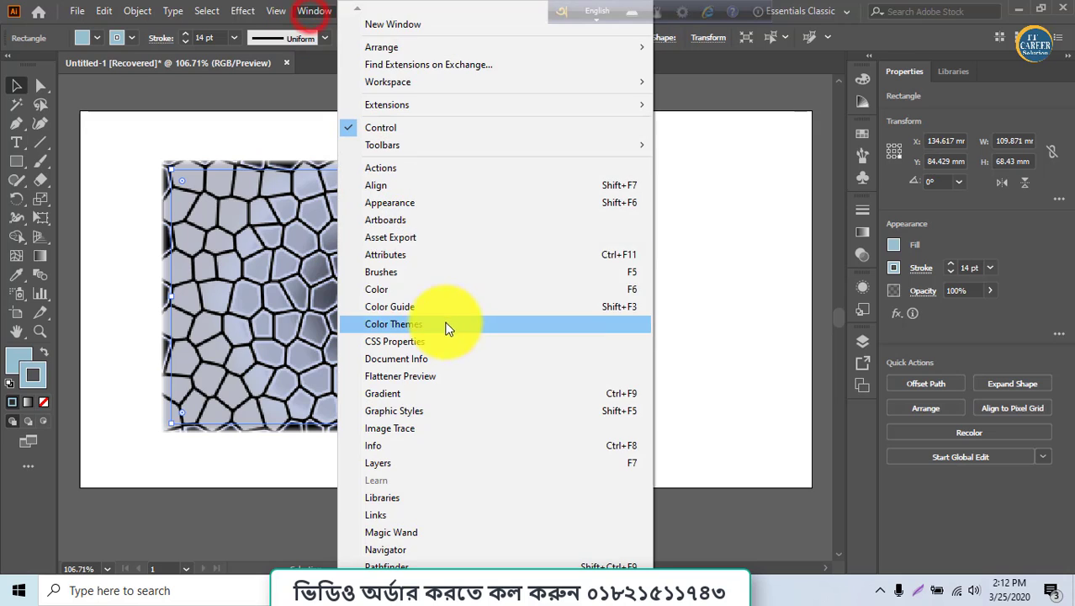
pyautogui.click(418, 211)
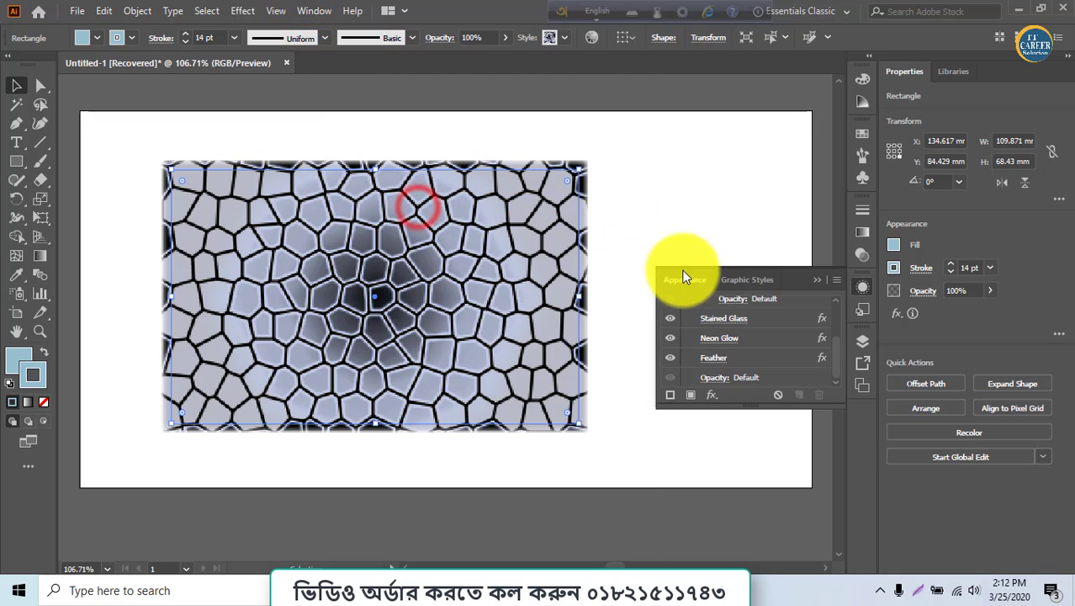
pyautogui.click(725, 269)
pyautogui.click(753, 327)
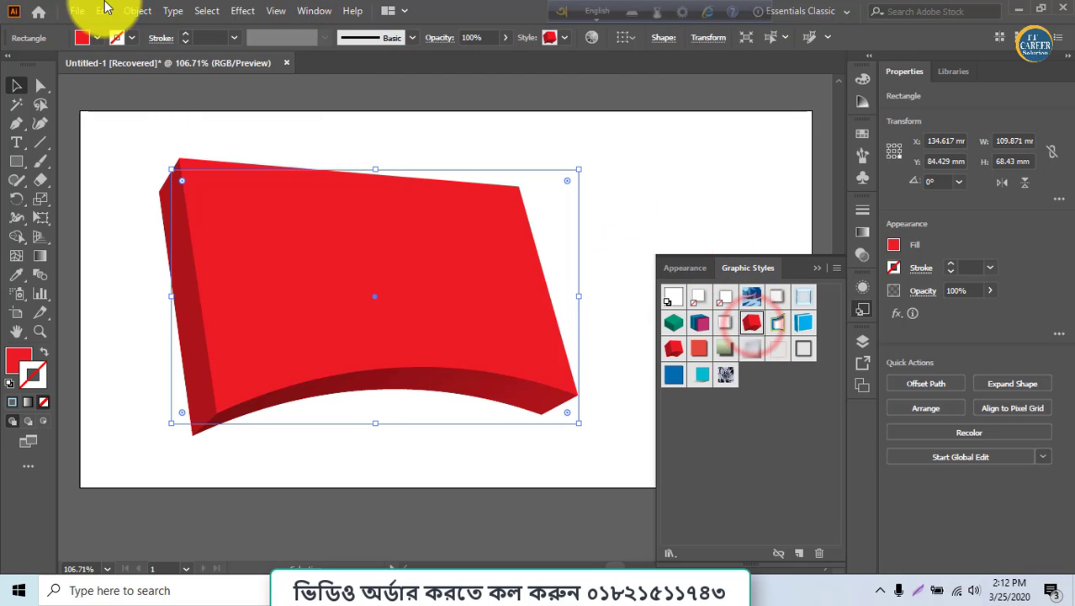
# - Try expanding the appearance of the red warped block, then undo the expansion
pyautogui.click(137, 11)
pyautogui.click(200, 210)
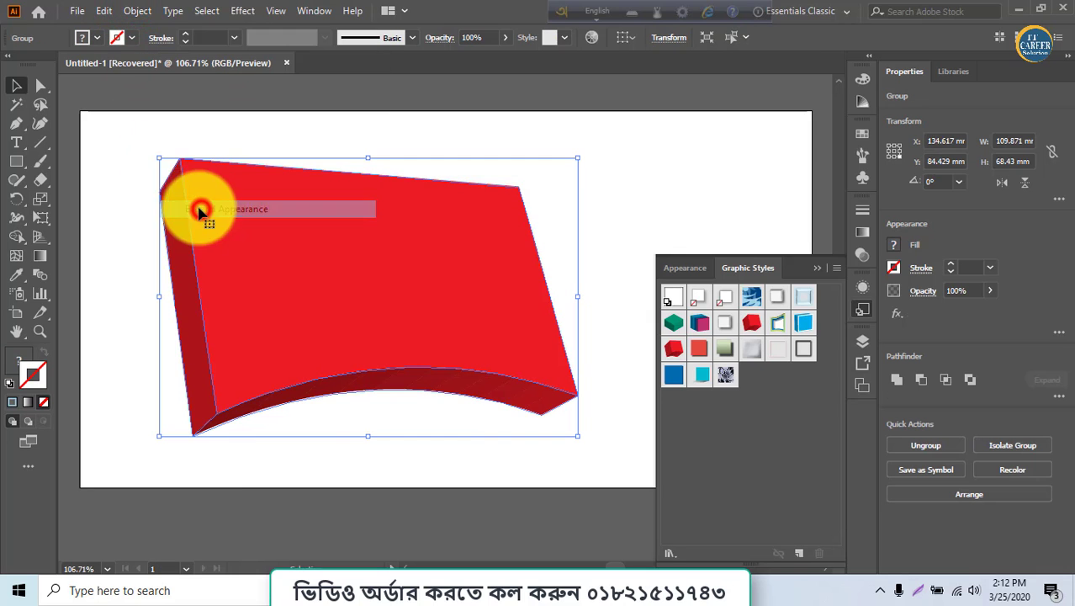
pyautogui.click(137, 11)
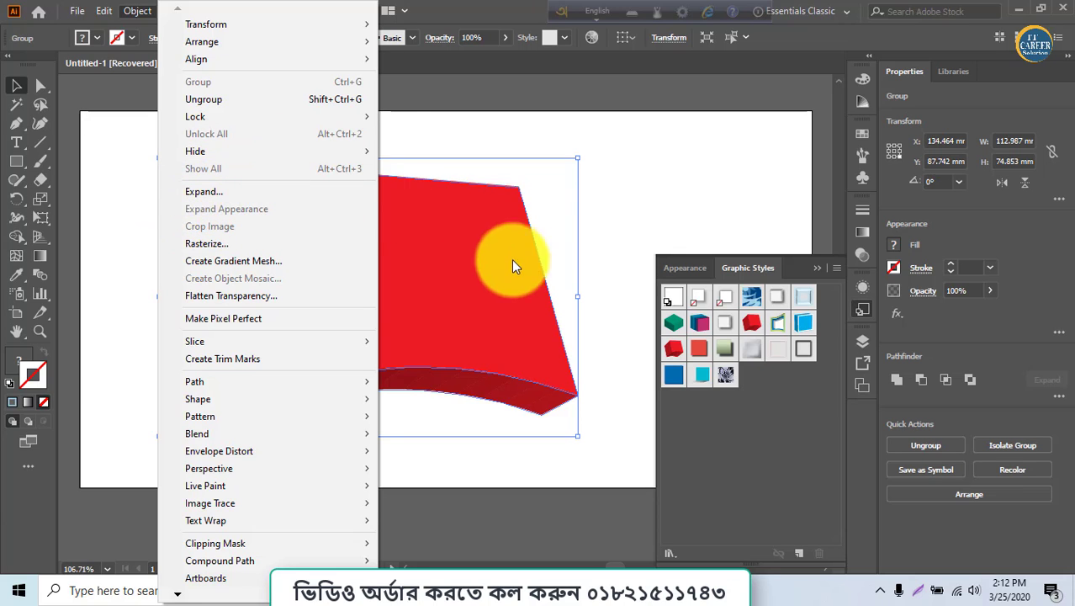
pyautogui.click(612, 219)
pyautogui.hotkey('ctrl', 'z')
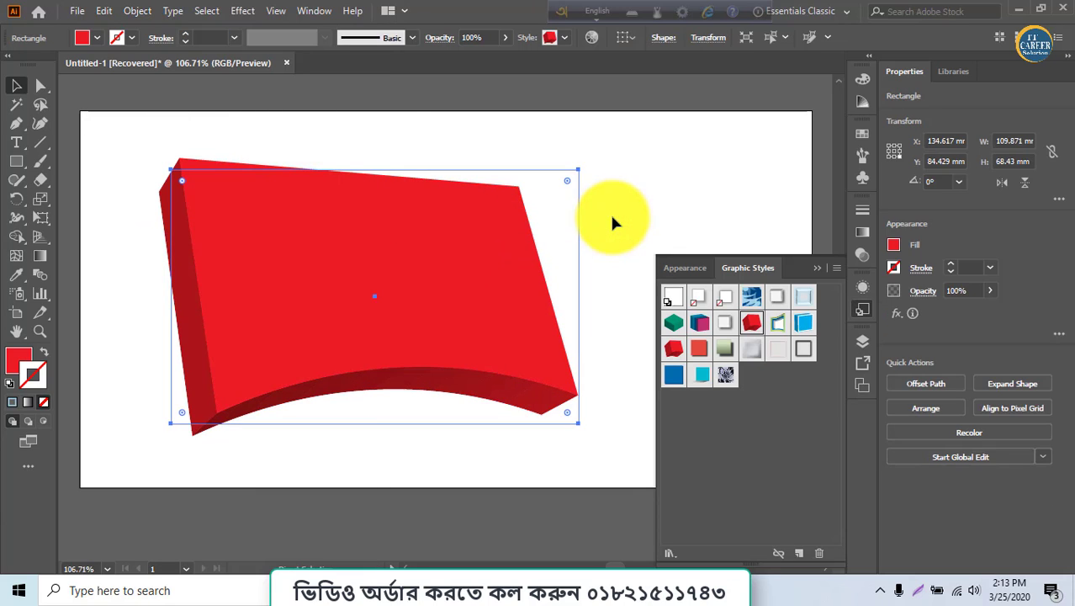
# - Expand the red warped block's appearance into separate shapes, and run Expand on the resulting group
pyautogui.click(141, 12)
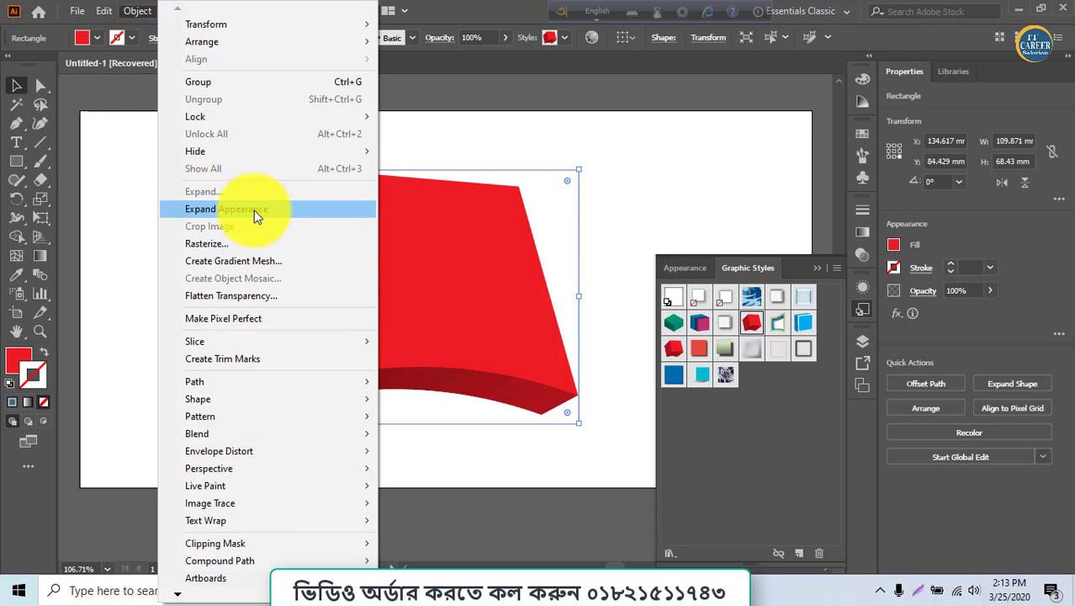
pyautogui.click(204, 211)
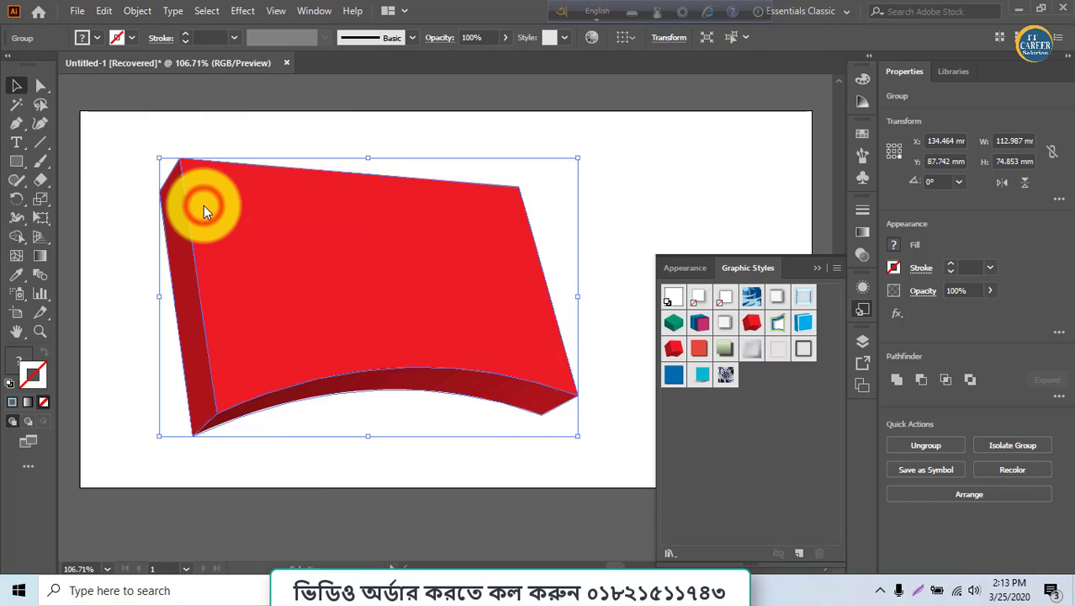
pyautogui.click(147, 21)
pyautogui.click(188, 195)
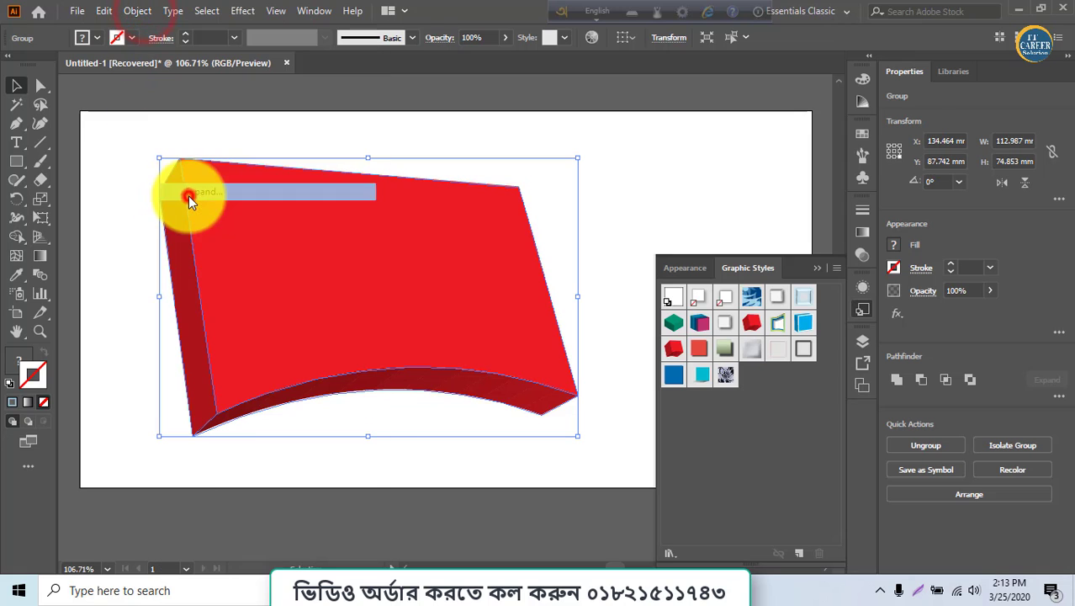
# - Ungroup the expanded red block repeatedly until its faces are separate objects, then deselect them
pyautogui.click(282, 463)
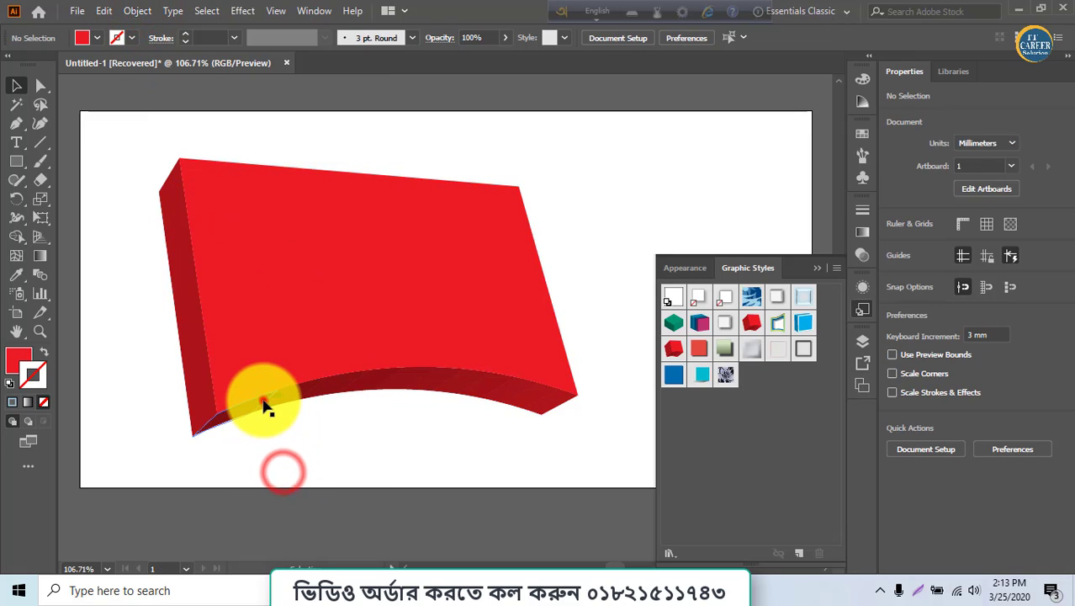
pyautogui.click(260, 404)
pyautogui.rightClick(263, 403)
pyautogui.click(298, 256)
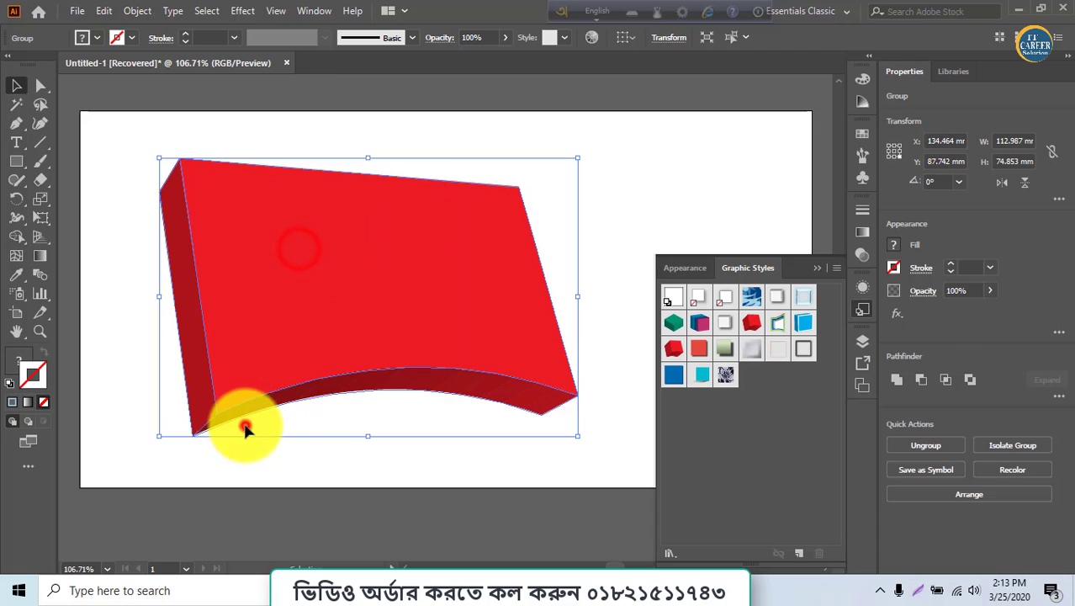
pyautogui.click(239, 428)
pyautogui.rightClick(254, 363)
pyautogui.click(224, 391)
pyautogui.click(224, 393)
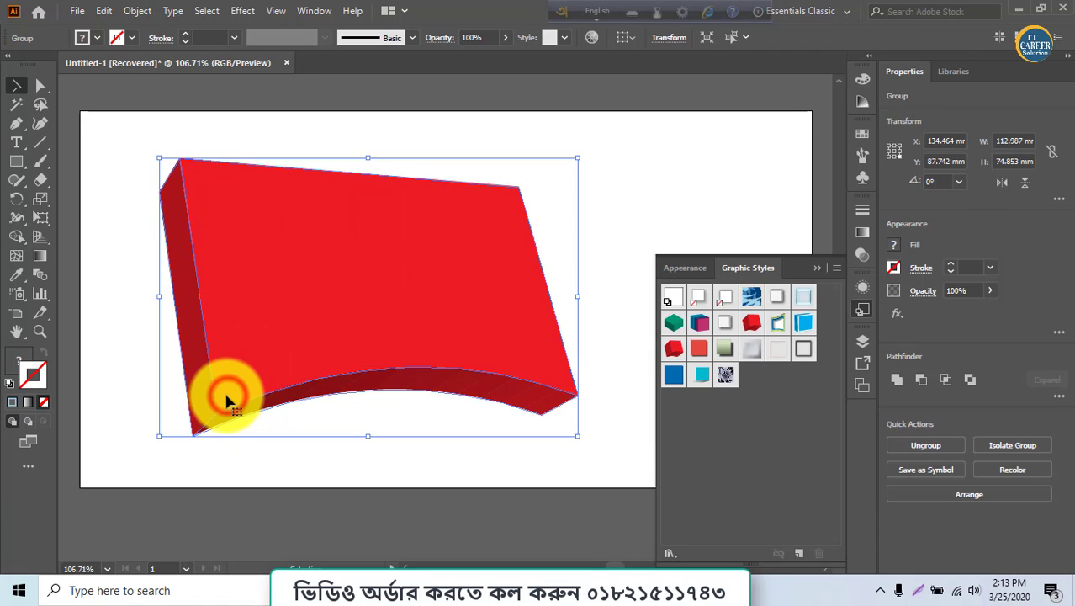
pyautogui.rightClick(226, 390)
pyautogui.click(247, 385)
pyautogui.rightClick(242, 380)
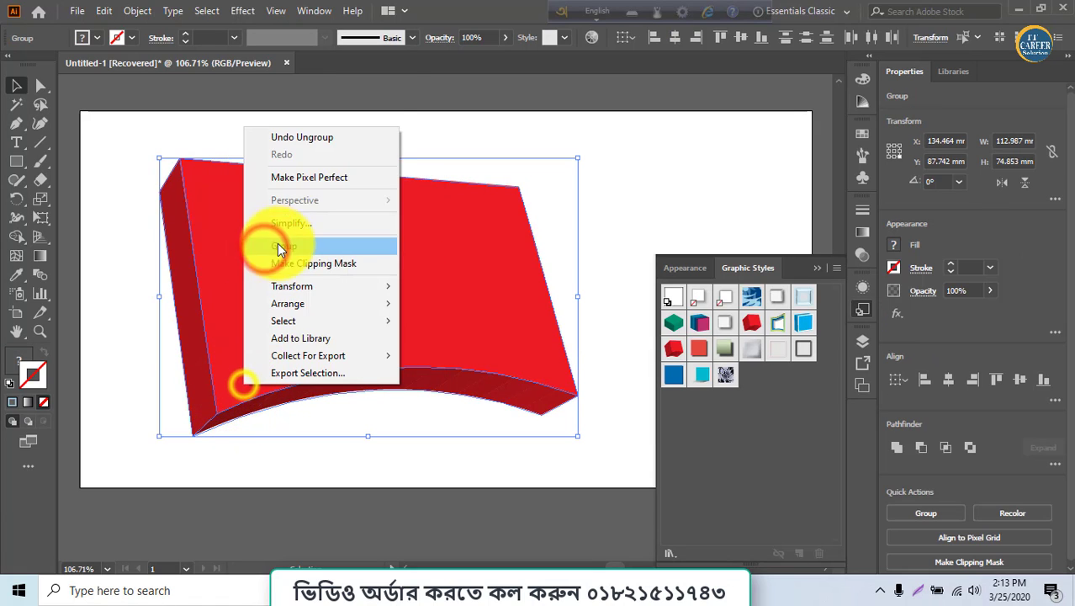
pyautogui.click(100, 334)
# - Pull the block's front, side and curved bottom faces apart, then delete all the pieces
pyautogui.moveTo(238, 312); pyautogui.dragTo(291, 234)
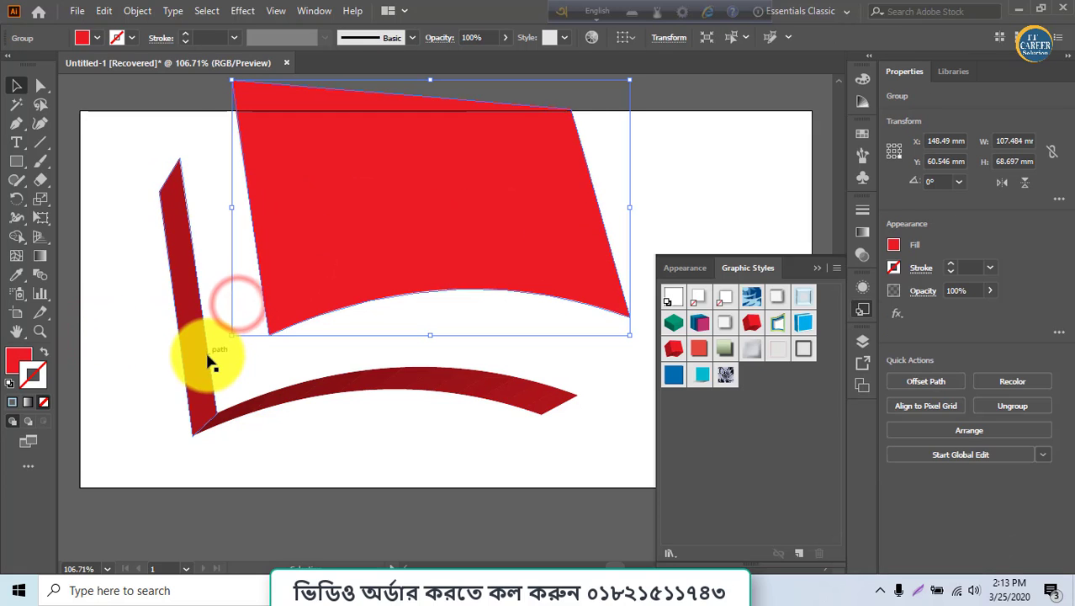
pyautogui.moveTo(205, 353); pyautogui.dragTo(144, 357)
pyautogui.moveTo(217, 407); pyautogui.dragTo(258, 412)
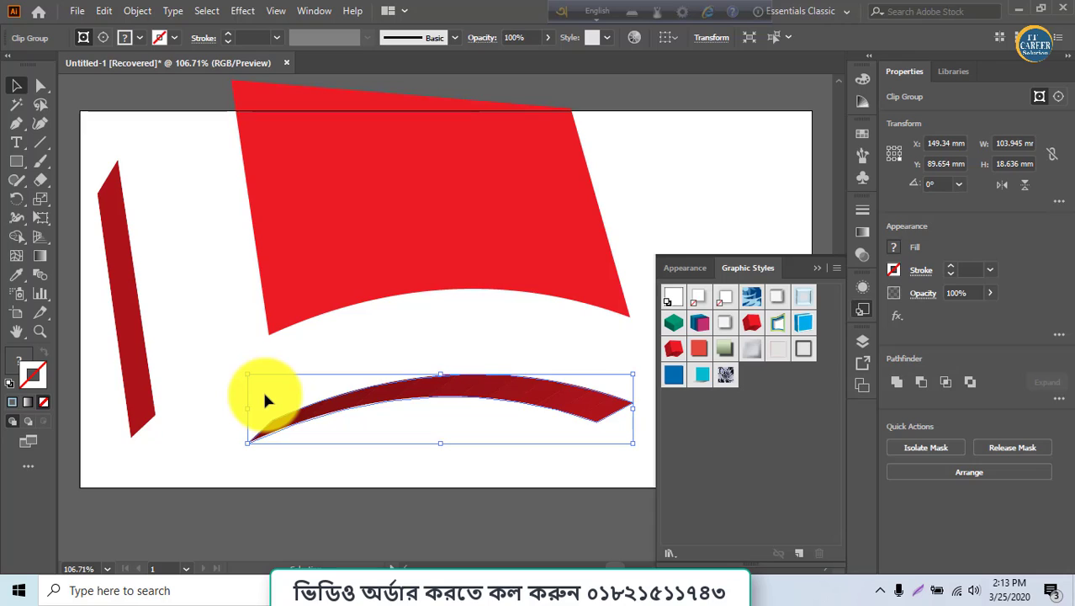
pyautogui.hotkey('ctrl', 'a')
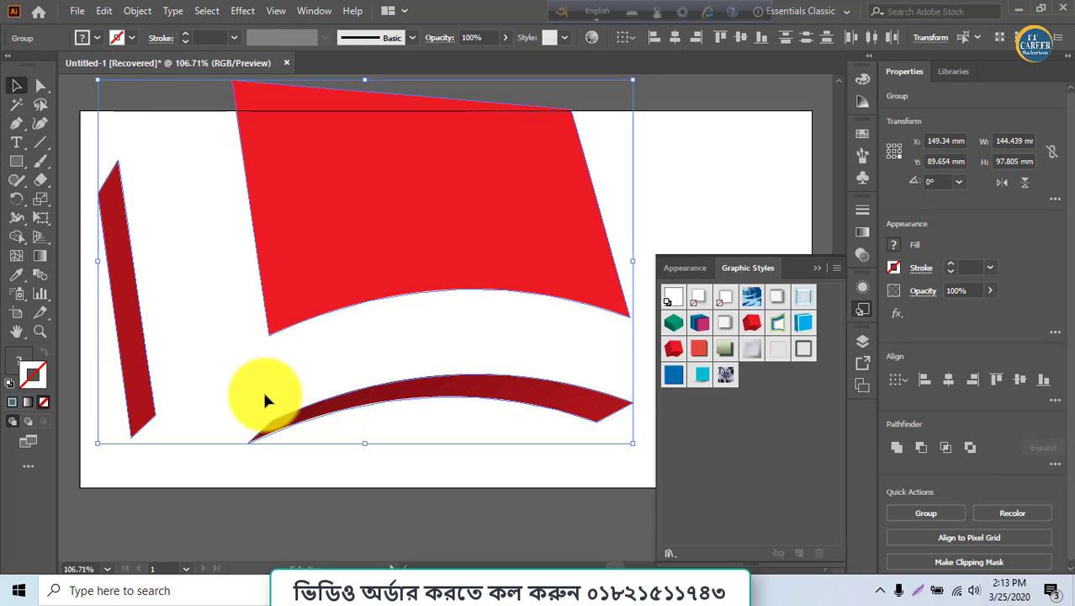
pyautogui.press('Delete')
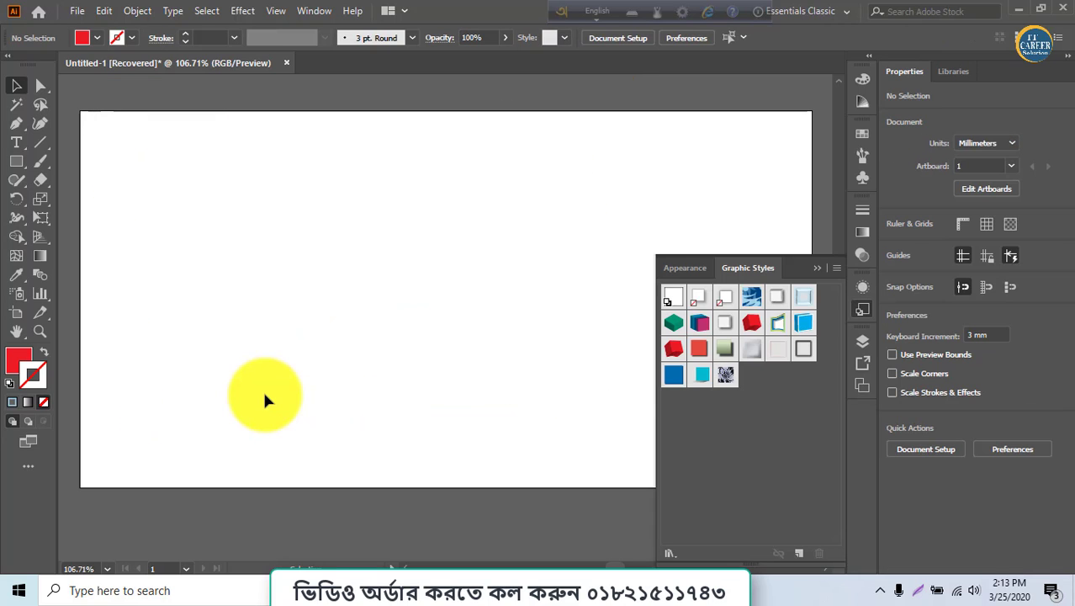
# - Collapse the graphic styles display and draw a red rectangle about 35.5 × 24.4 mm in the artboard's upper-left corner
pyautogui.click(816, 268)
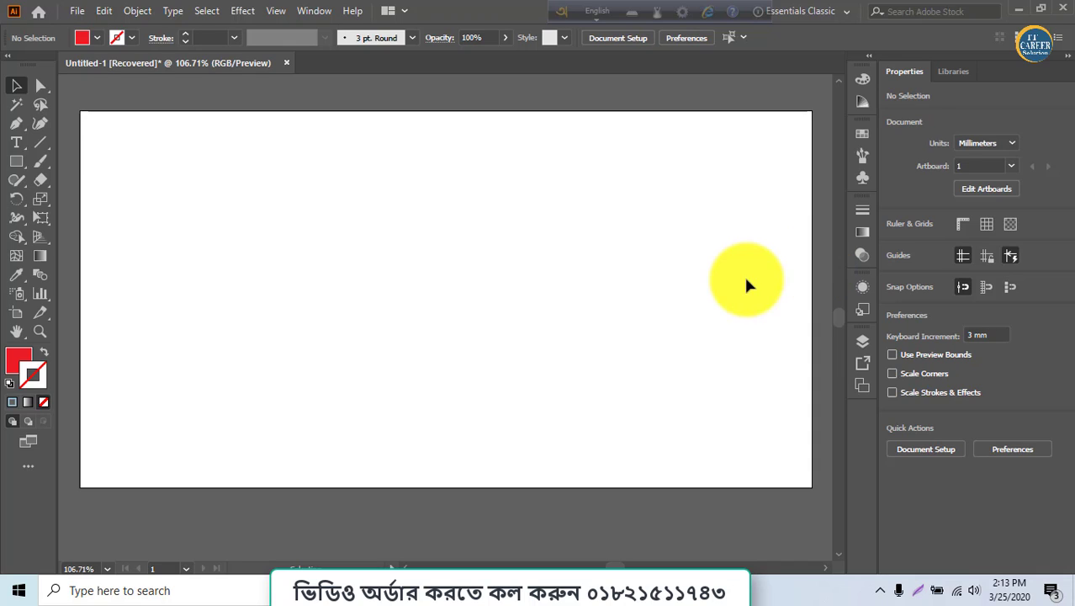
pyautogui.click(18, 162)
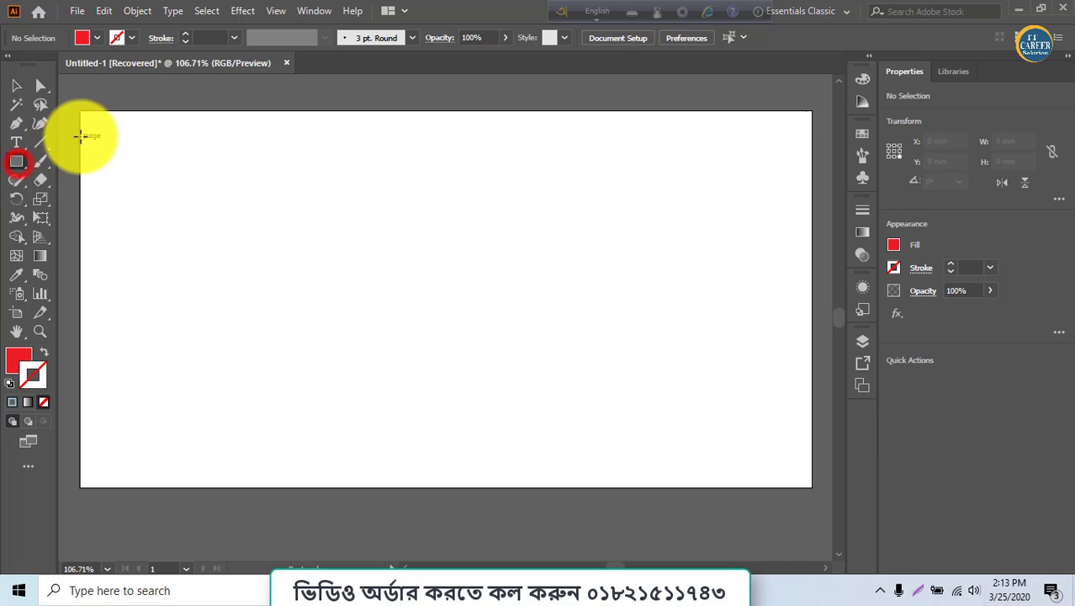
pyautogui.moveTo(88, 124); pyautogui.dragTo(220, 214)
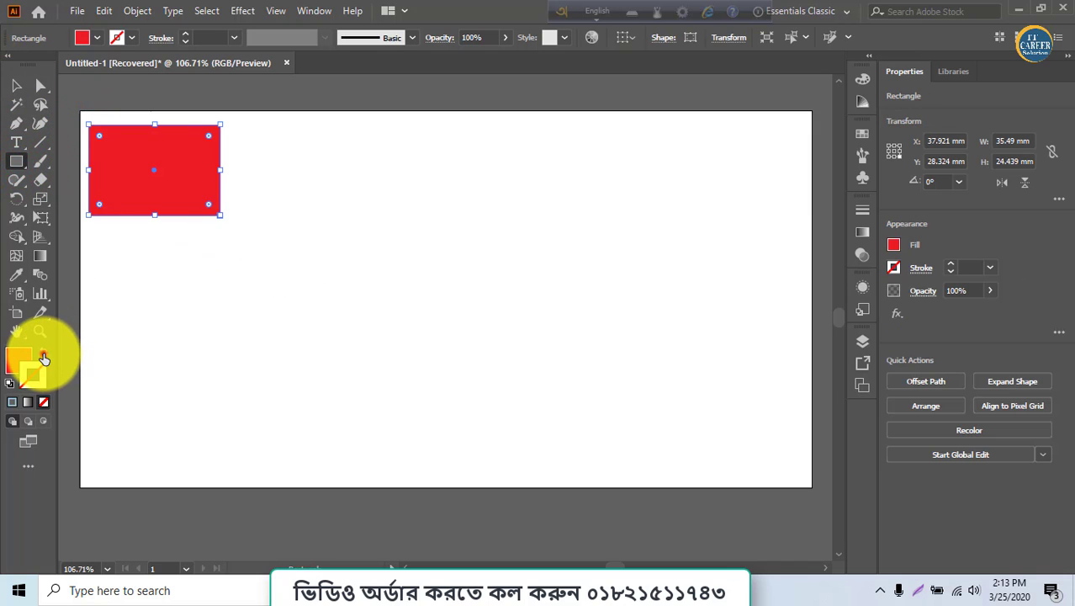
# - Swap the rectangle's fill and stroke for a red outline without fill, and place a copy near the artboard's lower-right corner
pyautogui.click(43, 352)
pyautogui.click(17, 86)
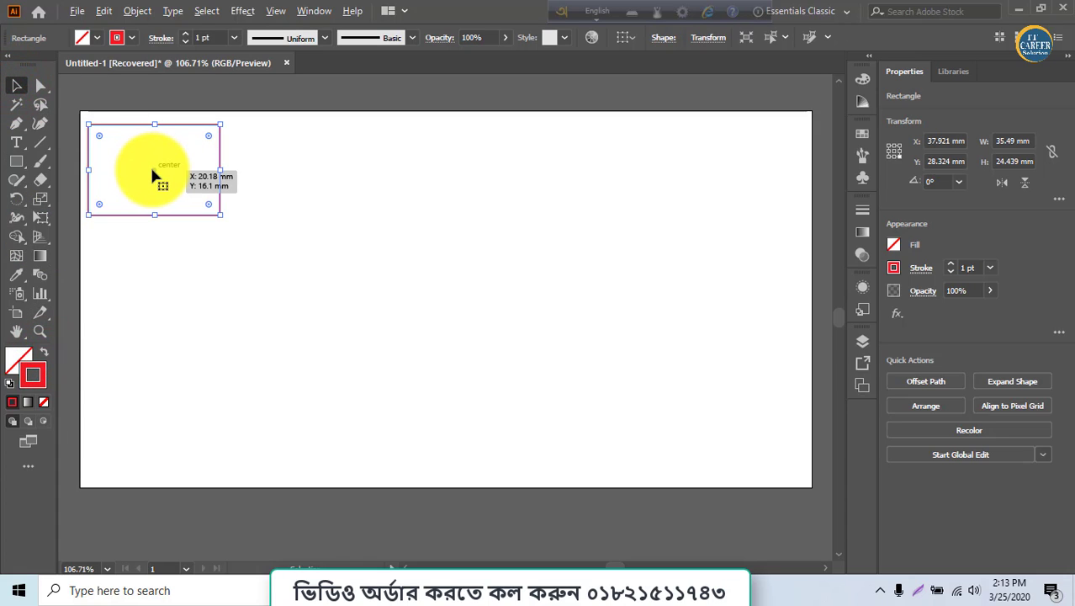
pyautogui.moveTo(153, 175); pyautogui.dragTo(715, 432)
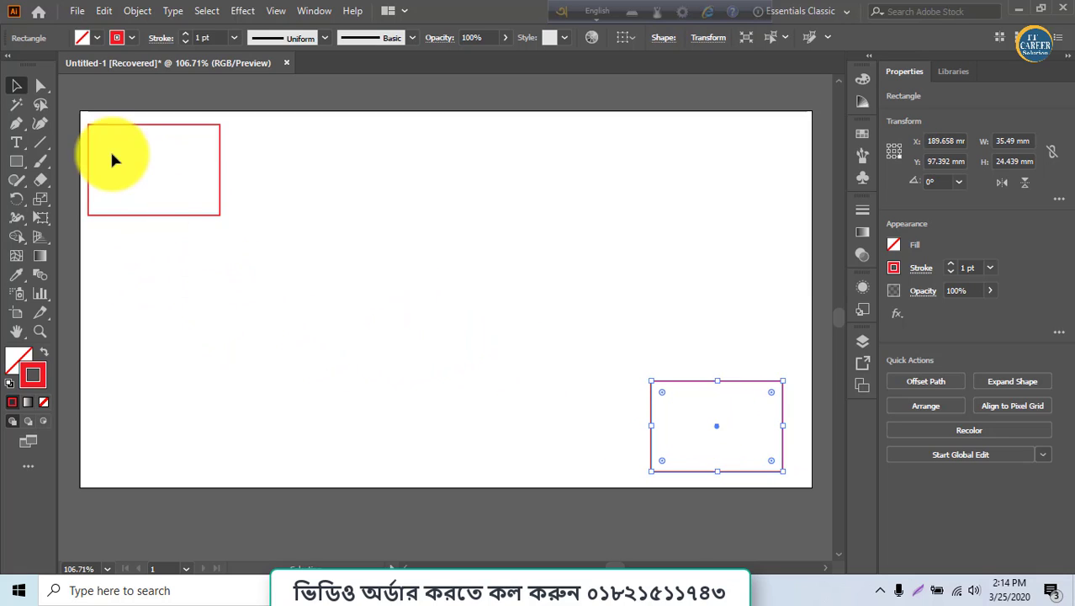
# - Select both outlined rectangles and blend them with spacing set to Specified Steps and 10 steps
pyautogui.scroll(-3, 812, 562)
pyautogui.hotkey('ctrl', 'a')
pyautogui.scroll(4, 762, 518)
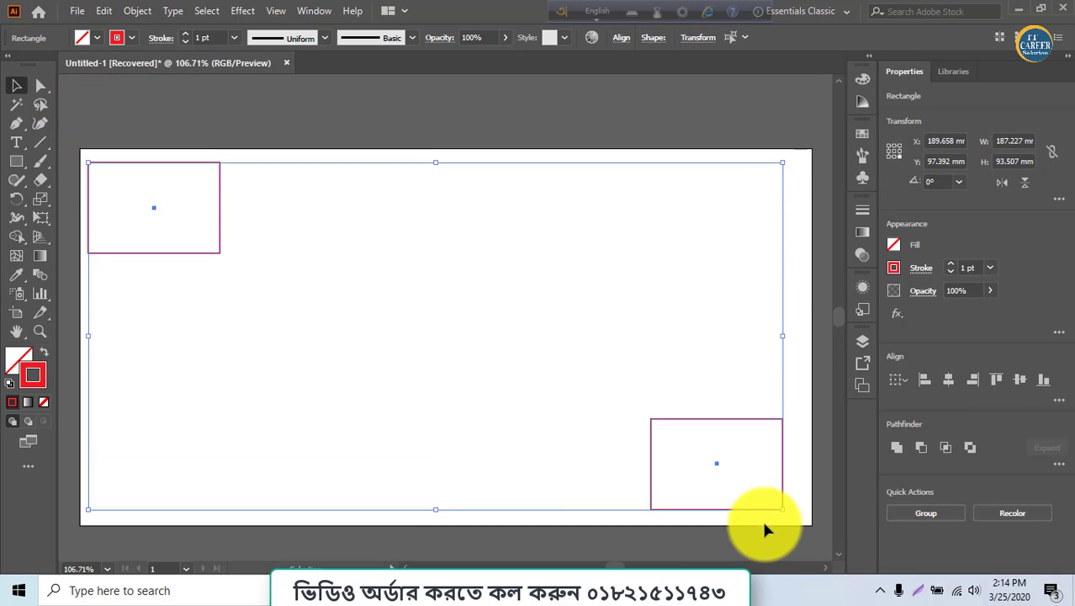
pyautogui.doubleClick(37, 278)
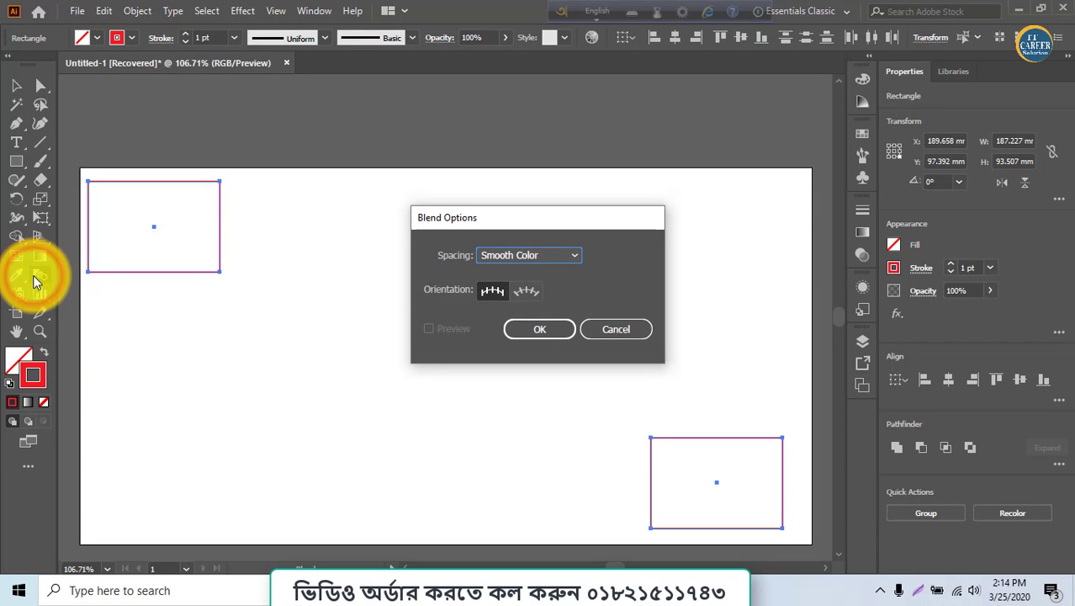
pyautogui.click(494, 260)
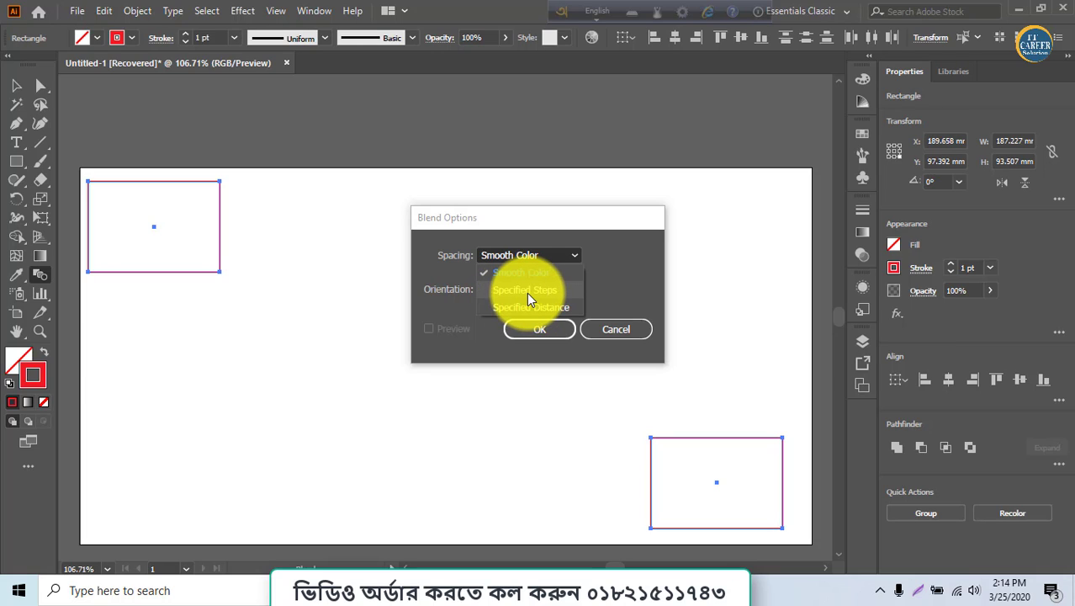
pyautogui.click(527, 292)
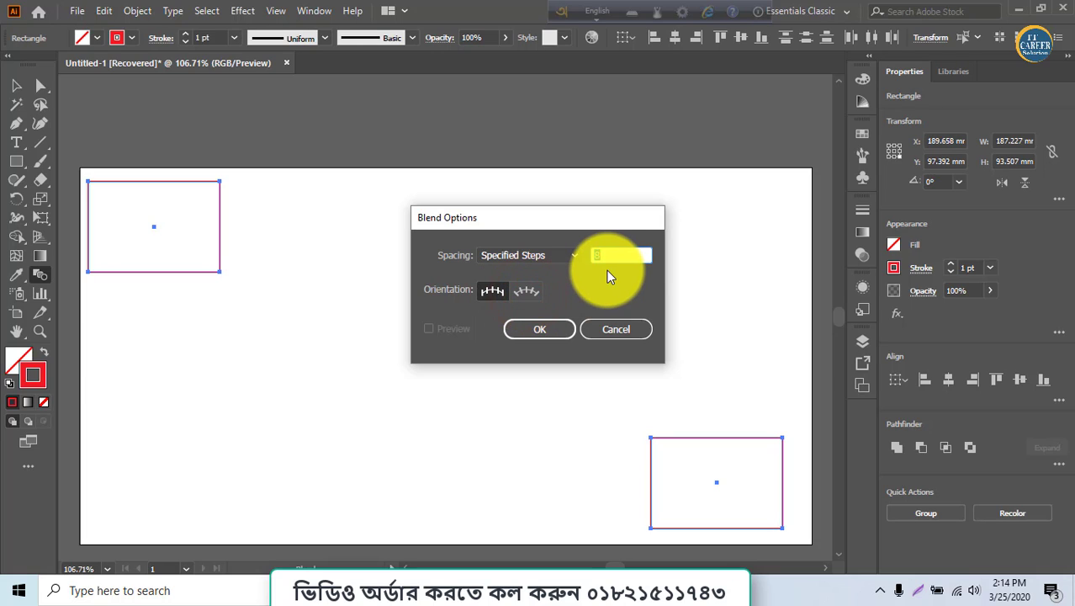
pyautogui.write('10')
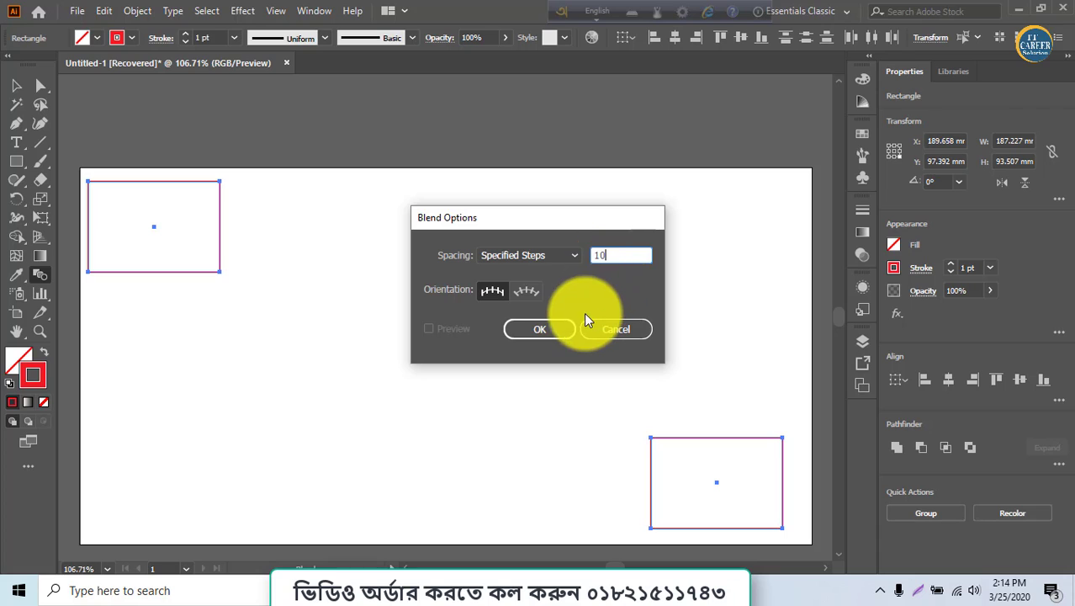
pyautogui.click(551, 329)
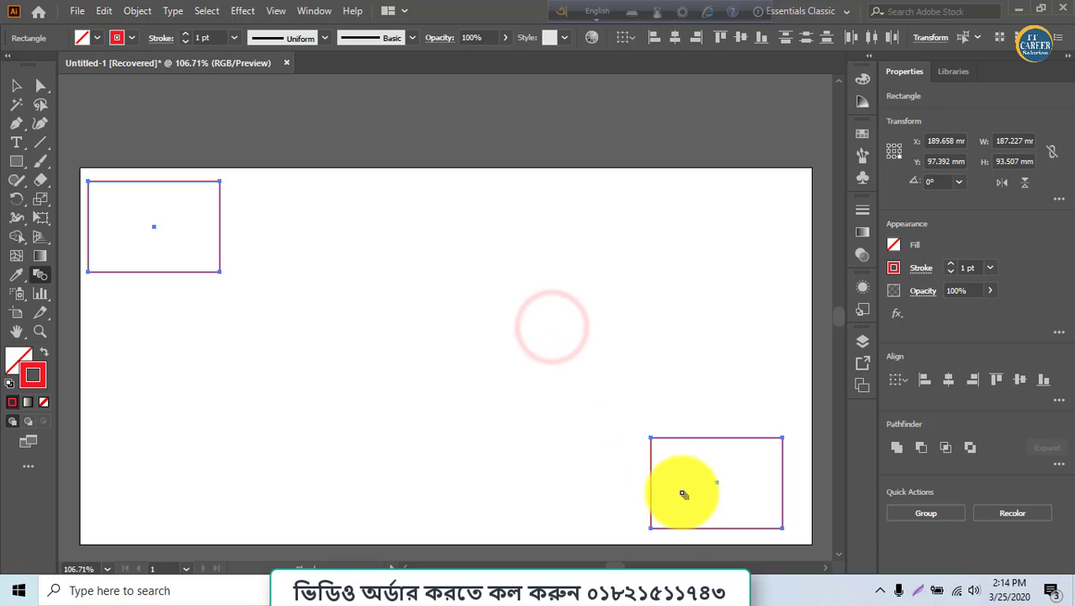
pyautogui.click(718, 486)
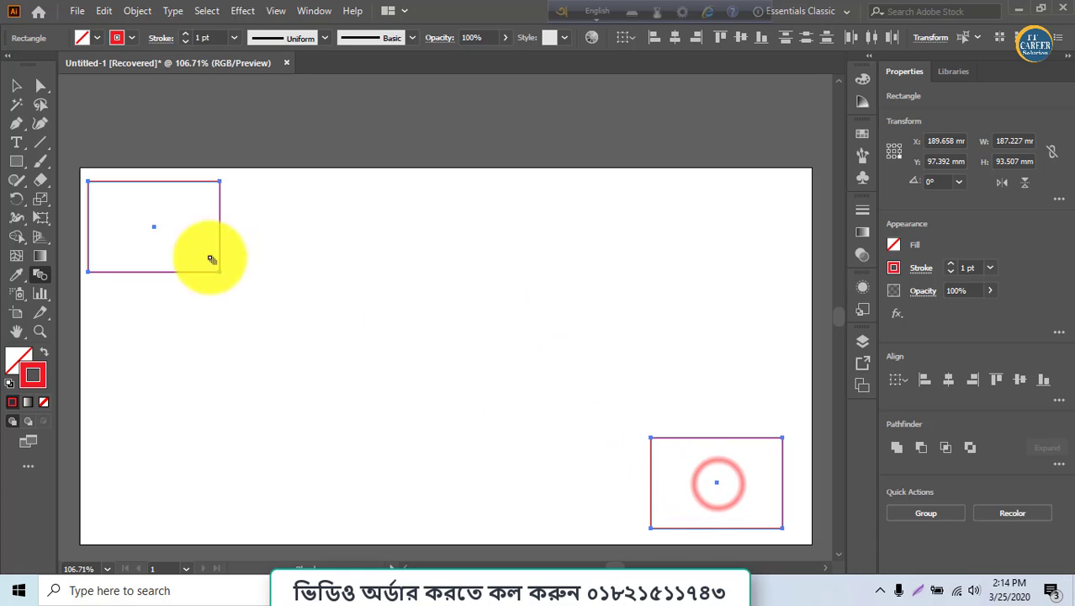
pyautogui.click(152, 229)
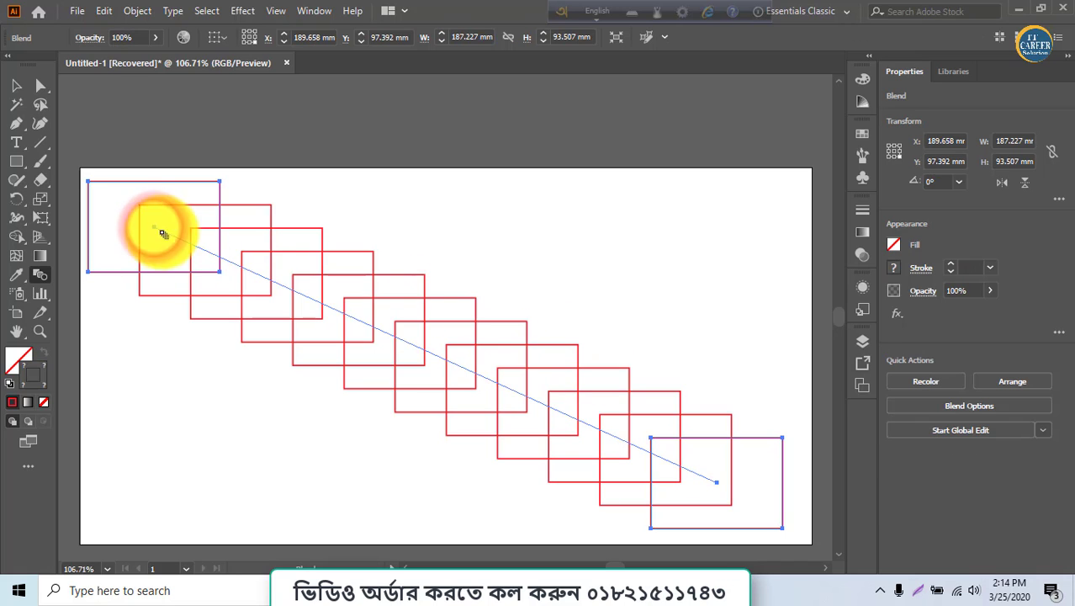
# - Draw an outlined rectangle about 35.9 × 32.7 mm above the artboard and place a copy of it lower and farther right
pyautogui.scroll(5, 475, 382)
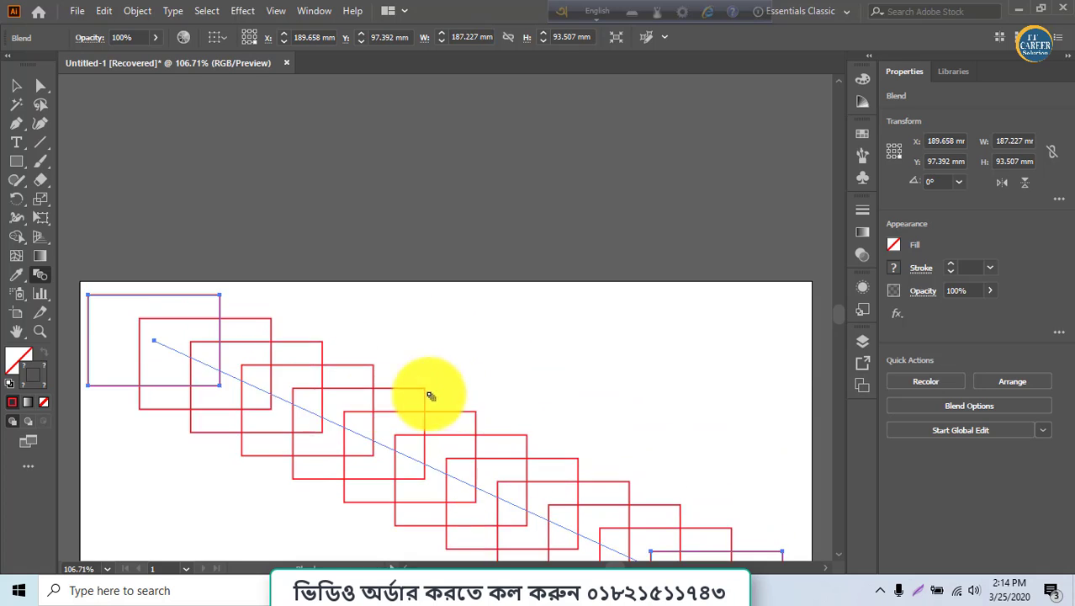
pyautogui.click(16, 161)
pyautogui.moveTo(99, 123)
pyautogui.mouseDown()
pyautogui.moveTo(276, 244)
pyautogui.moveTo(233, 254)
pyautogui.moveTo(230, 245)
pyautogui.mouseUp()
pyautogui.click(16, 85)
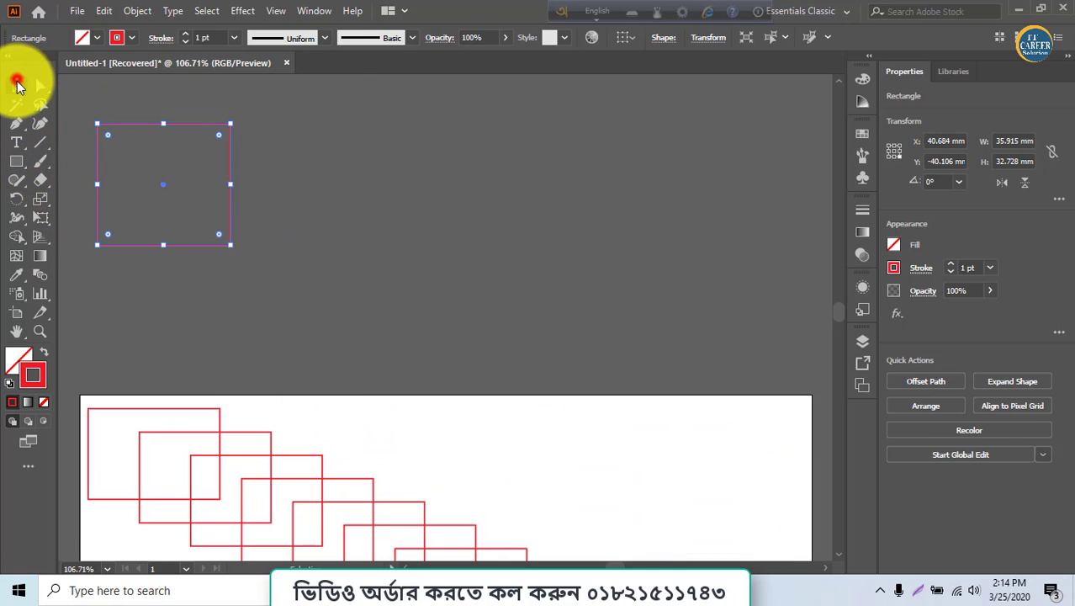
pyautogui.moveTo(166, 190); pyautogui.dragTo(683, 320)
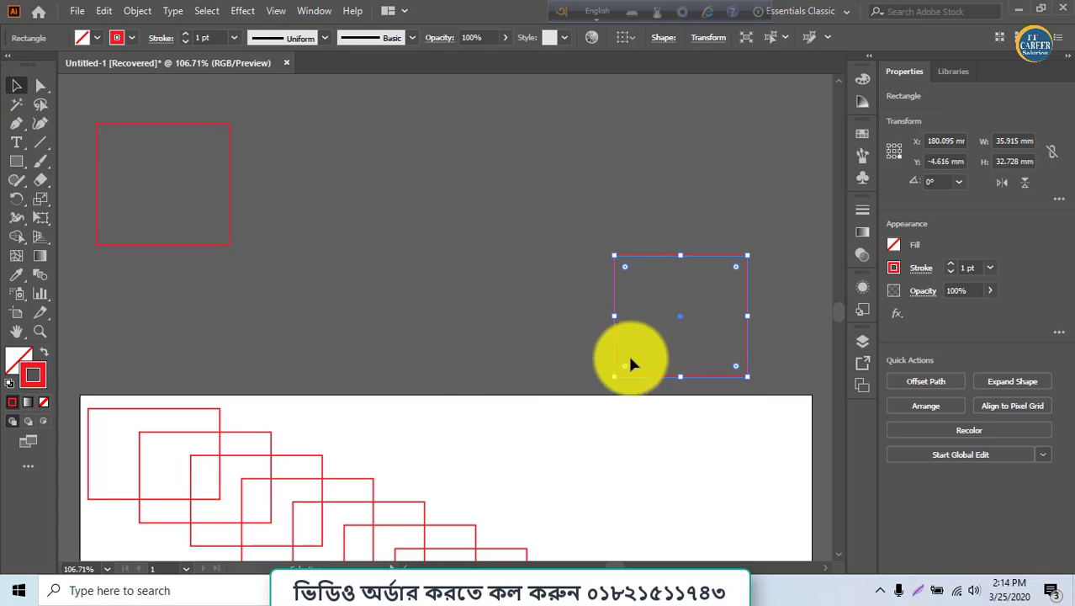
# - Select the two rectangles above the artboard and blend them using 15 specified steps
pyautogui.click(426, 352)
pyautogui.moveTo(84, 107); pyautogui.dragTo(696, 354)
pyautogui.doubleClick(39, 273)
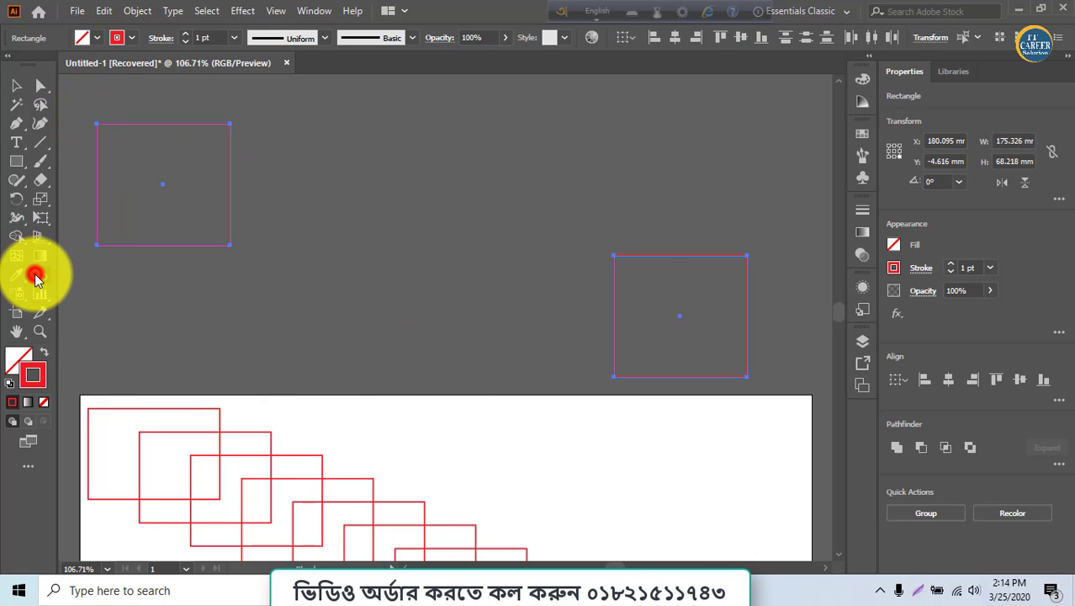
pyautogui.doubleClick(620, 255)
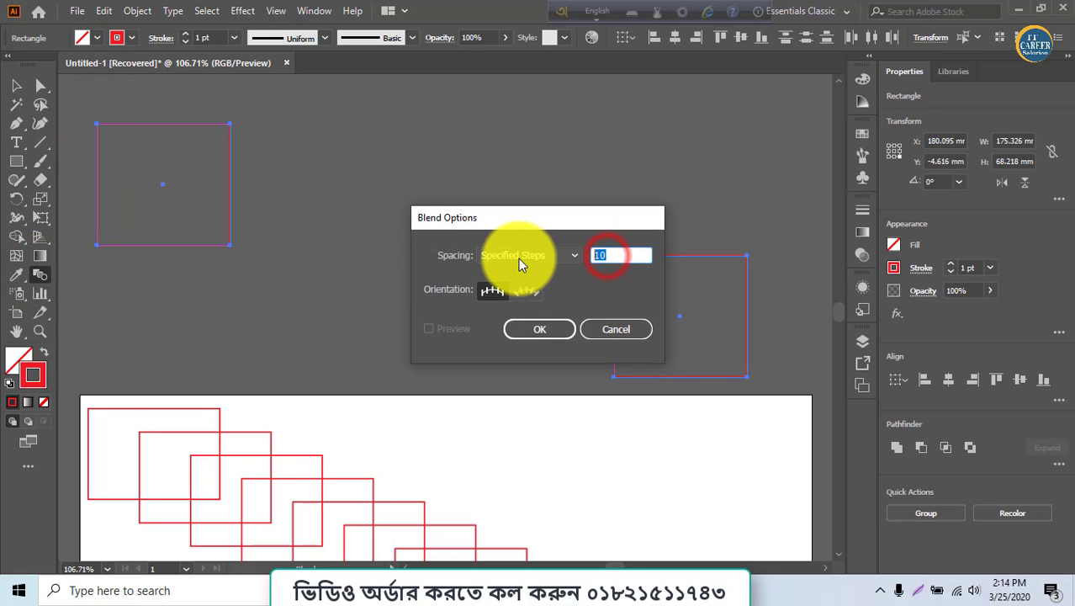
pyautogui.write('15')
pyautogui.click(552, 334)
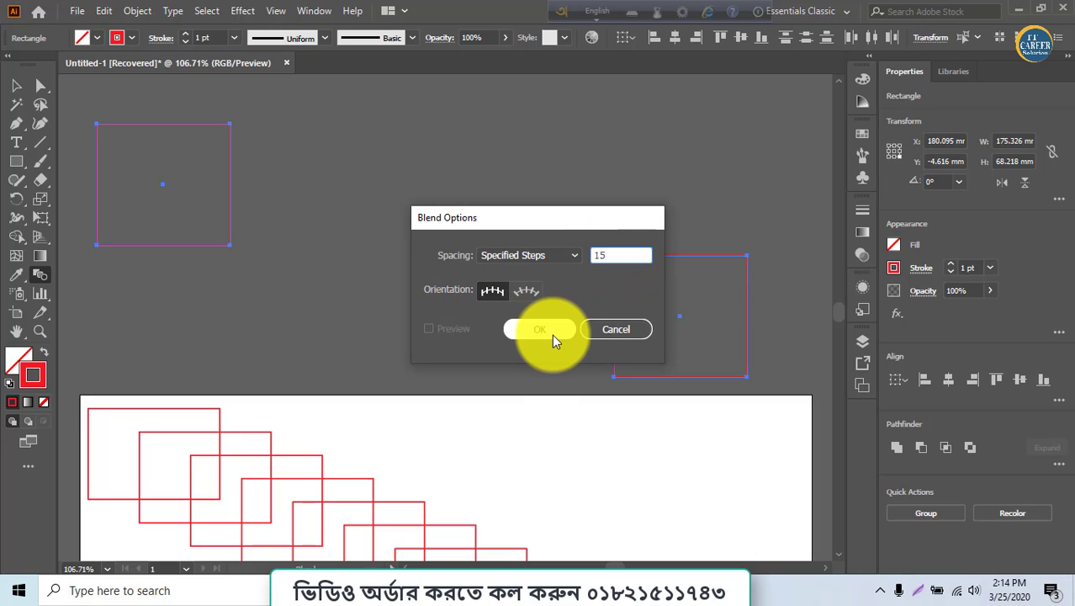
pyautogui.click(552, 334)
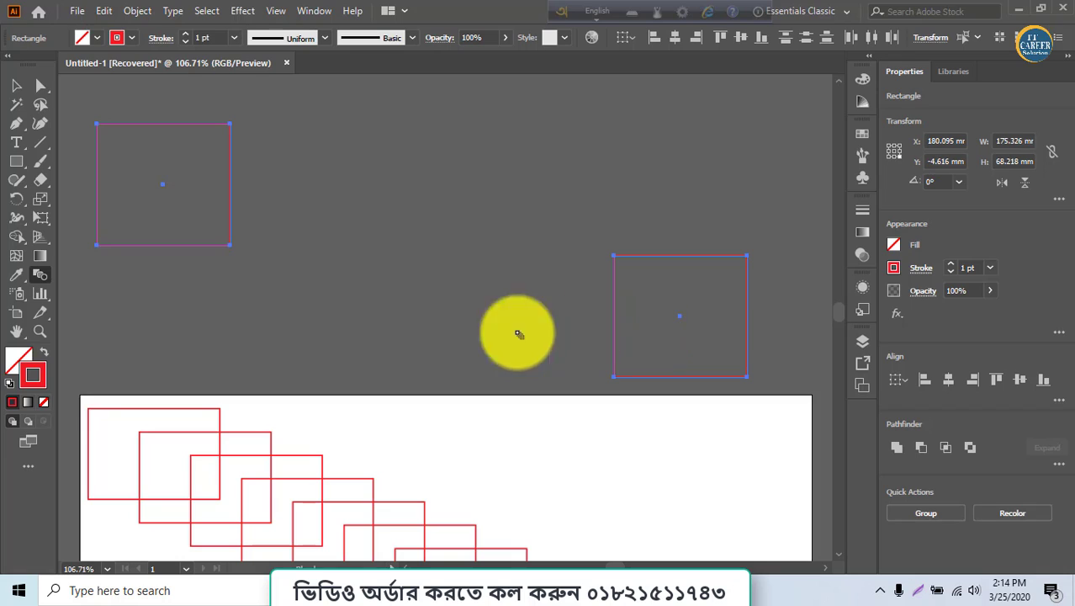
pyautogui.click(164, 185)
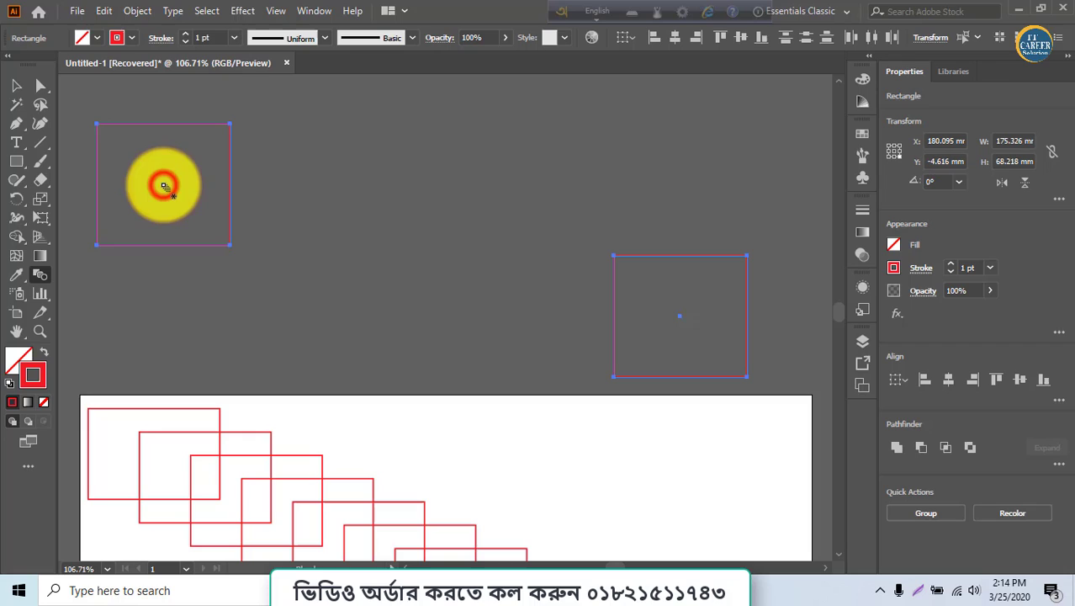
pyautogui.click(680, 318)
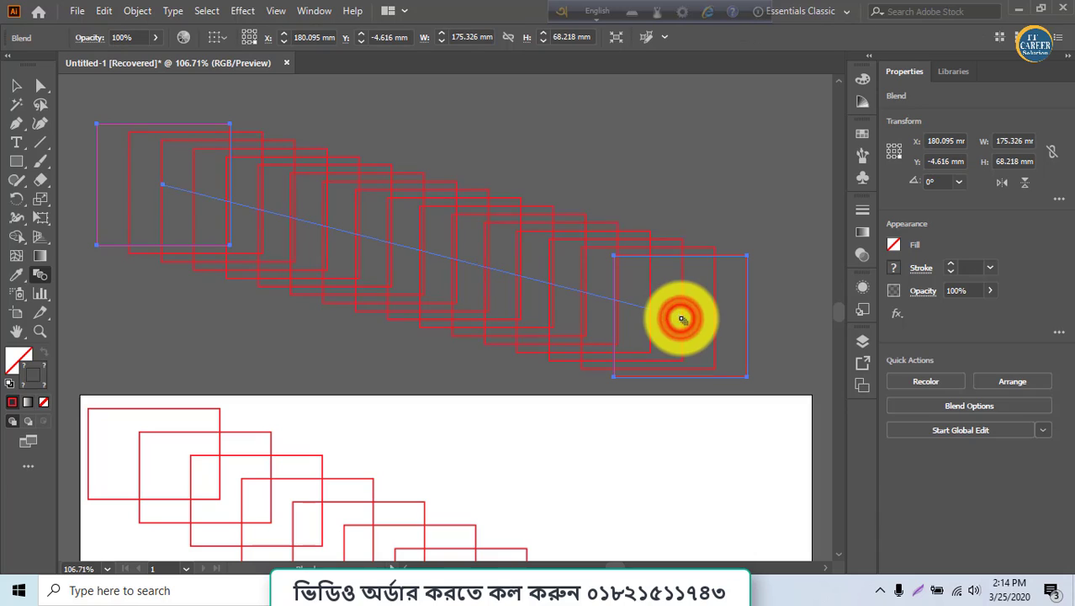